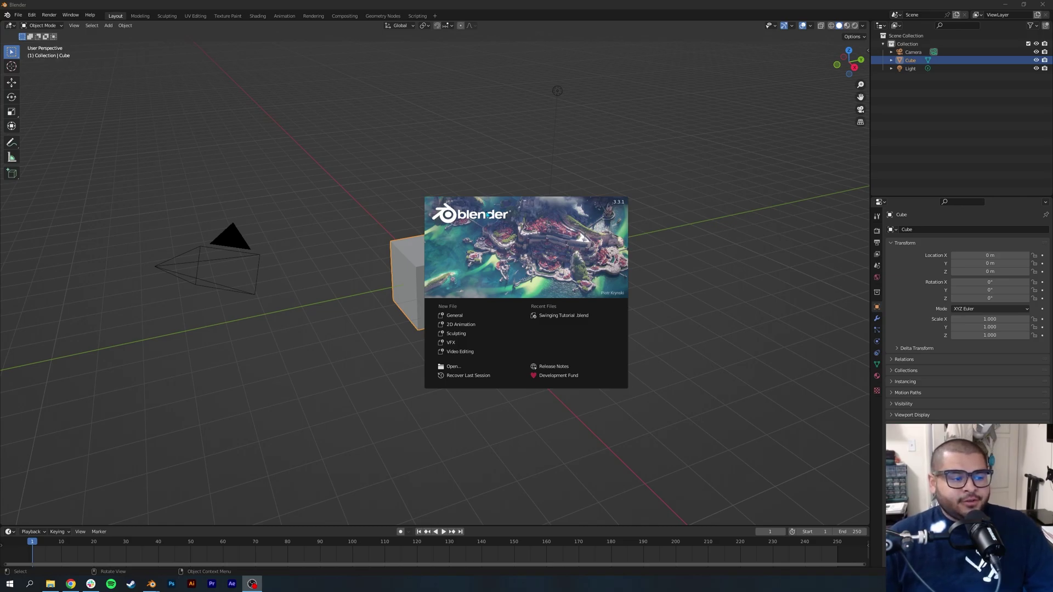
- Close the splash screen and delete the default cube
{"action": "left_click", "coordinate": [464, 316]}
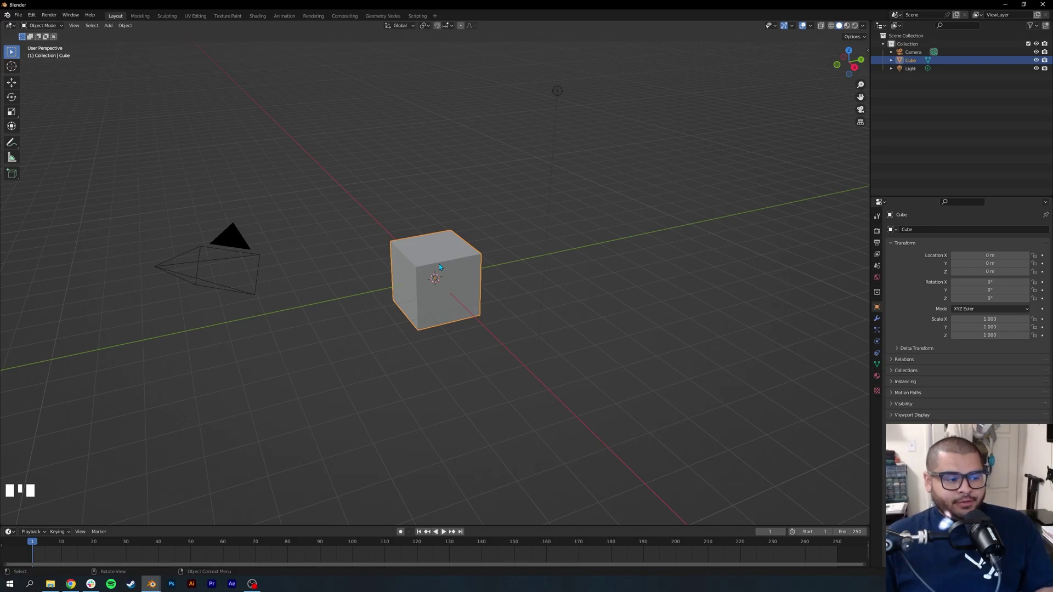
{"action": "key", "text": "x"}
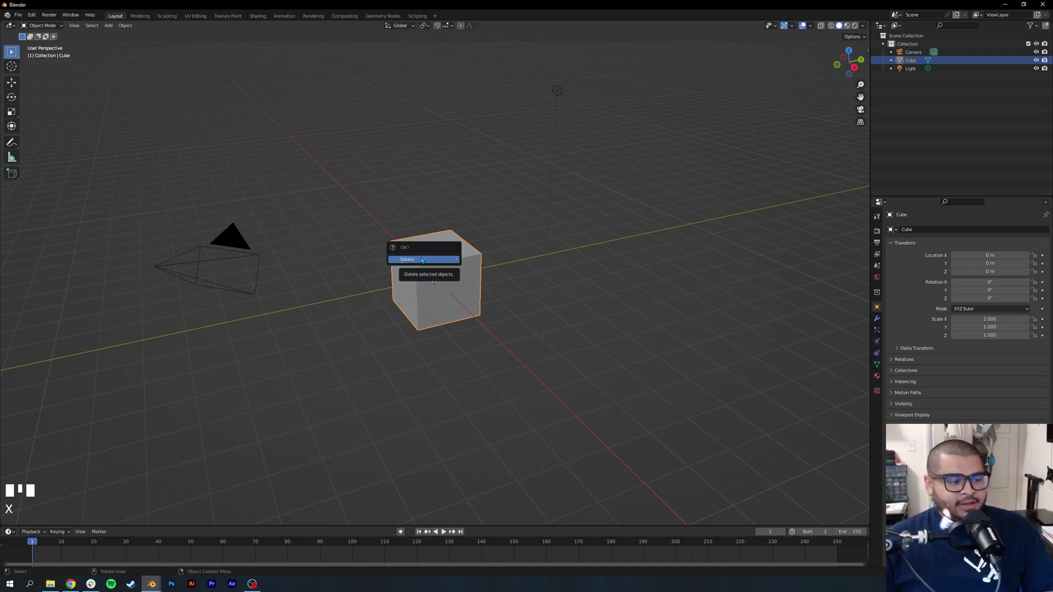
{"action": "left_click", "coordinate": [421, 260]}
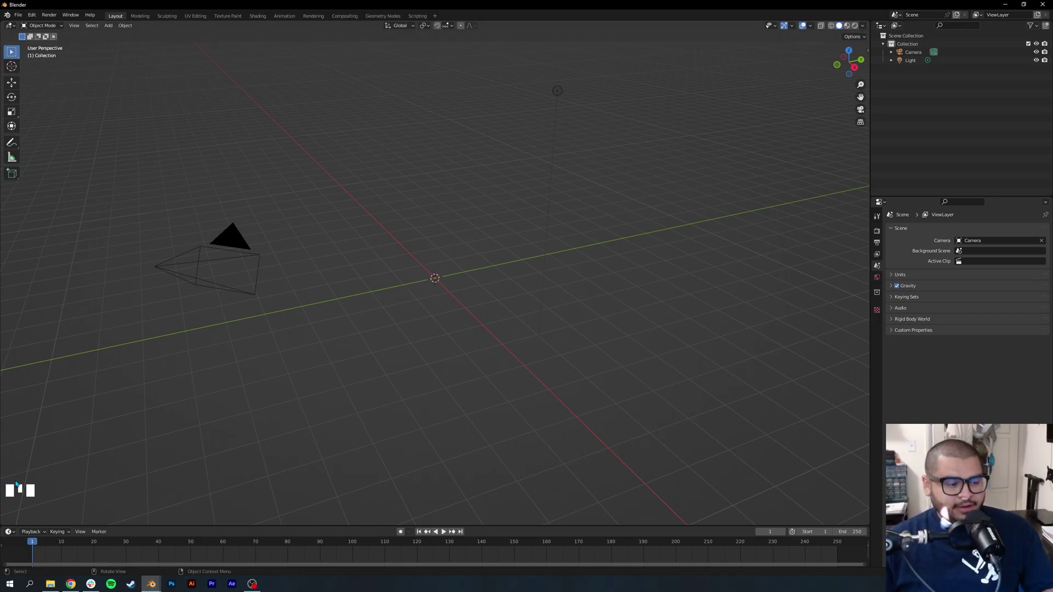
- Delete the default light so only the camera remains
{"action": "key", "text": "w"}
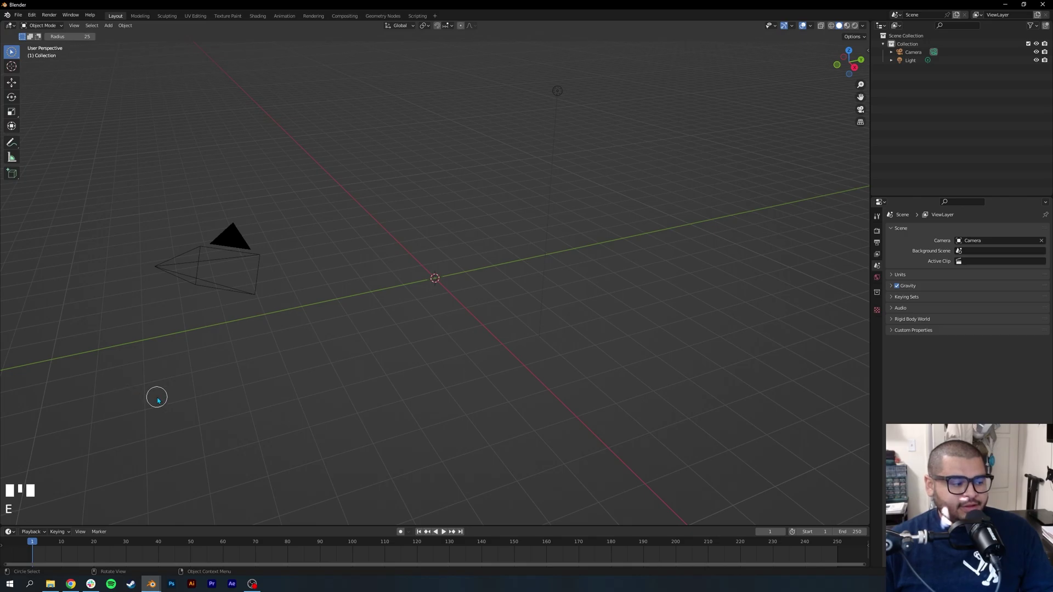
{"action": "key", "text": "w"}
{"action": "left_click", "coordinate": [556, 96]}
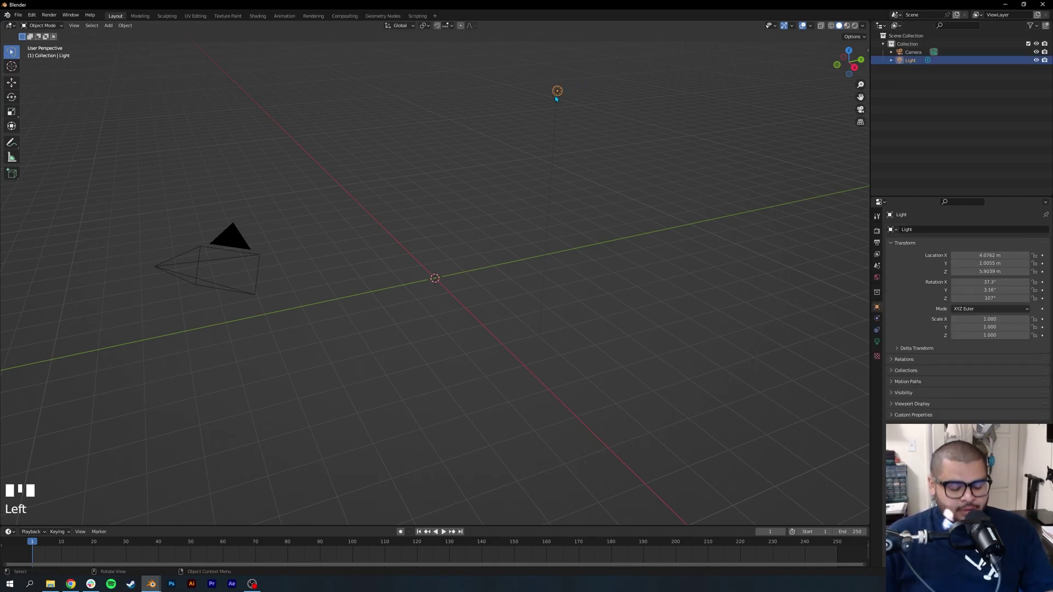
{"action": "key", "text": "x"}
{"action": "left_click", "coordinate": [526, 101]}
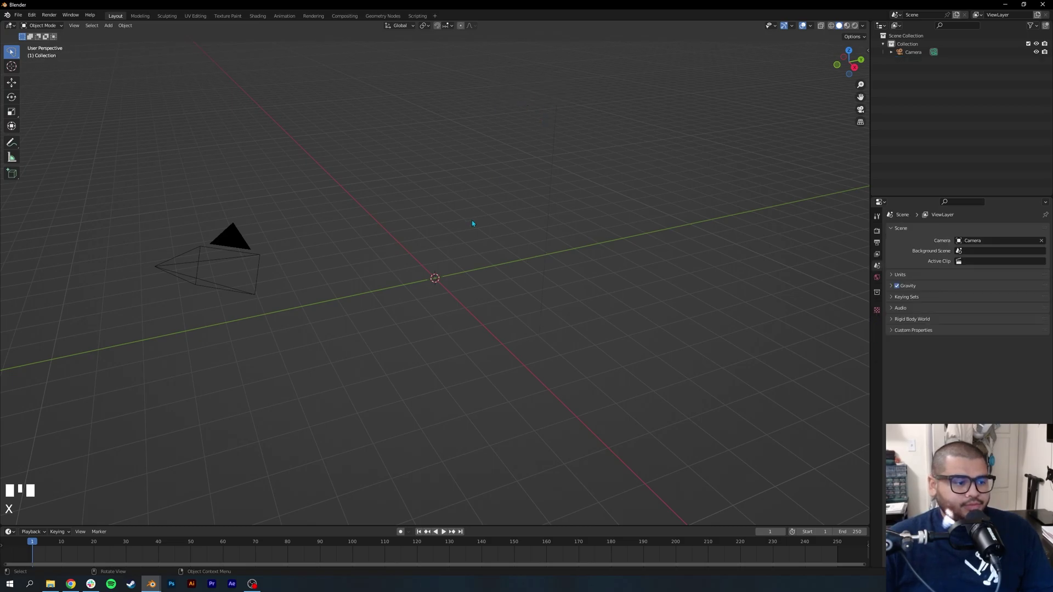
{"action": "middle_click_drag", "start_coordinate": [473, 224], "coordinate": [505, 262]}
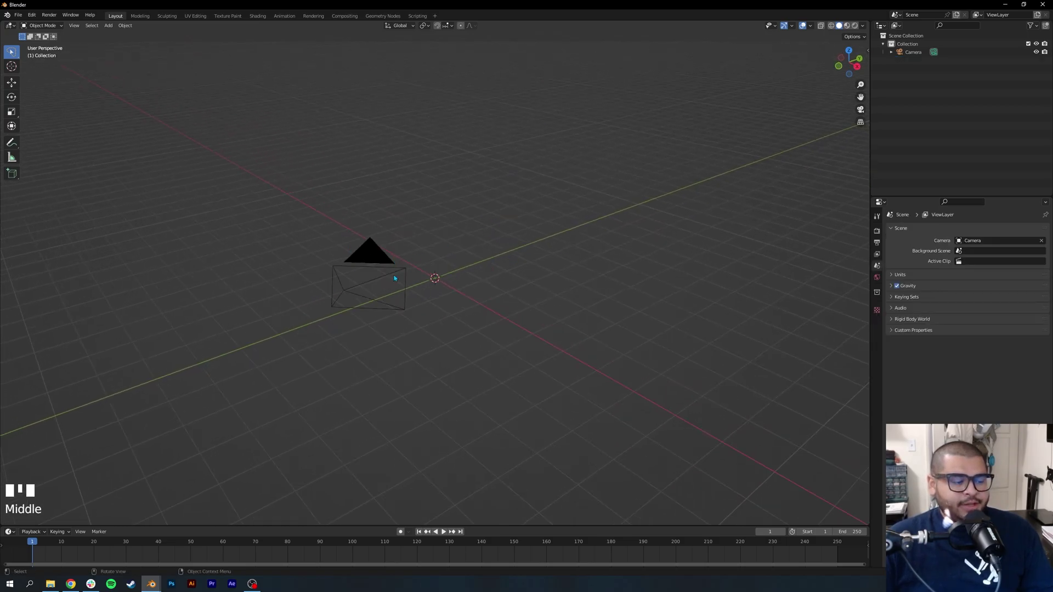
{"action": "mouse_move", "coordinate": [627, 310]}
{"action": "middle_mouse_down"}
{"action": "mouse_move", "coordinate": [545, 328]}
{"action": "mouse_move", "coordinate": [590, 322]}
{"action": "mouse_move", "coordinate": [517, 322]}
{"action": "mouse_move", "coordinate": [534, 313]}
{"action": "mouse_move", "coordinate": [528, 322]}
{"action": "middle_mouse_up"}
- Start an SVG import and choose Specter Vector.svg in the GFX folder
{"action": "left_click", "coordinate": [17, 16]}
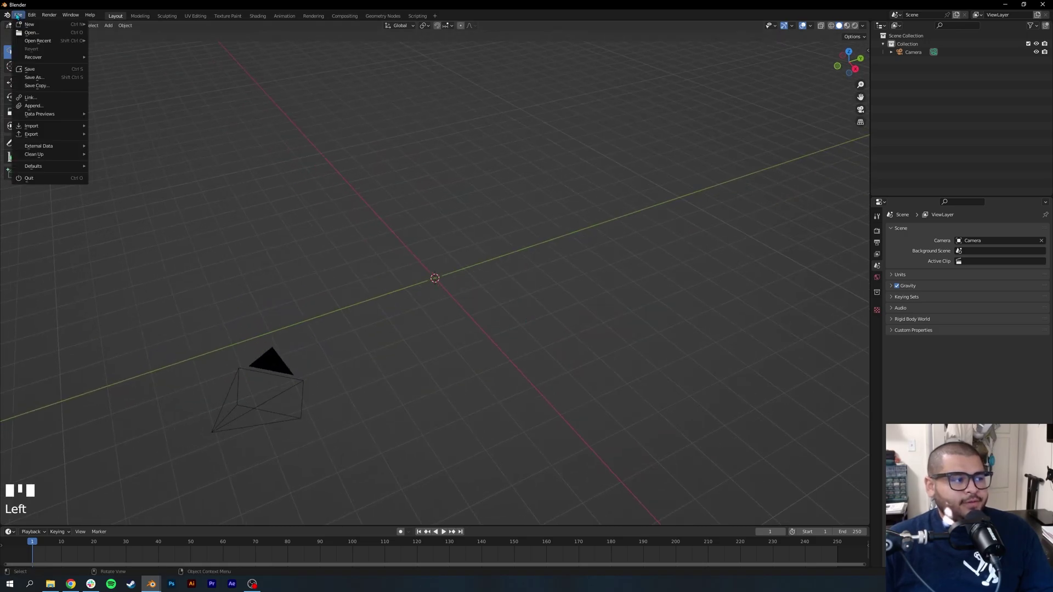
{"action": "mouse_move", "coordinate": [33, 125]}
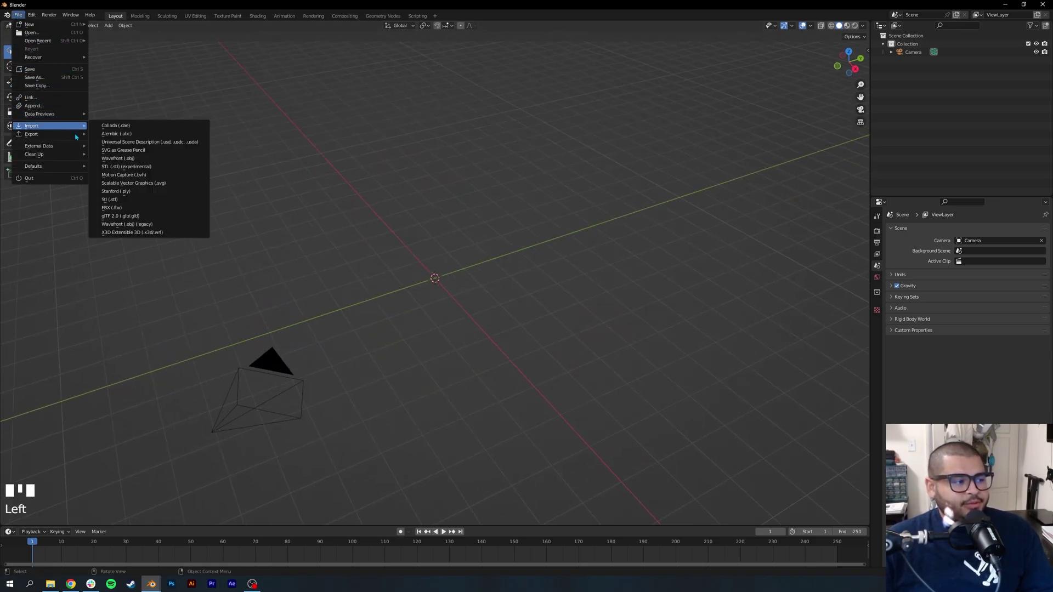
{"action": "left_click", "coordinate": [172, 186]}
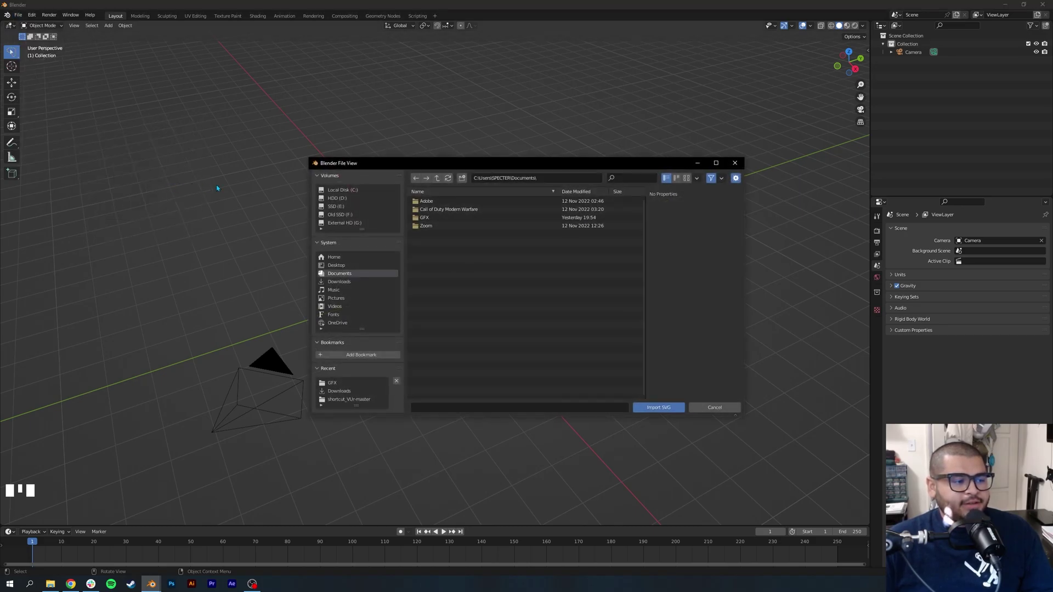
{"action": "double_click", "coordinate": [426, 218]}
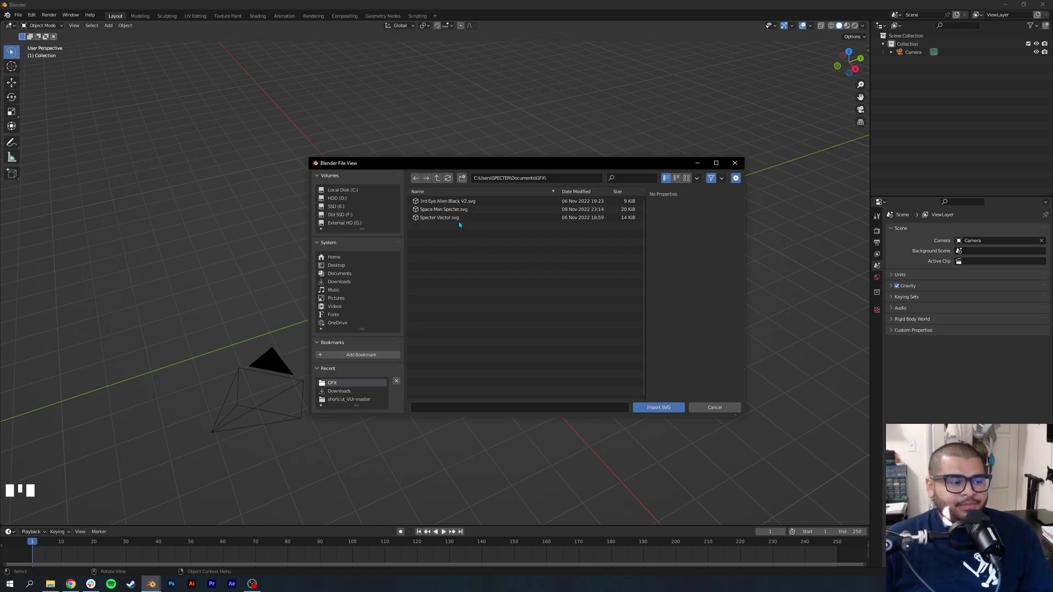
{"action": "left_click", "coordinate": [460, 218]}
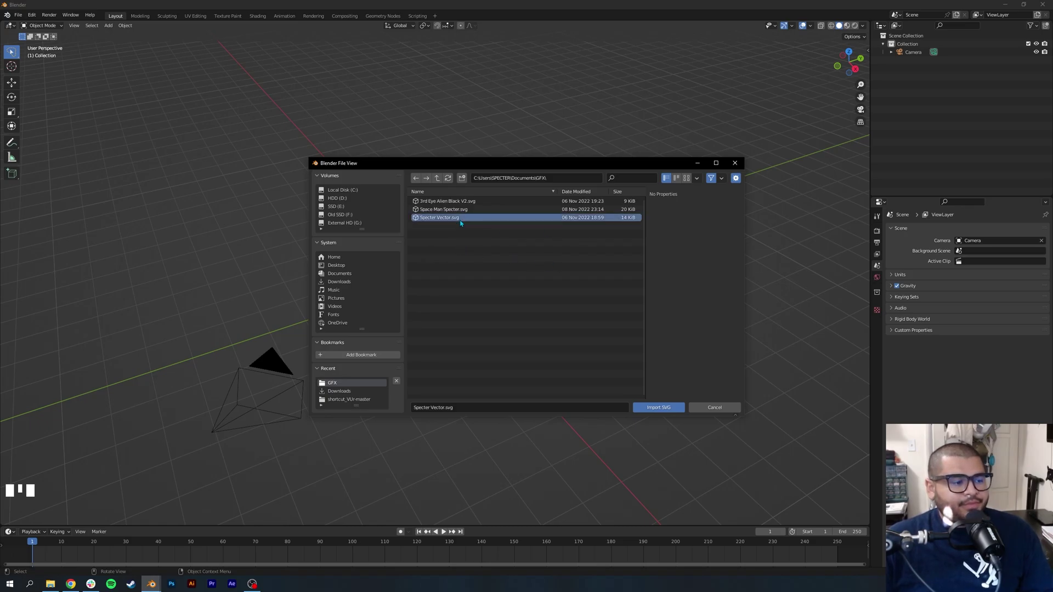
- Import the SVG and scale up all the logo curves
{"action": "left_click", "coordinate": [654, 408]}
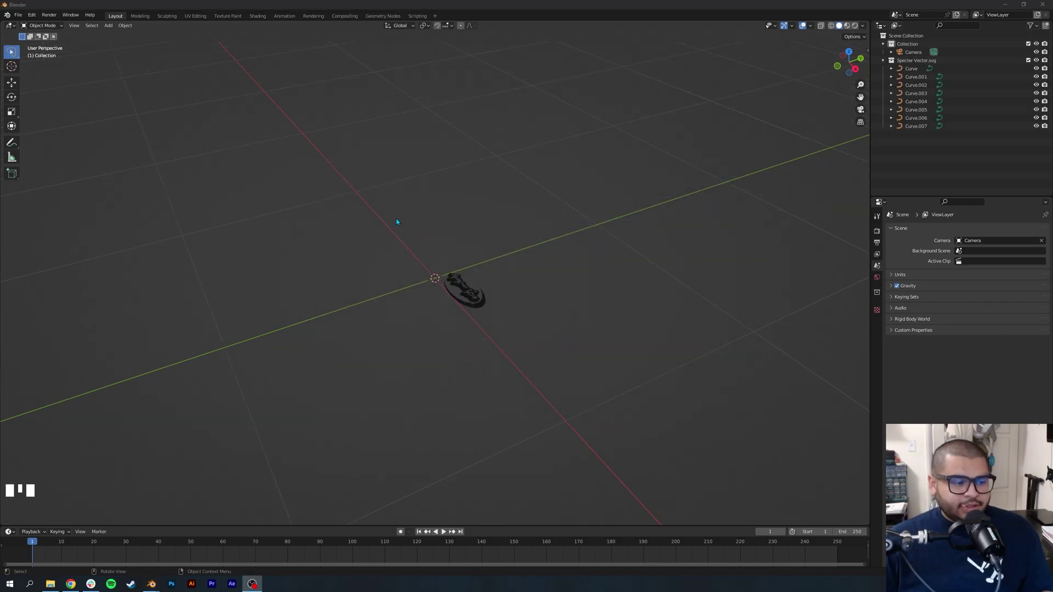
{"action": "left_click_drag", "start_coordinate": [397, 222], "coordinate": [600, 234]}
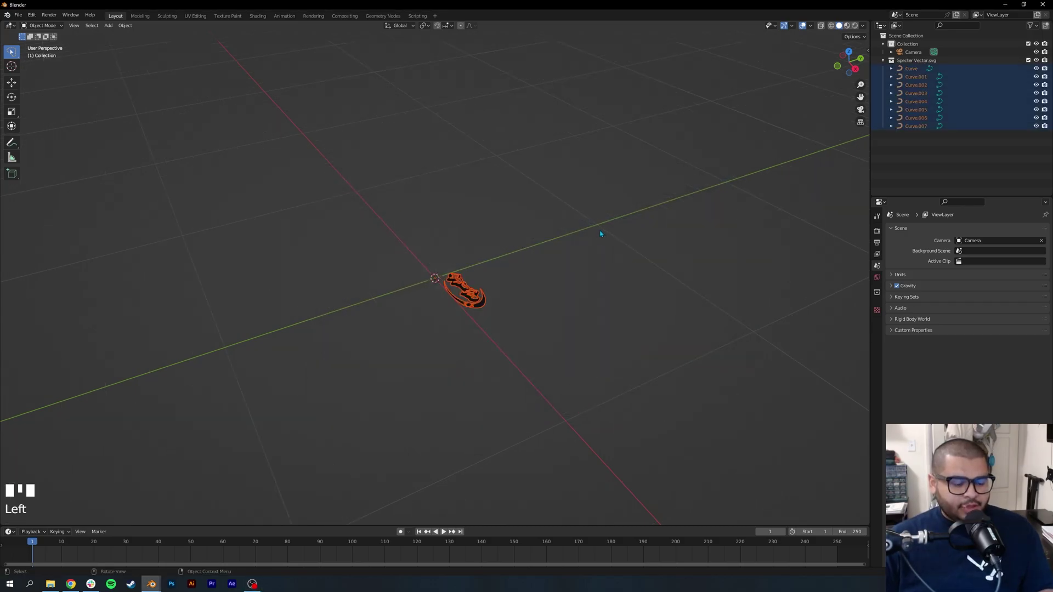
{"action": "key", "text": "s"}
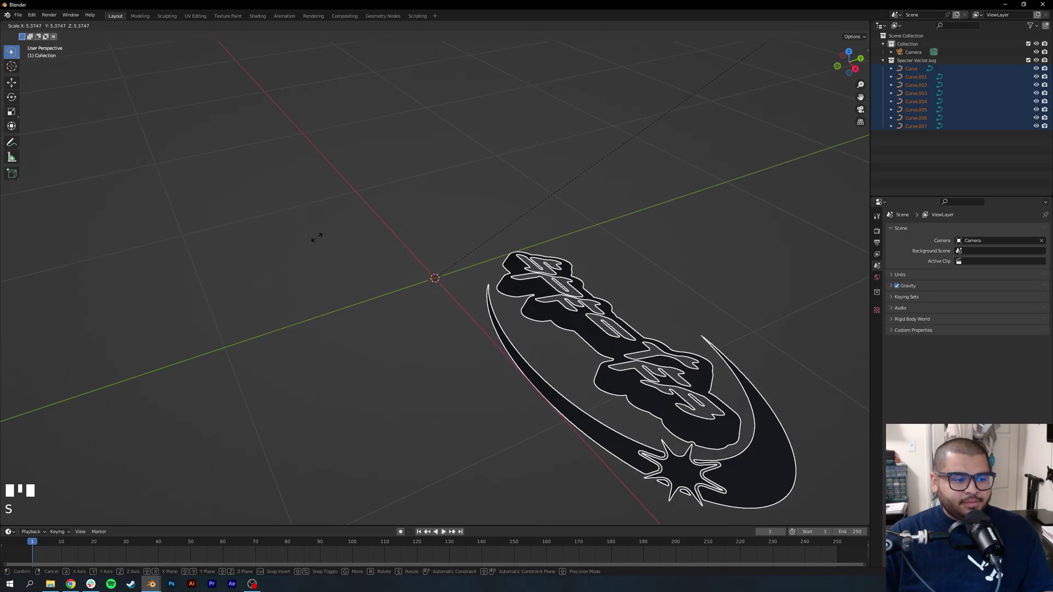
{"action": "left_click", "coordinate": [627, 228]}
{"action": "scroll", "coordinate": [631, 342], "scroll_direction": "down", "scroll_amount": 4}
{"action": "scroll", "coordinate": [631, 342], "scroll_direction": "down", "scroll_amount": 1}
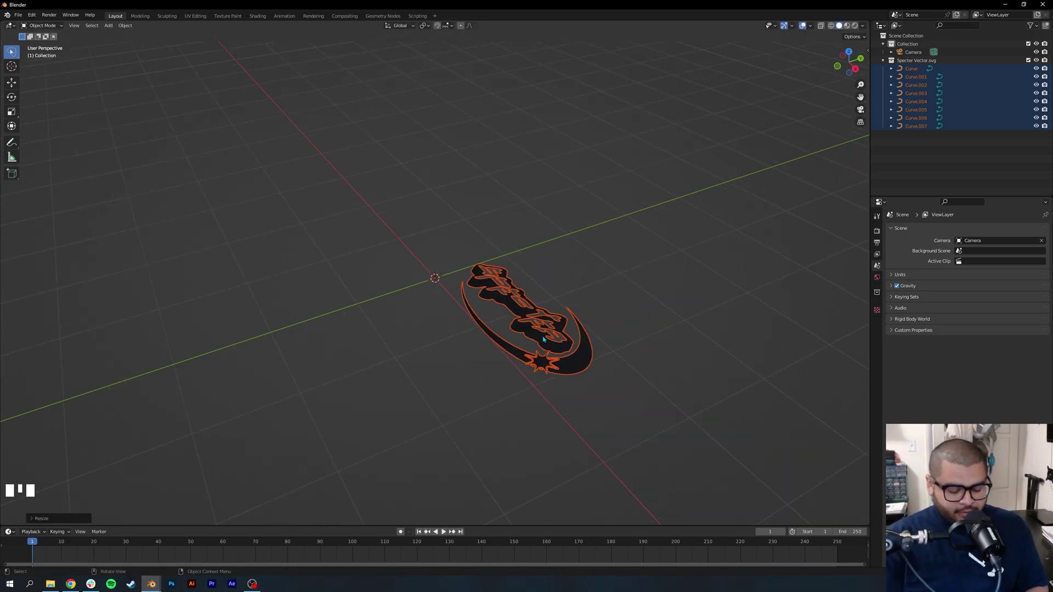
- Join Curve through Curve.007 into a single Curve object with Ctrl+J
{"action": "key", "text": "ctrl+i"}
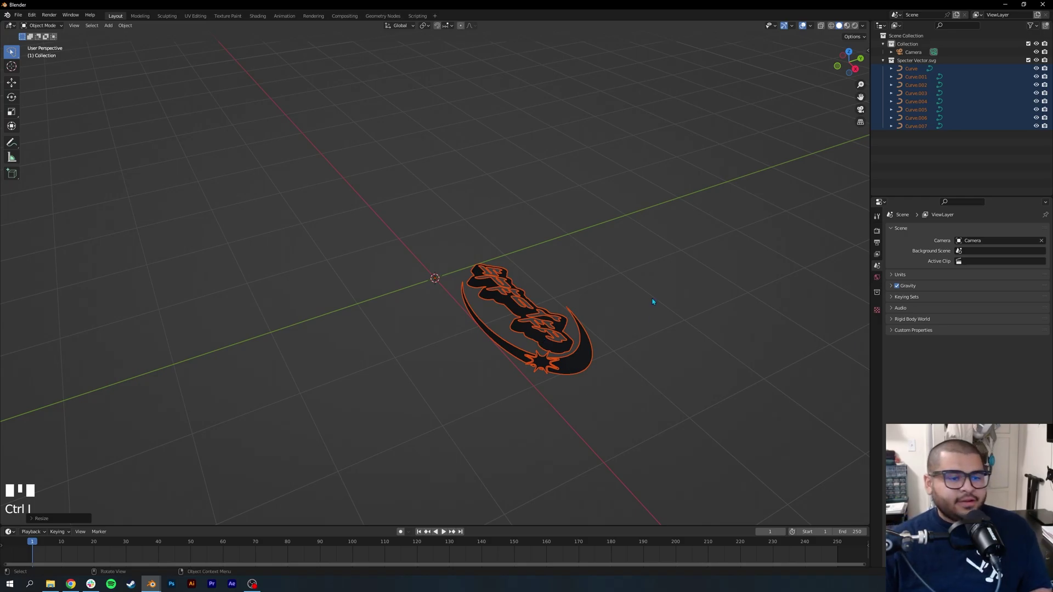
{"action": "key", "text": "ctrl+i"}
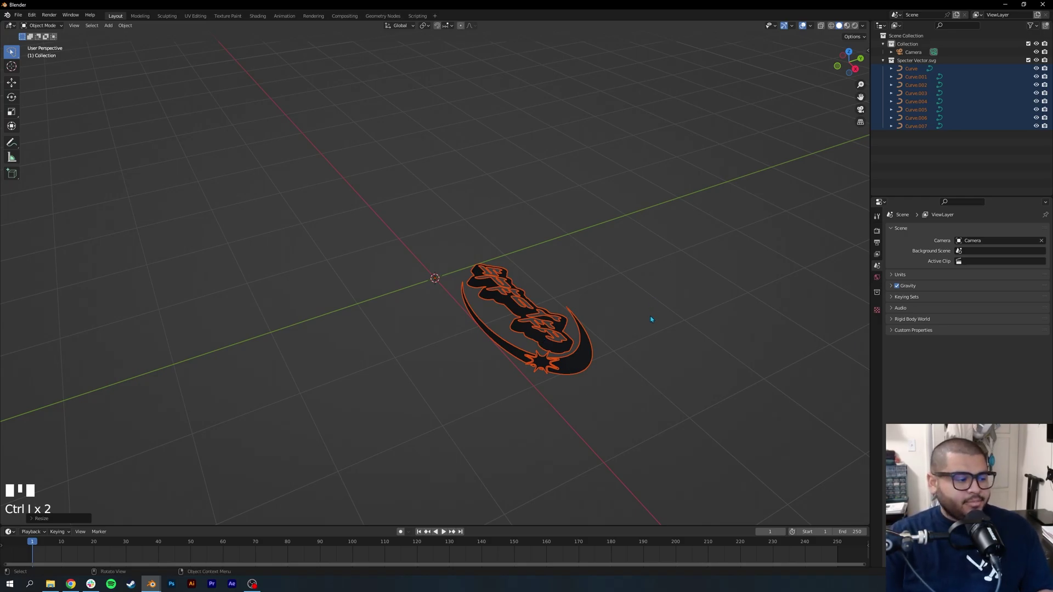
{"action": "left_click", "coordinate": [652, 320]}
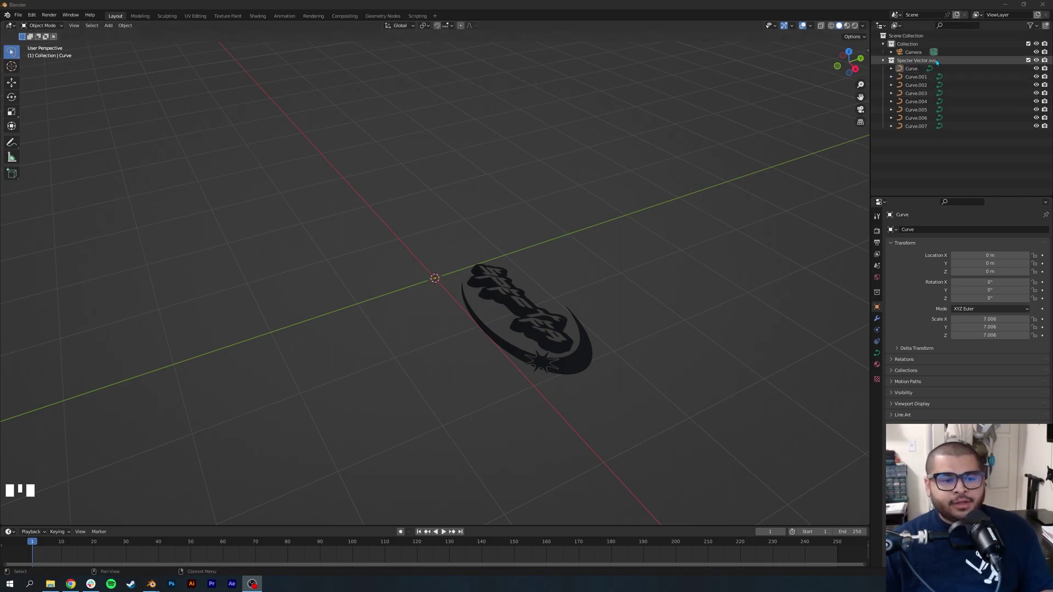
{"action": "left_click", "coordinate": [979, 69]}
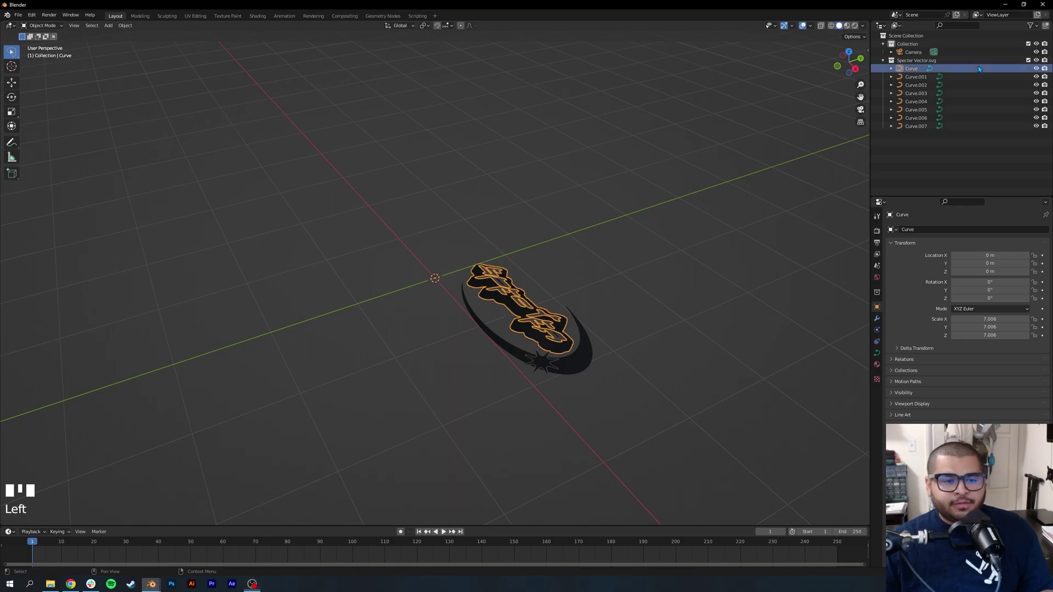
{"action": "left_click", "coordinate": [976, 130], "text": "shift"}
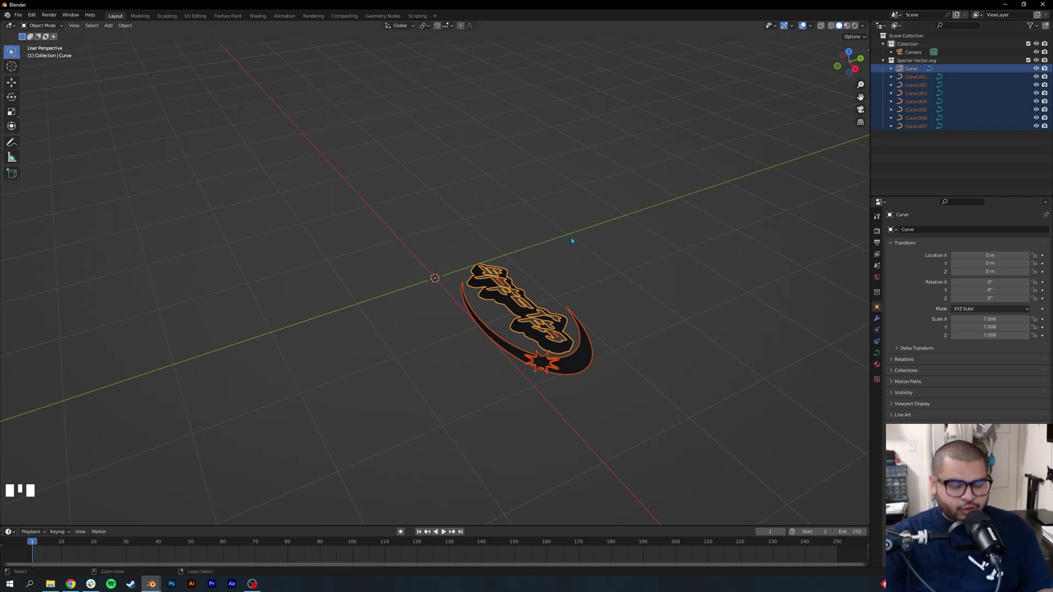
{"action": "key", "text": "ctrl+j"}
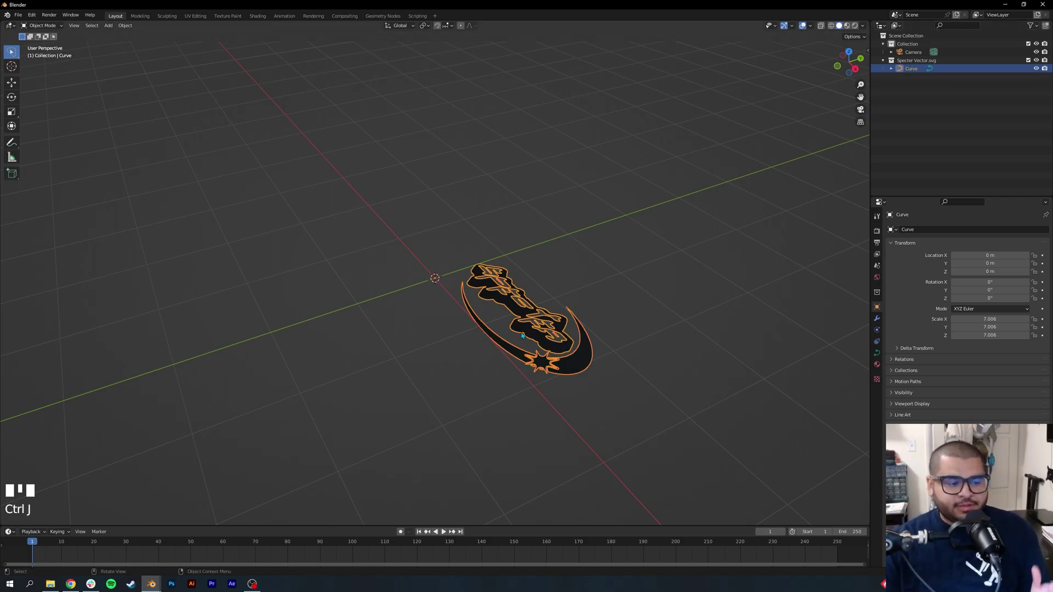
- Scale the joined logo up further
{"action": "left_click", "coordinate": [540, 317]}
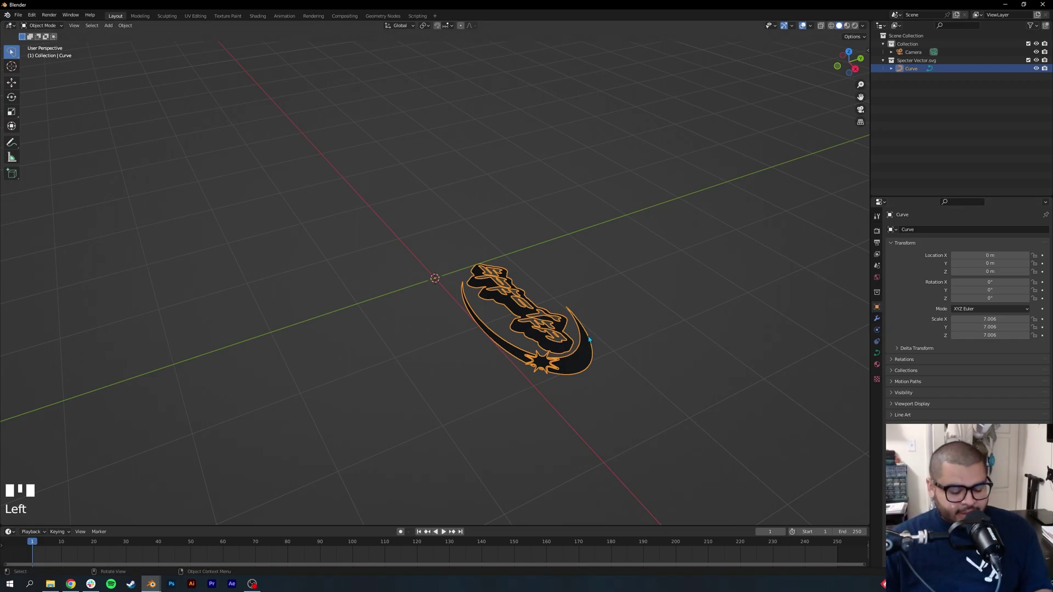
{"action": "key", "text": "s"}
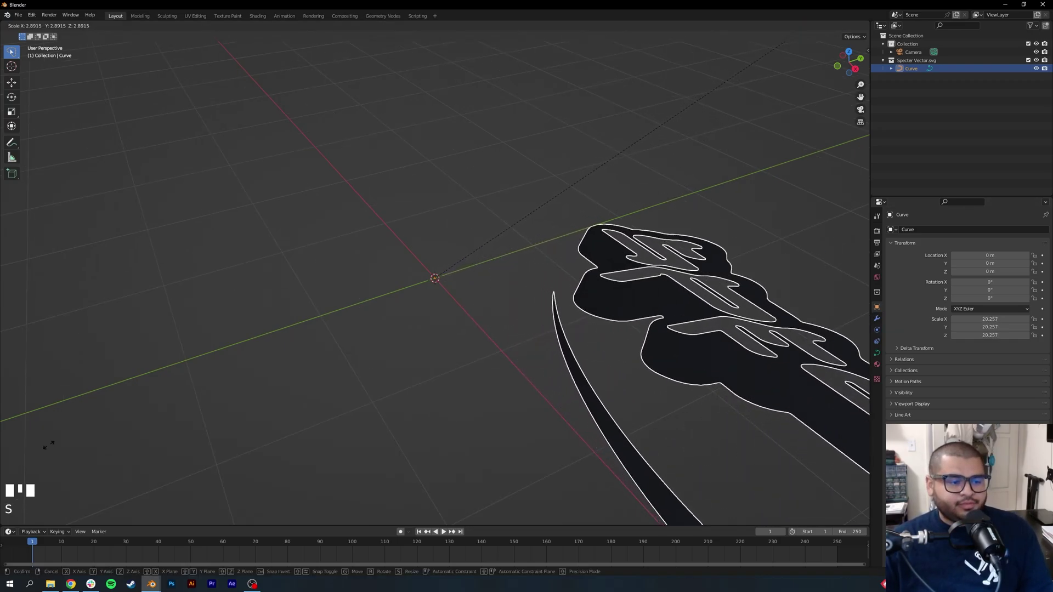
{"action": "left_click", "coordinate": [52, 442]}
{"action": "scroll", "coordinate": [521, 342], "scroll_direction": "down", "scroll_amount": 6}
{"action": "scroll", "coordinate": [521, 343], "scroll_direction": "down", "scroll_amount": 4}
{"action": "scroll", "coordinate": [521, 342], "scroll_direction": "up", "scroll_amount": 2}
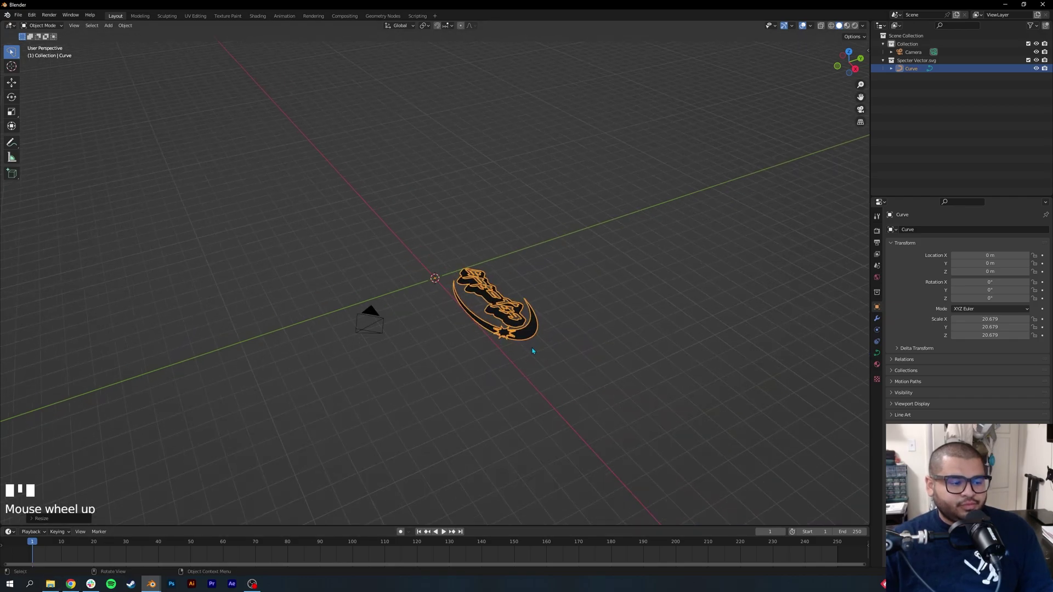
- Set the logo's origin to Center of Mass (Volume) and its Location X and Y to 0
{"action": "right_click", "coordinate": [521, 317]}
{"action": "mouse_move", "coordinate": [494, 371]}
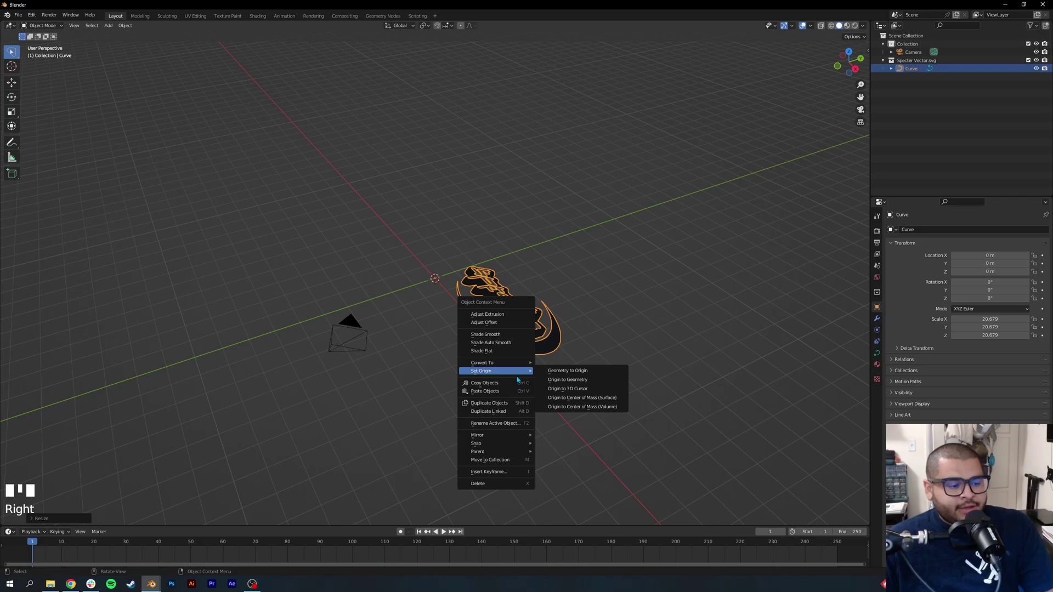
{"action": "left_click", "coordinate": [606, 413]}
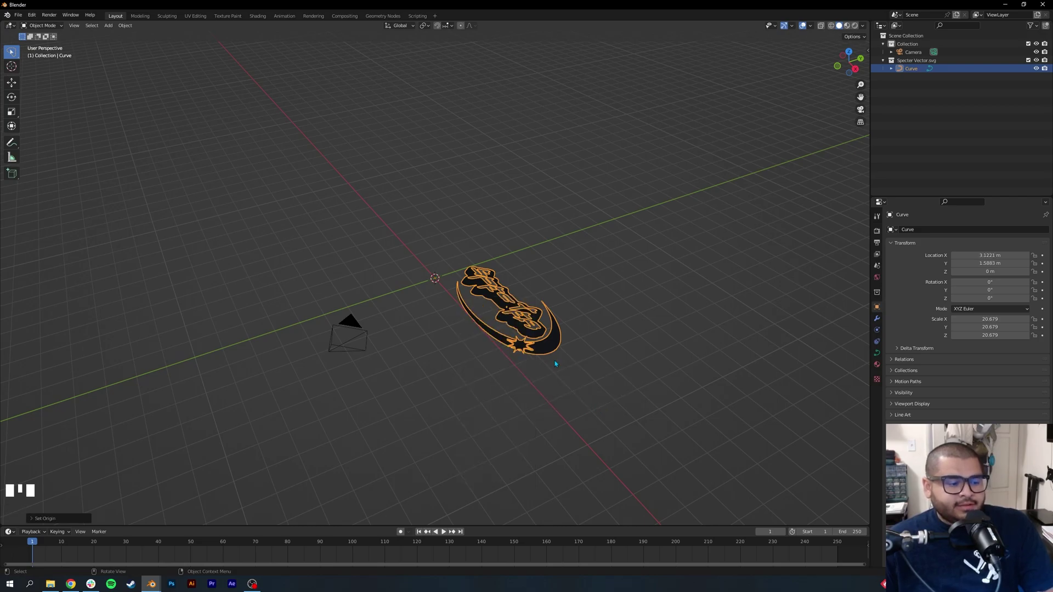
{"action": "left_click", "coordinate": [989, 255]}
{"action": "type", "text": "0"}
{"action": "key", "text": "Return"}
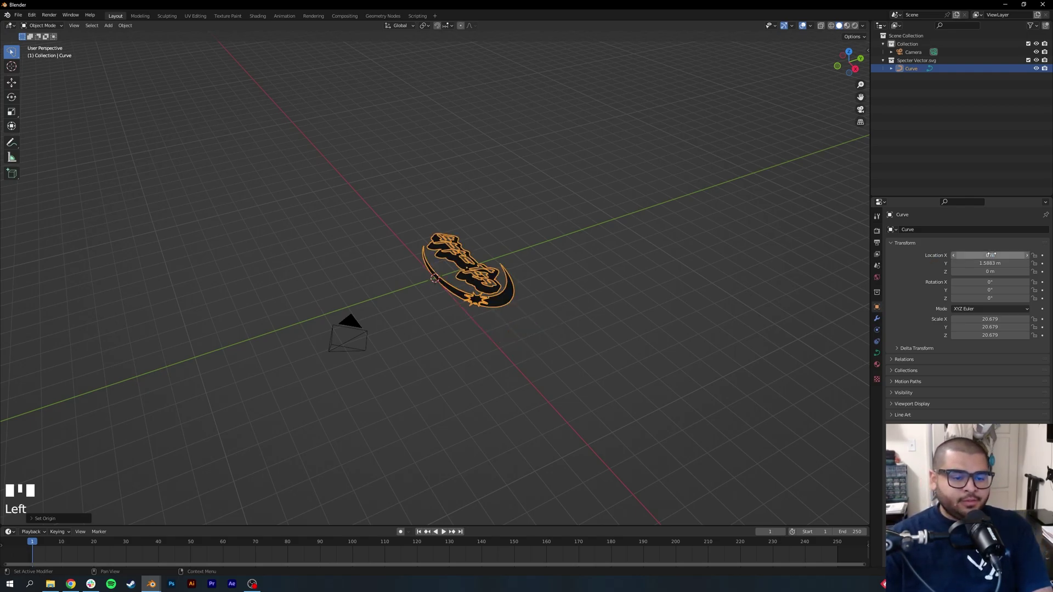
{"action": "left_click", "coordinate": [971, 263]}
{"action": "type", "text": "0"}
{"action": "key", "text": "Return"}
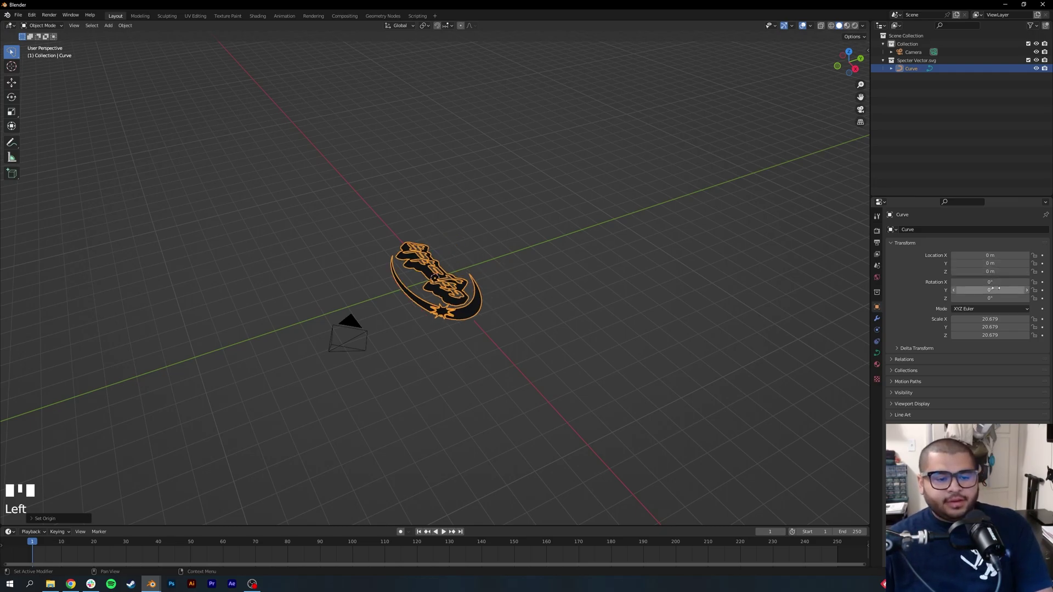
- Set the logo's X rotation to 90° so it stands upright
{"action": "left_click", "coordinate": [1003, 283]}
{"action": "type", "text": "90"}
{"action": "key", "text": "Return"}
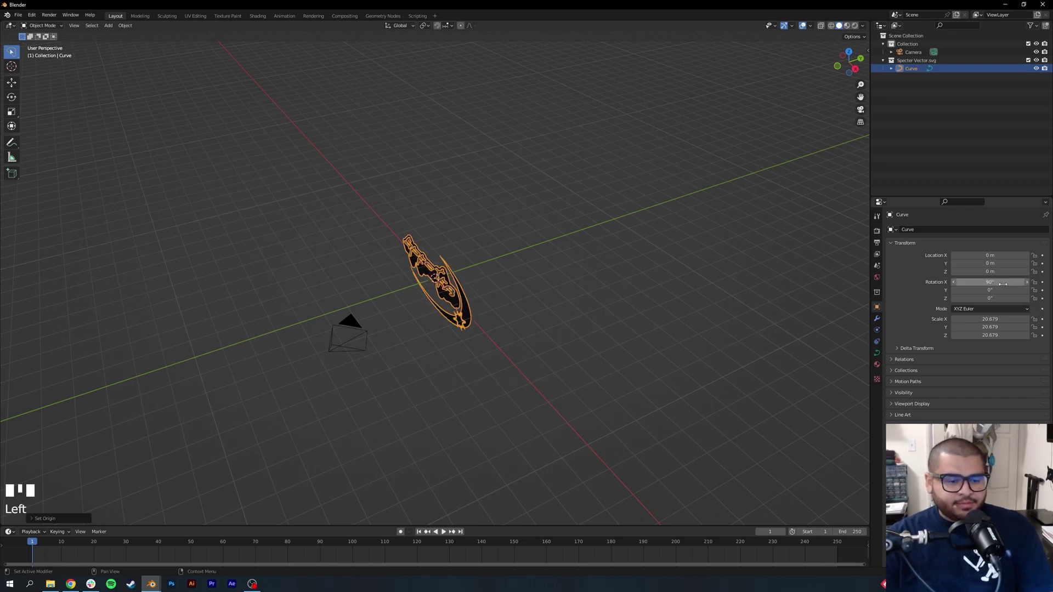
{"action": "mouse_move", "coordinate": [613, 340]}
{"action": "middle_mouse_down"}
{"action": "mouse_move", "coordinate": [661, 322]}
{"action": "mouse_move", "coordinate": [588, 294]}
{"action": "middle_mouse_up"}
{"action": "scroll", "coordinate": [593, 277], "scroll_direction": "up", "scroll_amount": 2}
{"action": "scroll", "coordinate": [598, 261], "scroll_direction": "up", "scroll_amount": 2}
{"action": "scroll", "coordinate": [658, 275], "scroll_direction": "up", "scroll_amount": 1}
{"action": "middle_click_drag", "start_coordinate": [715, 287], "coordinate": [757, 329]}
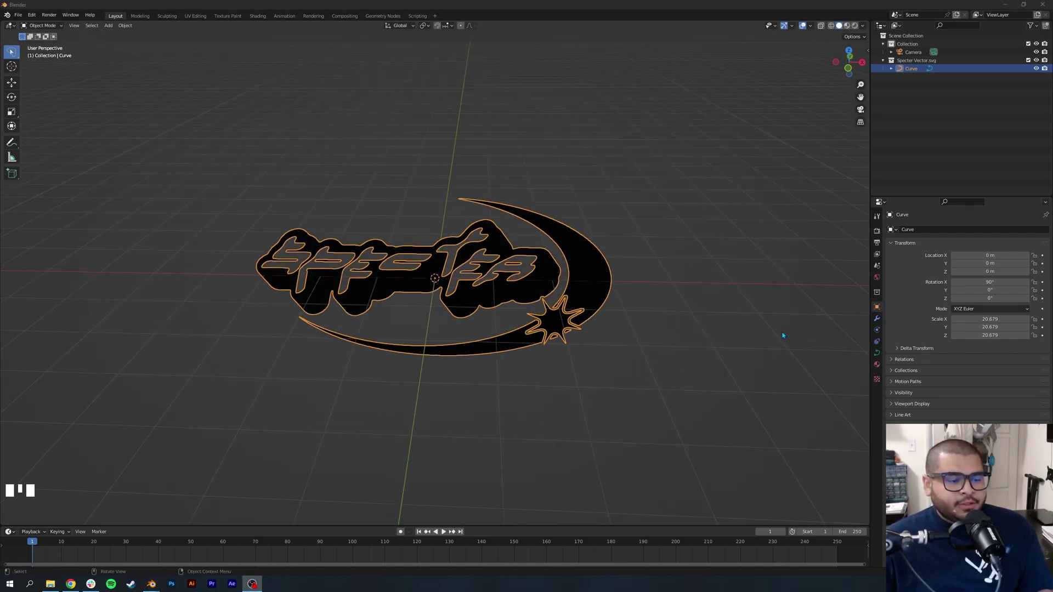
- Set the curve's Geometry Extrude depth to 0.02 m
{"action": "left_click", "coordinate": [878, 353]}
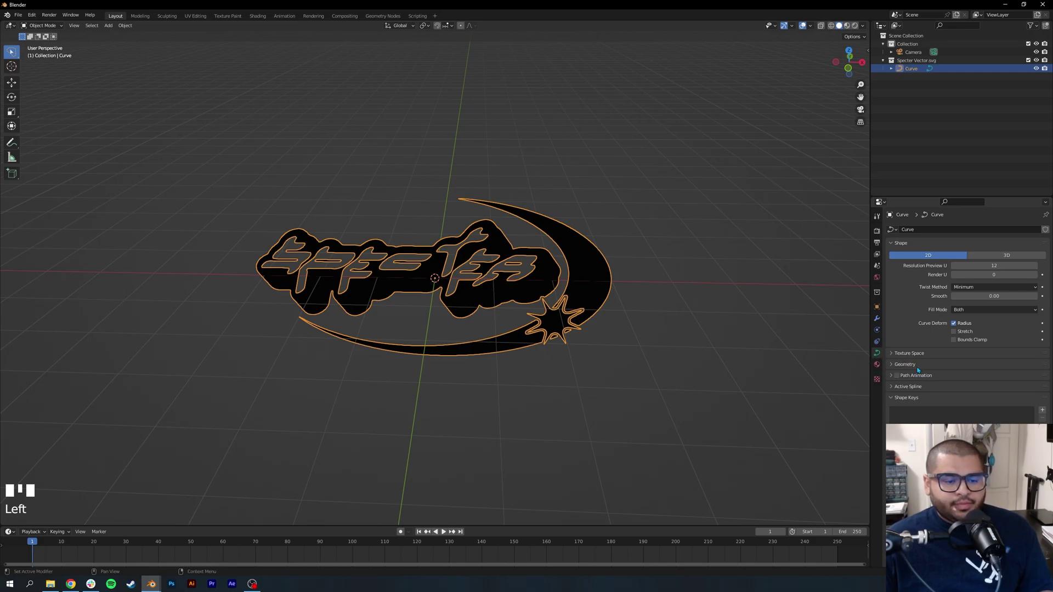
{"action": "left_click", "coordinate": [897, 365]}
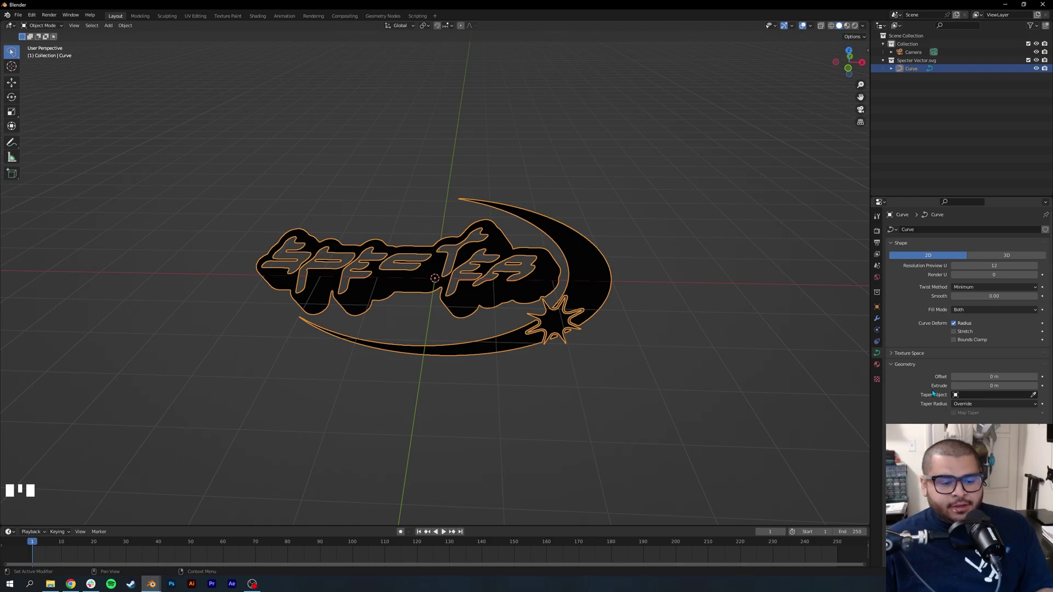
{"action": "left_click", "coordinate": [1007, 386]}
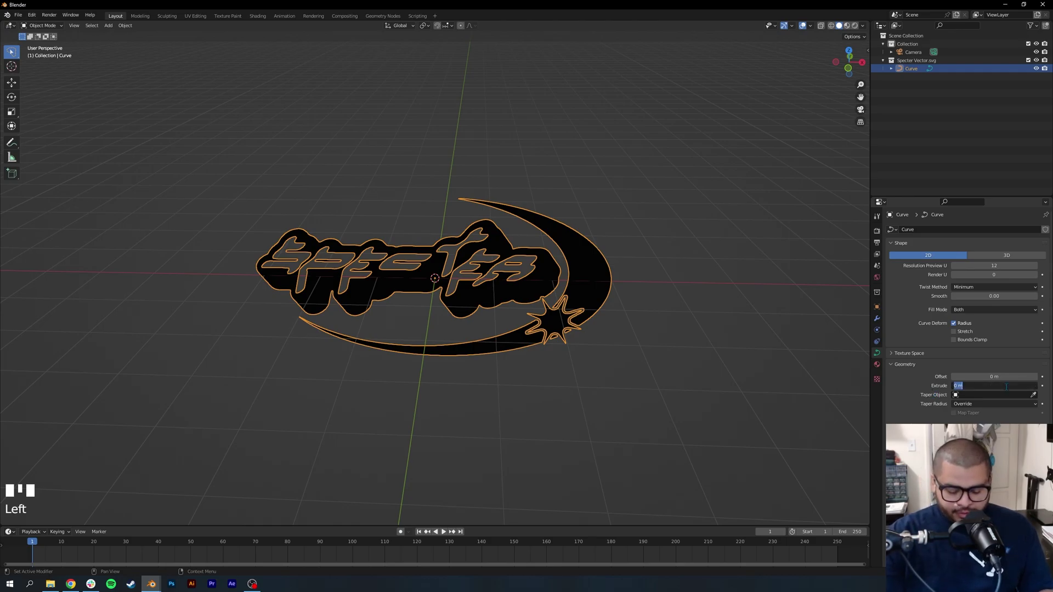
{"action": "type", "text": ".02"}
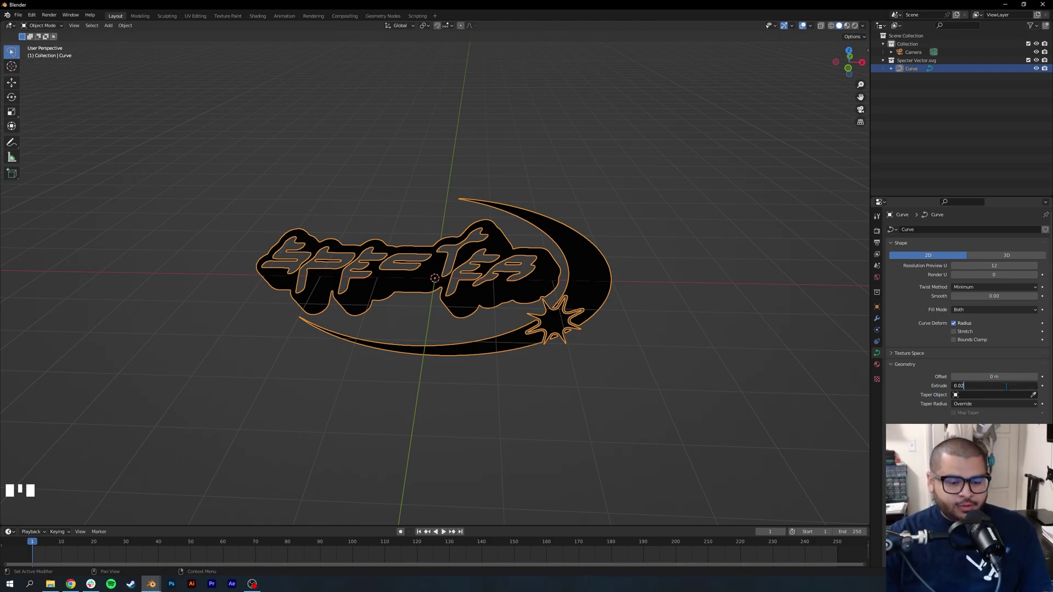
{"action": "key", "text": "Return"}
{"action": "mouse_move", "coordinate": [565, 347]}
{"action": "middle_mouse_down"}
{"action": "mouse_move", "coordinate": [591, 359]}
{"action": "mouse_move", "coordinate": [704, 333]}
{"action": "mouse_move", "coordinate": [696, 346]}
{"action": "mouse_move", "coordinate": [680, 336]}
{"action": "mouse_move", "coordinate": [696, 324]}
{"action": "middle_mouse_up"}
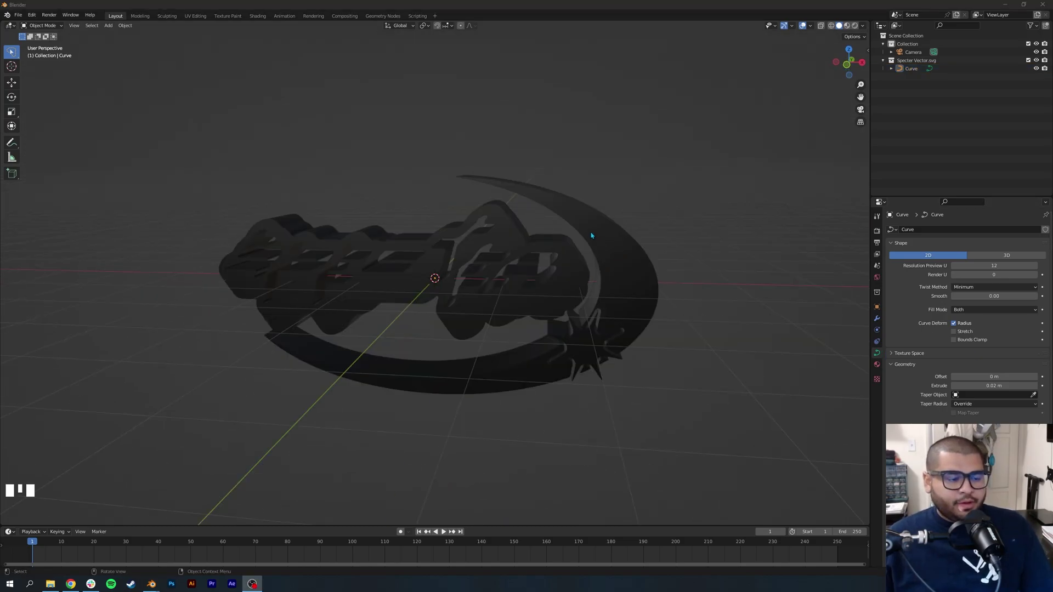
- Convert the extruded logo curve to a mesh
{"action": "left_click", "coordinate": [612, 239]}
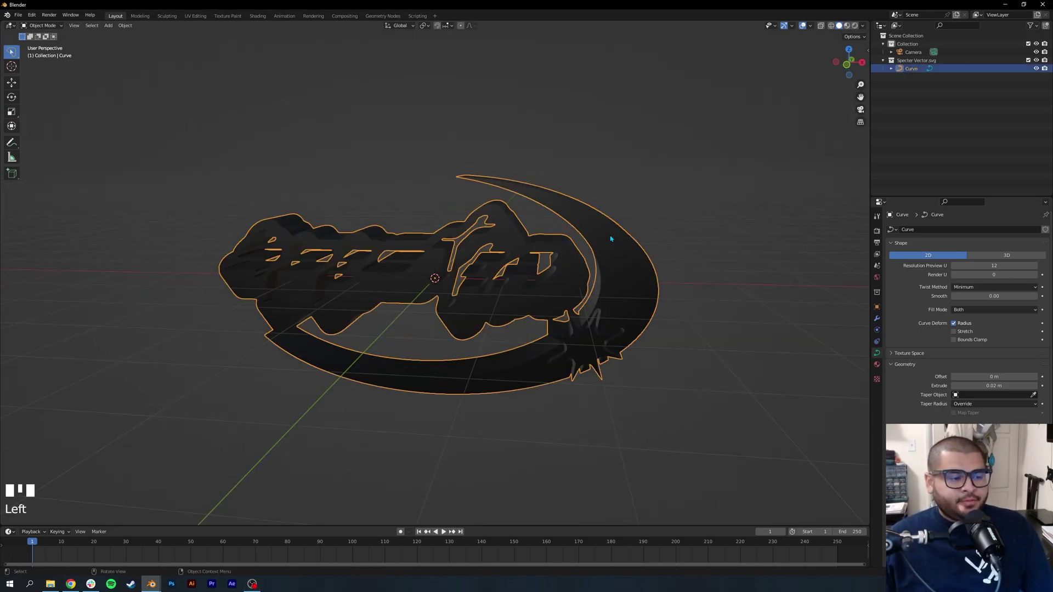
{"action": "right_click", "coordinate": [611, 238]}
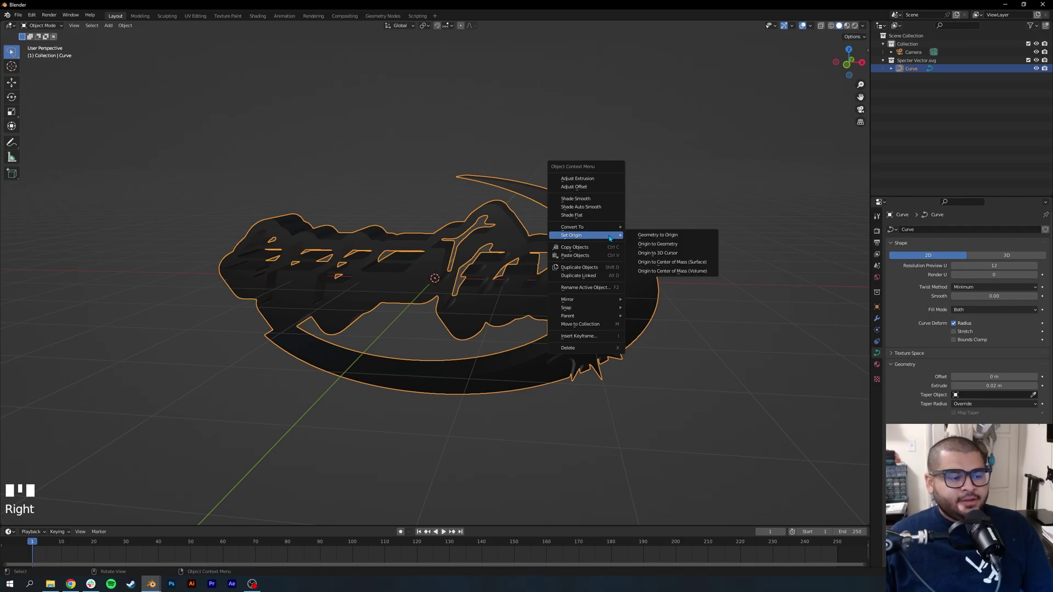
{"action": "left_click", "coordinate": [642, 242]}
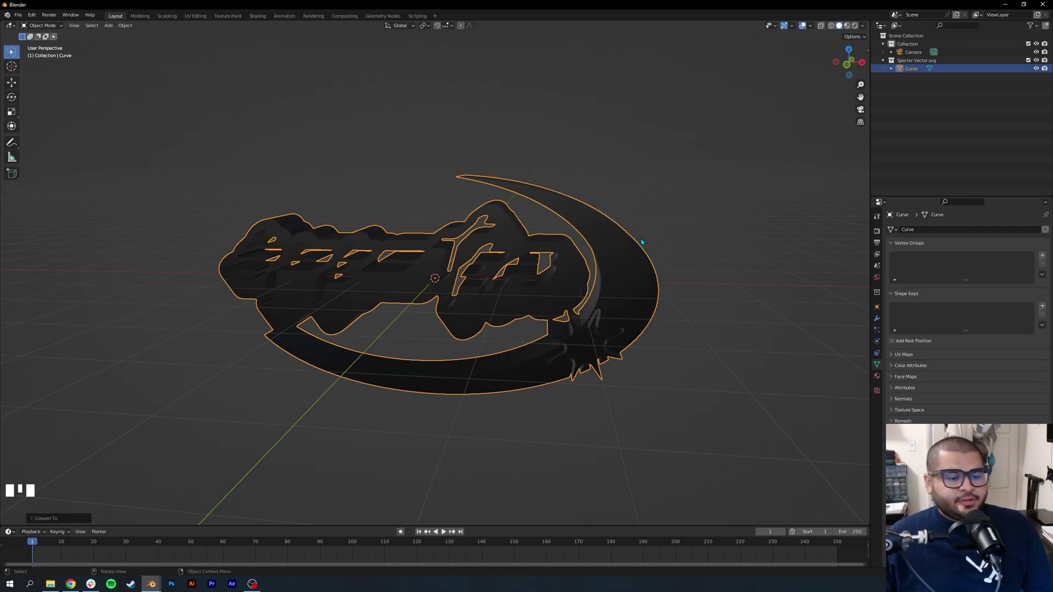
- Add a Smooth Remesh modifier, octree depth 10, Remove Disconnected off, and apply it
{"action": "left_click", "coordinate": [876, 321]}
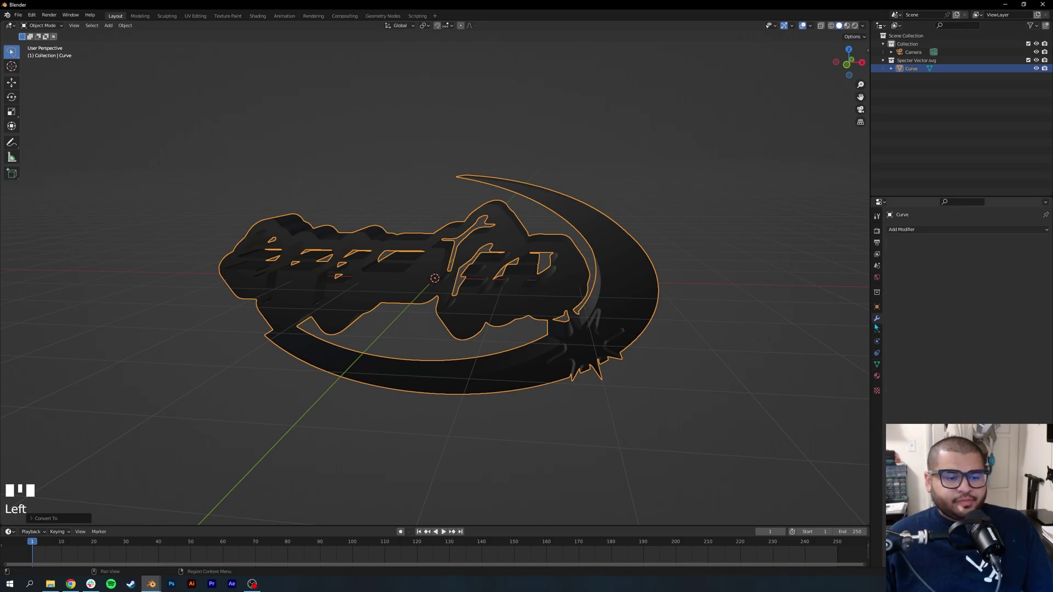
{"action": "left_click", "coordinate": [905, 229]}
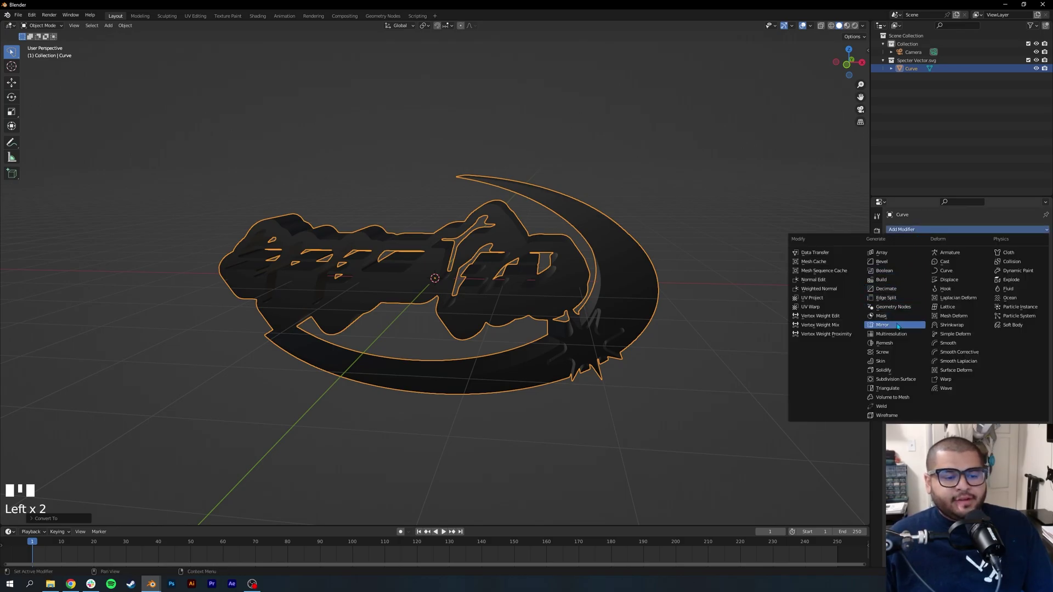
{"action": "left_click", "coordinate": [893, 343]}
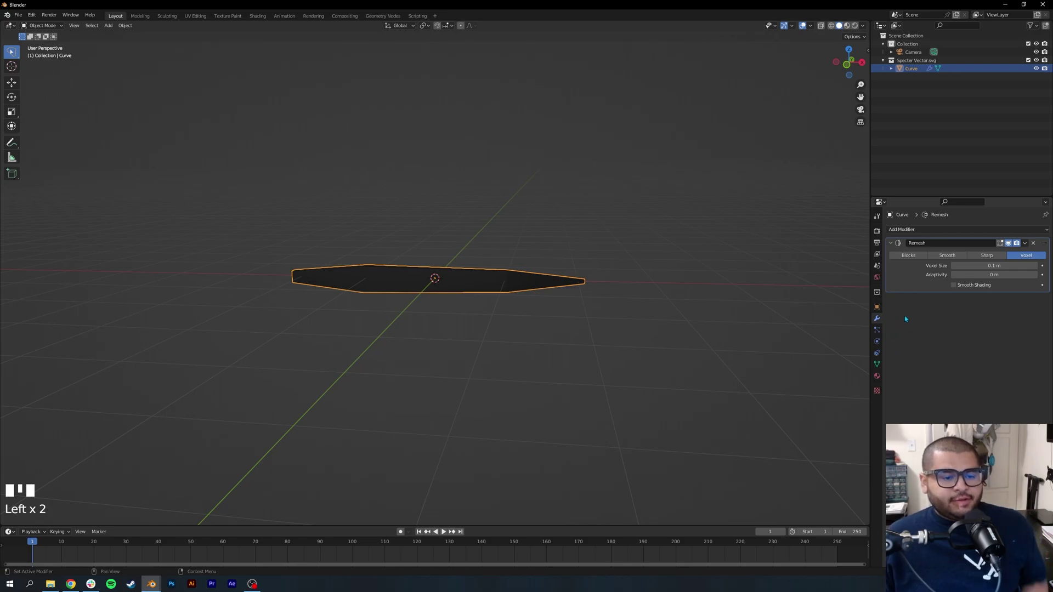
{"action": "left_click", "coordinate": [948, 257]}
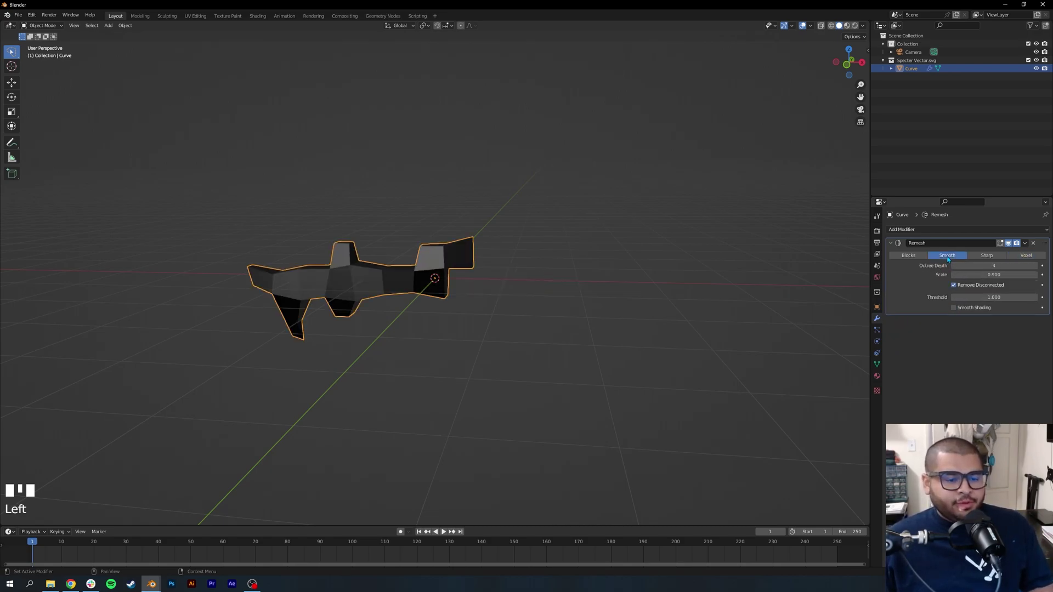
{"action": "left_click", "coordinate": [954, 286]}
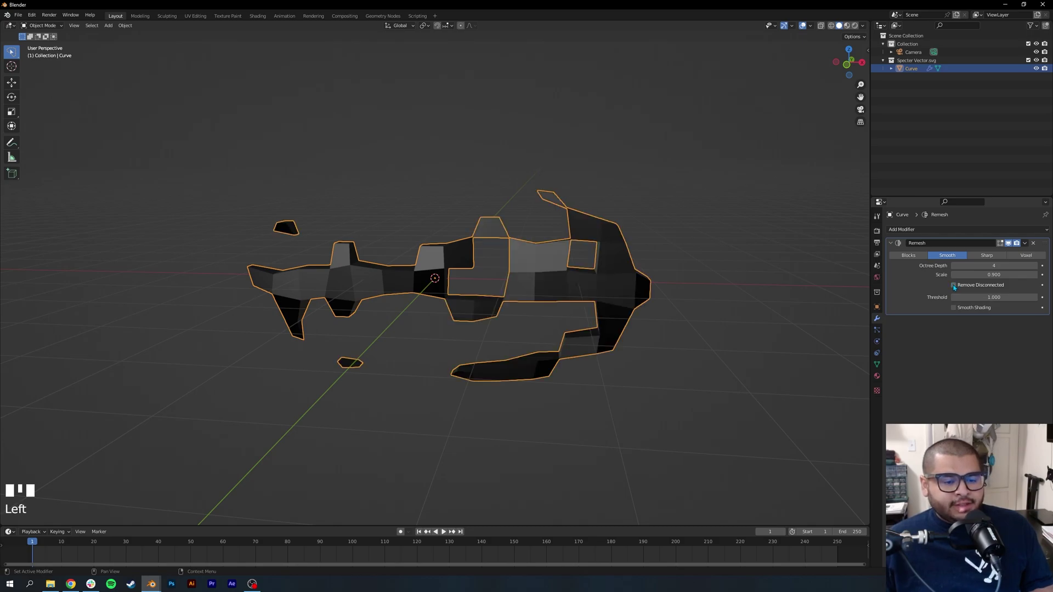
{"action": "left_click", "coordinate": [991, 265]}
{"action": "type", "text": "10"}
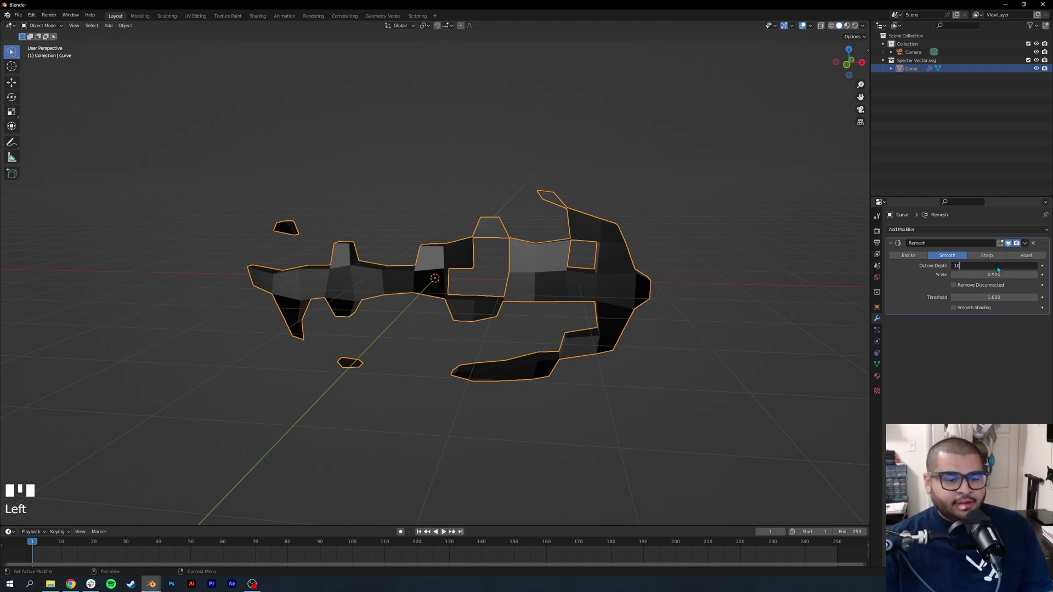
{"action": "key", "text": "Return"}
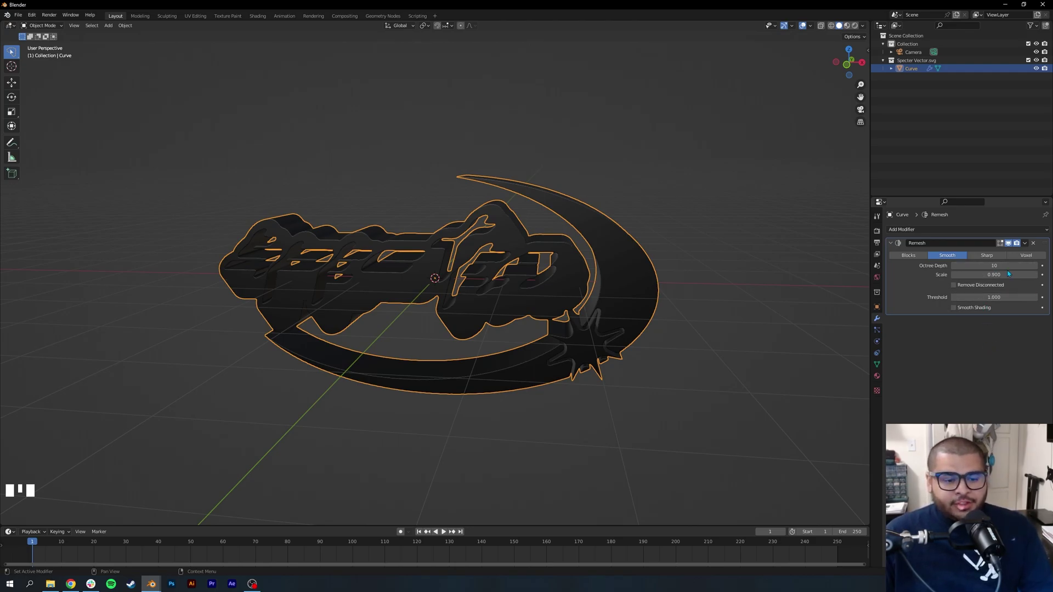
{"action": "left_click", "coordinate": [1025, 244]}
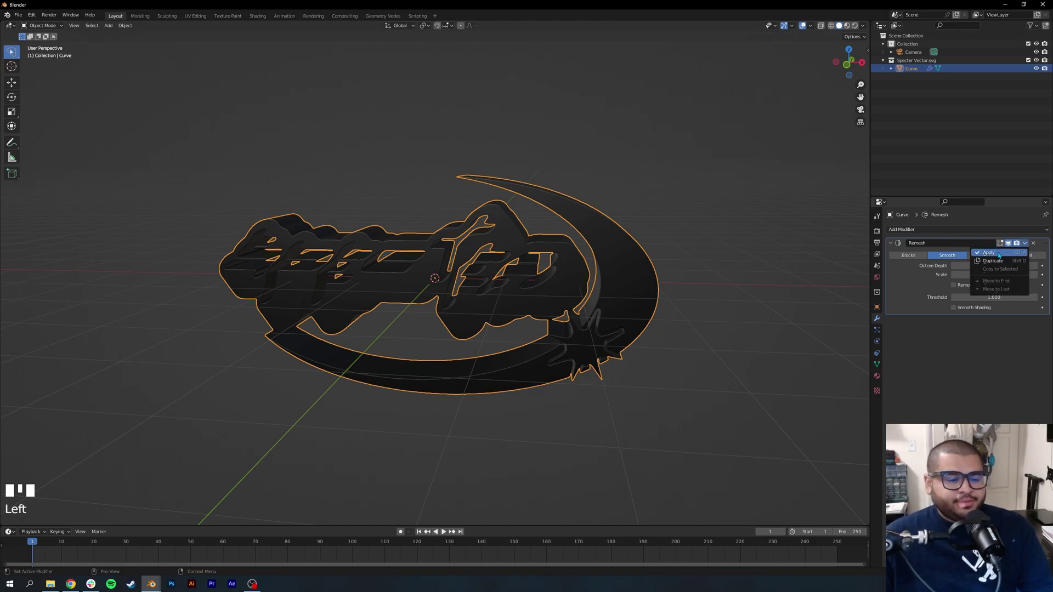
{"action": "left_click", "coordinate": [999, 254]}
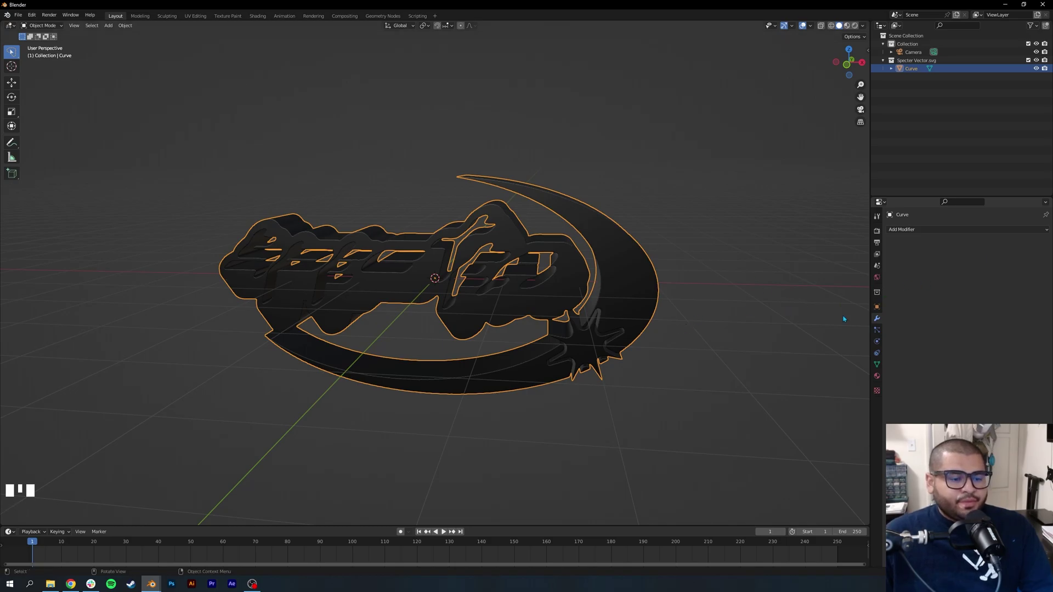
- Add and apply a Decimate modifier in Un-Subdivide mode with 1 iteration
{"action": "left_click", "coordinate": [920, 230]}
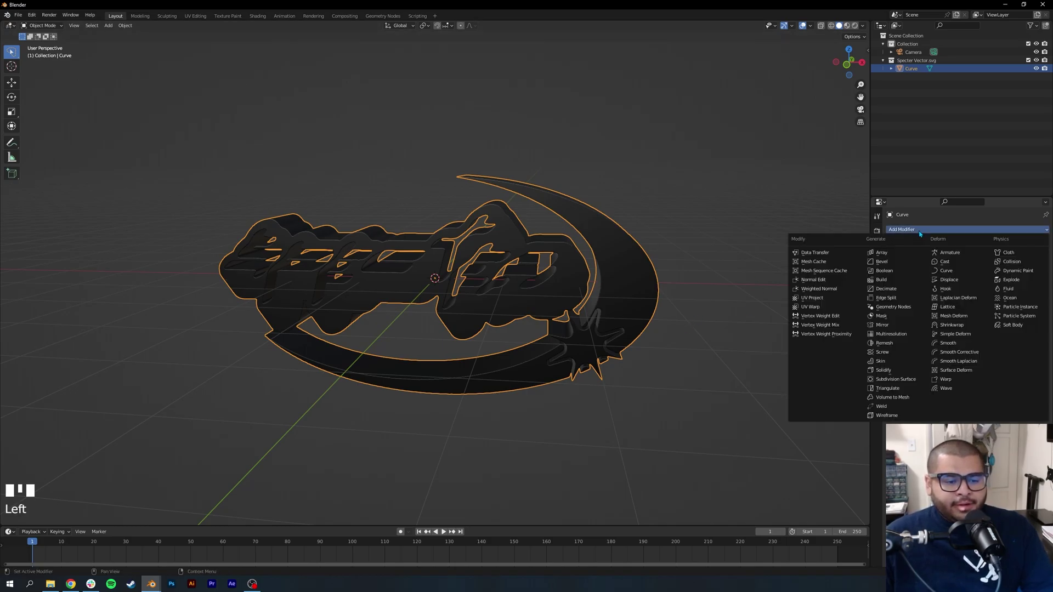
{"action": "left_click", "coordinate": [894, 290]}
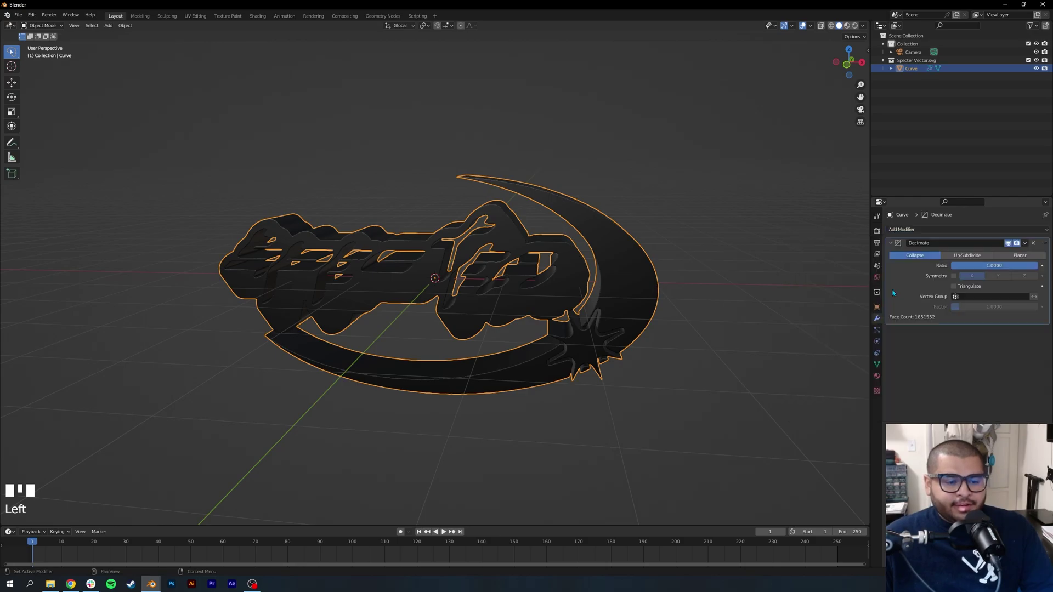
{"action": "left_click", "coordinate": [956, 258]}
{"action": "left_click", "coordinate": [1002, 266]}
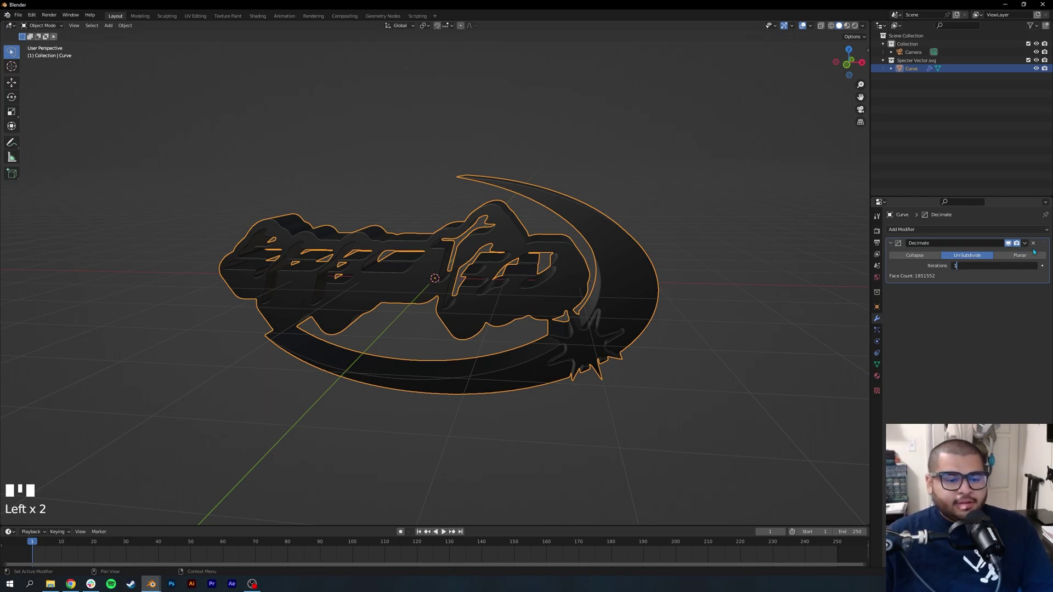
{"action": "key", "text": "Return"}
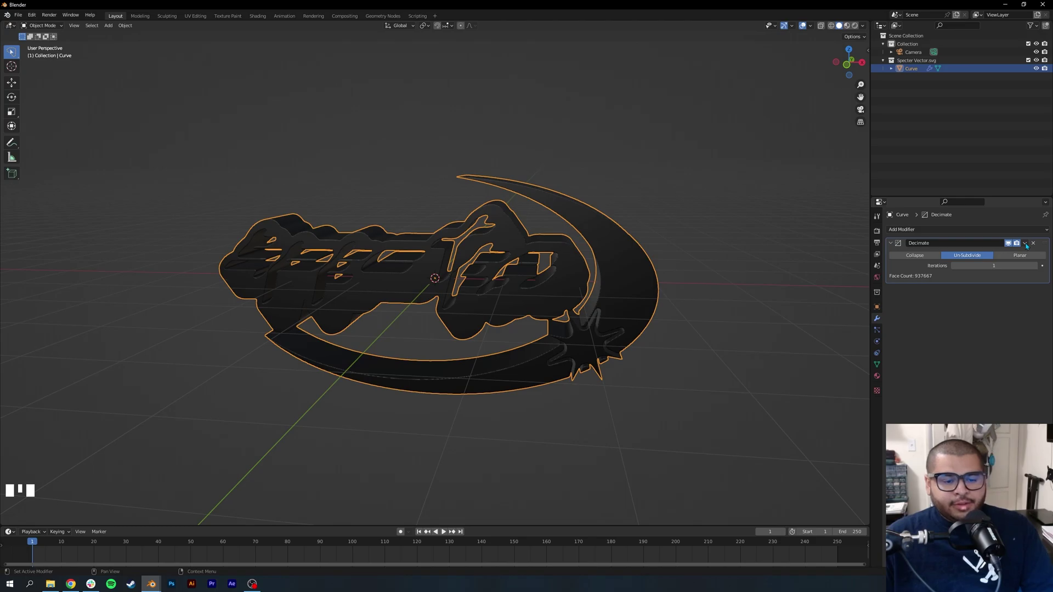
{"action": "left_click", "coordinate": [1025, 244]}
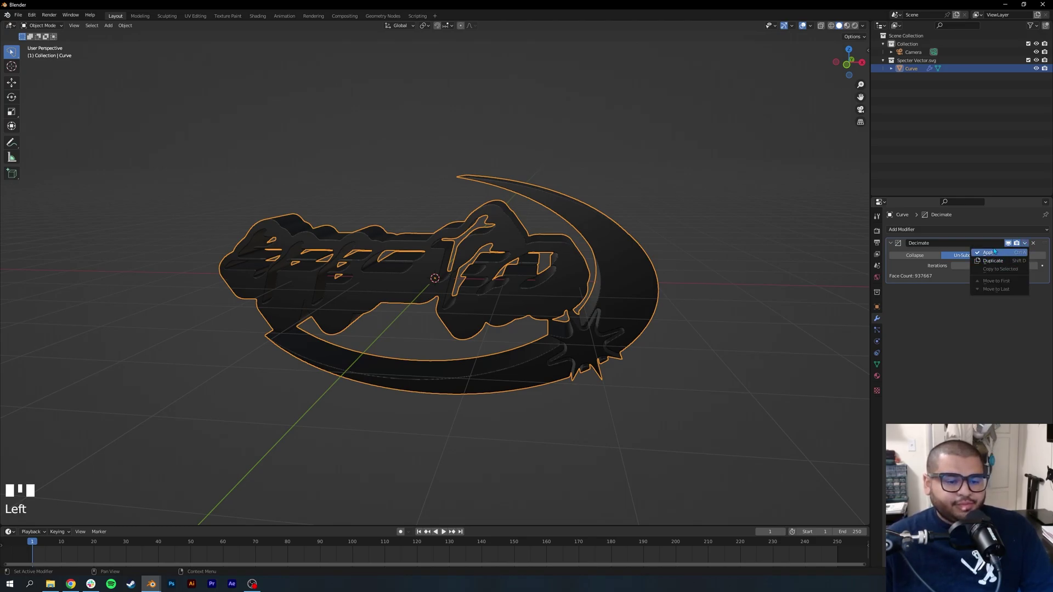
{"action": "left_click", "coordinate": [987, 253]}
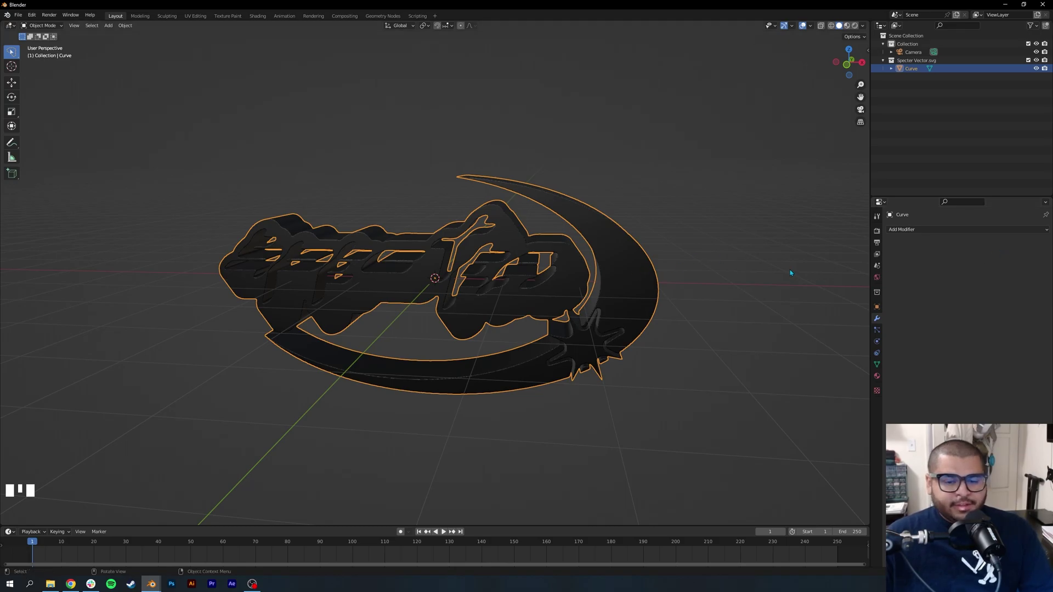
- Raise the material Base Color value to about 0.214, from black to grey
{"action": "mouse_move", "coordinate": [738, 296]}
{"action": "middle_mouse_down"}
{"action": "mouse_move", "coordinate": [592, 303]}
{"action": "mouse_move", "coordinate": [680, 303]}
{"action": "mouse_move", "coordinate": [738, 285]}
{"action": "middle_mouse_up"}
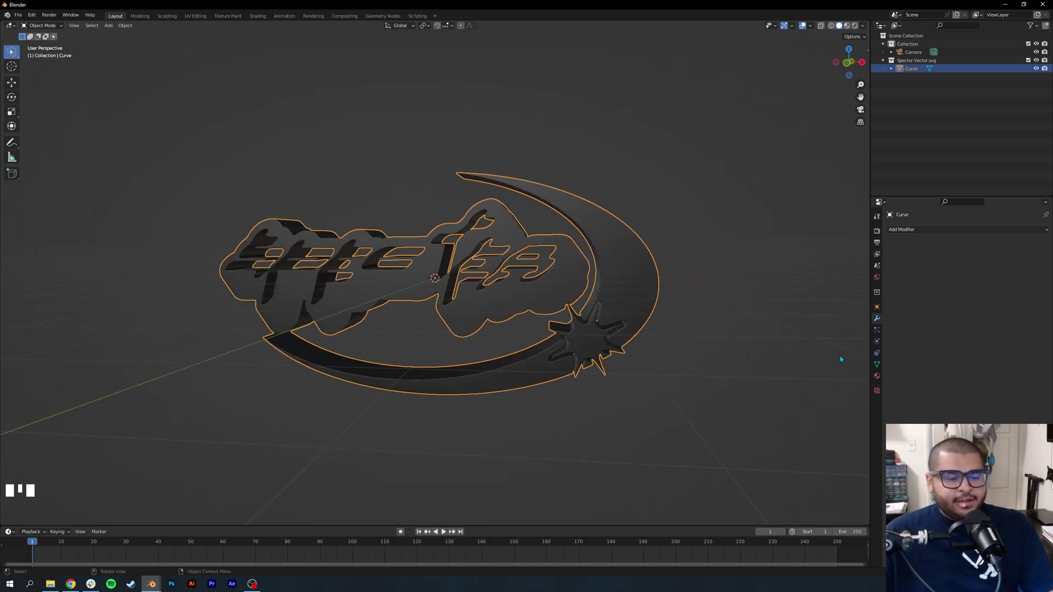
{"action": "left_click", "coordinate": [877, 376]}
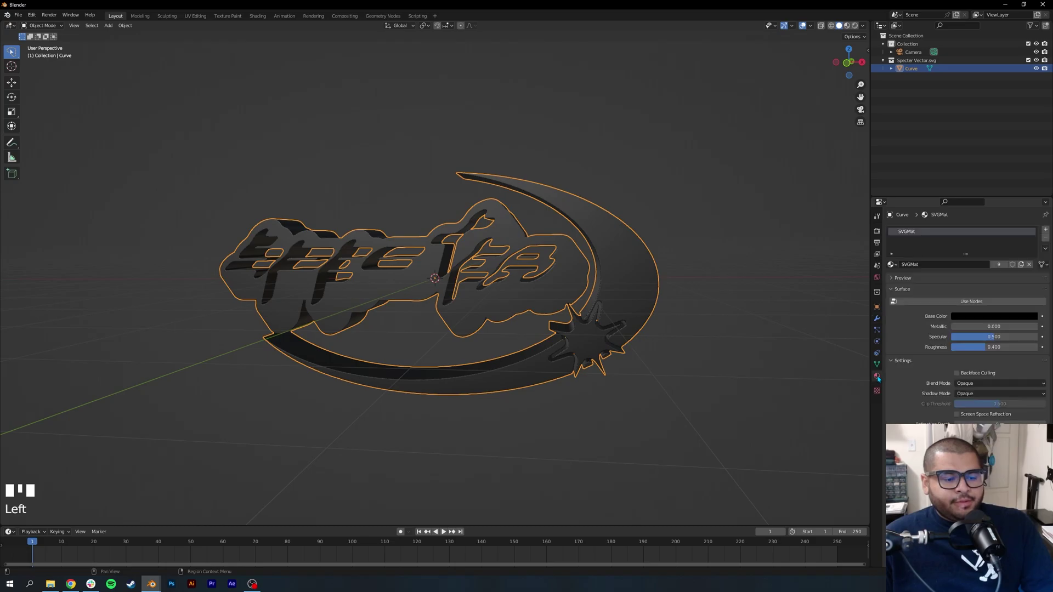
{"action": "left_click", "coordinate": [984, 319]}
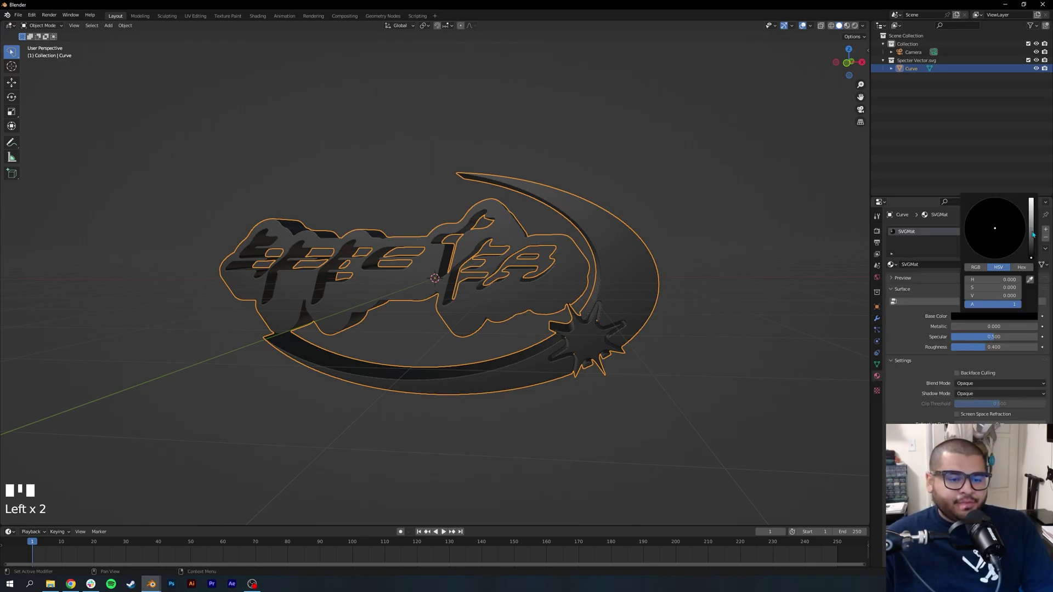
{"action": "left_click_drag", "start_coordinate": [1034, 245], "coordinate": [1032, 226]}
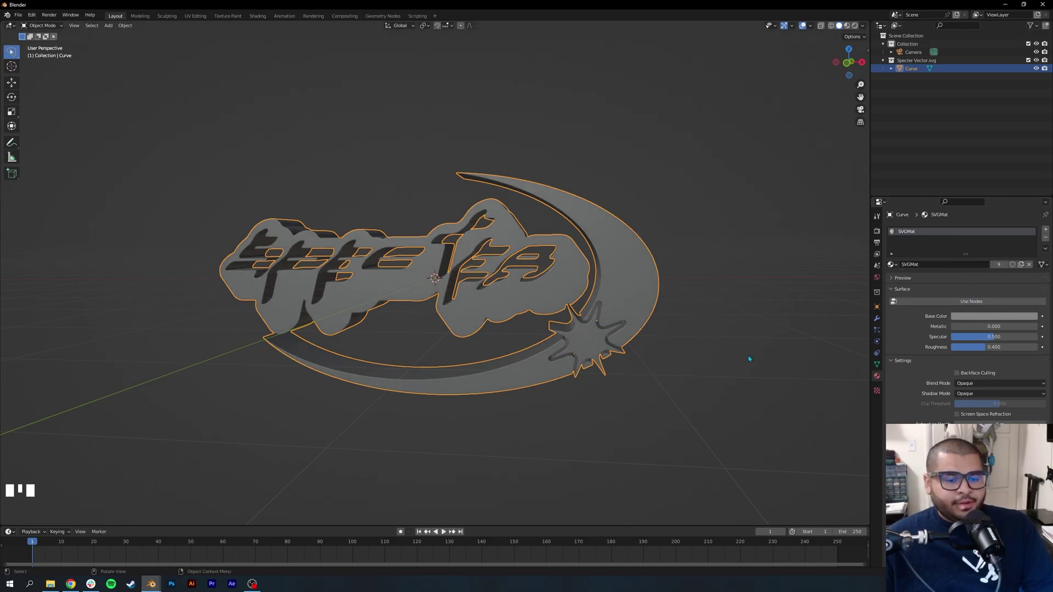
{"action": "left_click", "coordinate": [703, 368]}
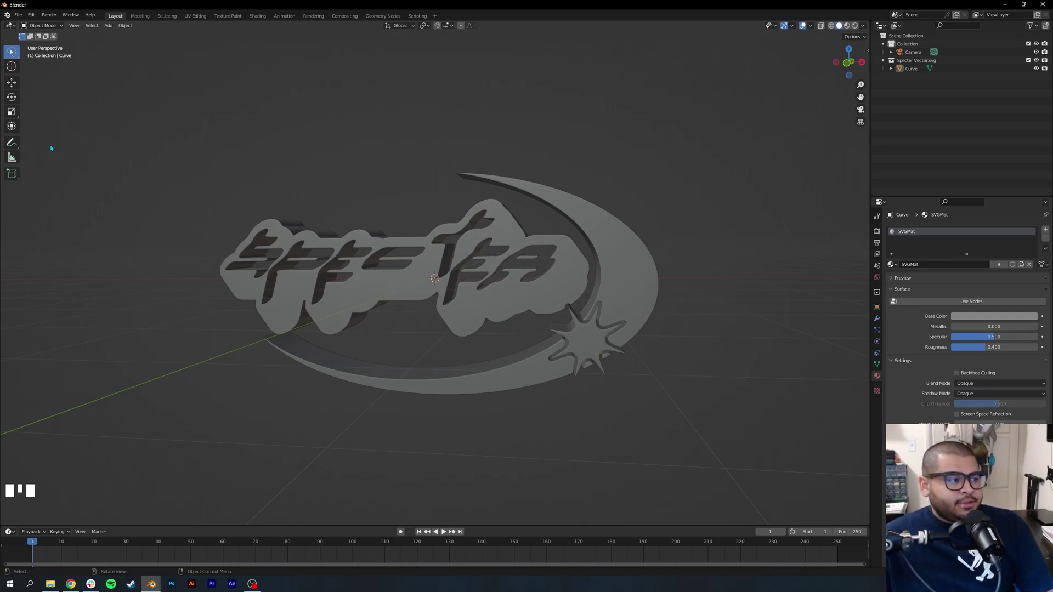
- Switch the logo to Sculpt Mode and pick the Smooth brush
{"action": "left_click", "coordinate": [37, 27]}
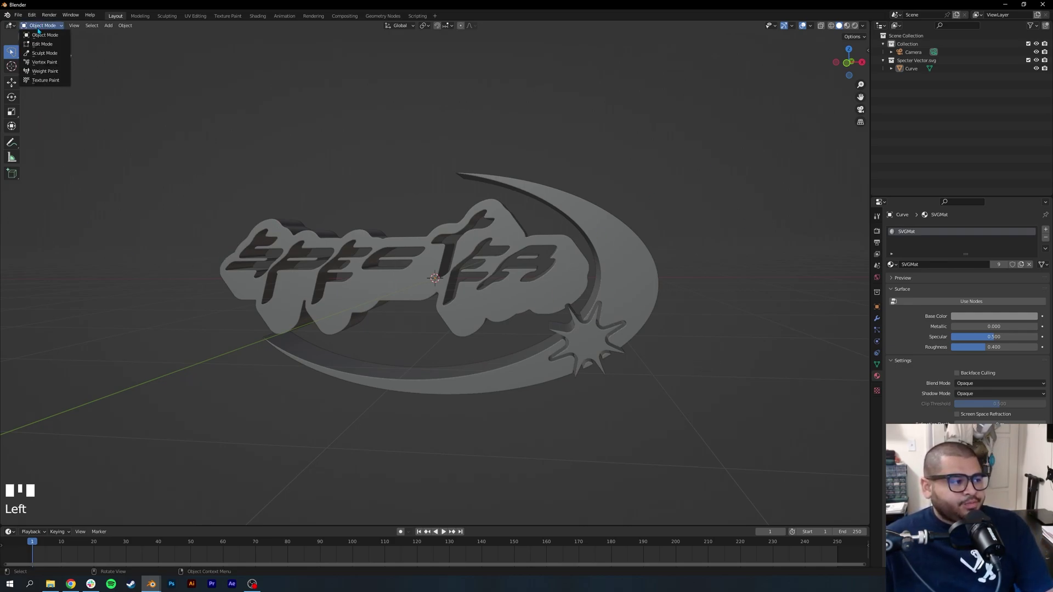
{"action": "left_click", "coordinate": [54, 54]}
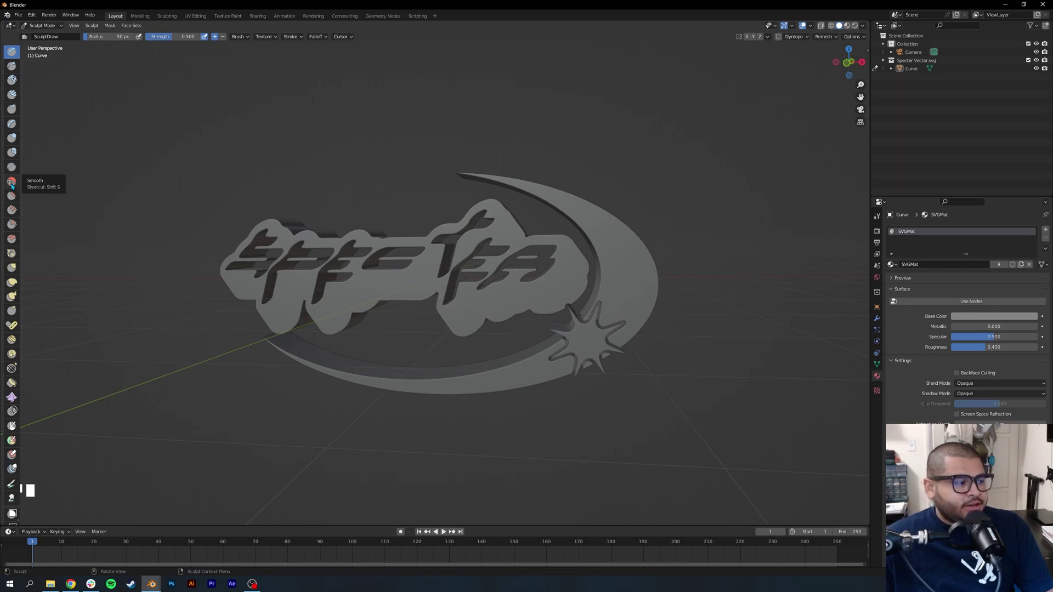
{"action": "left_click", "coordinate": [11, 185]}
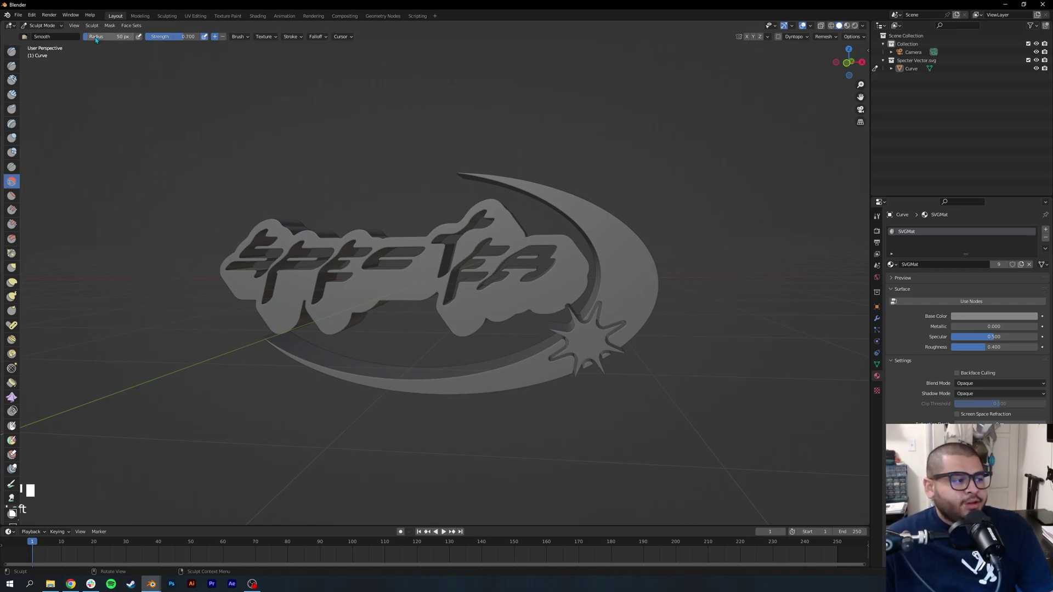
- Set the Smooth brush radius to 200 px
{"action": "key", "text": "shift"}
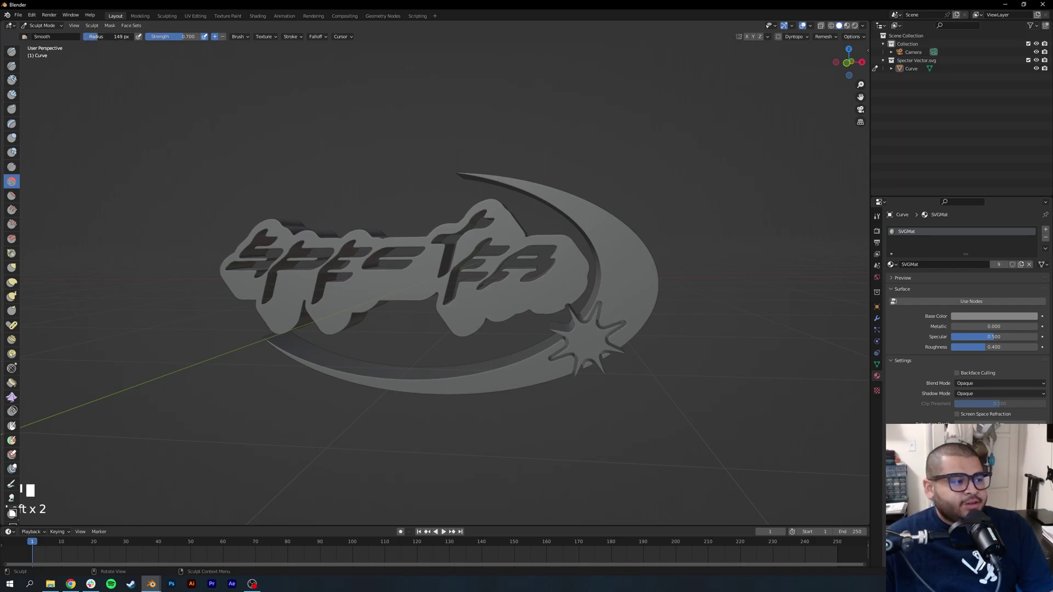
{"action": "left_click_drag", "start_coordinate": [109, 36], "coordinate": [118, 37]}
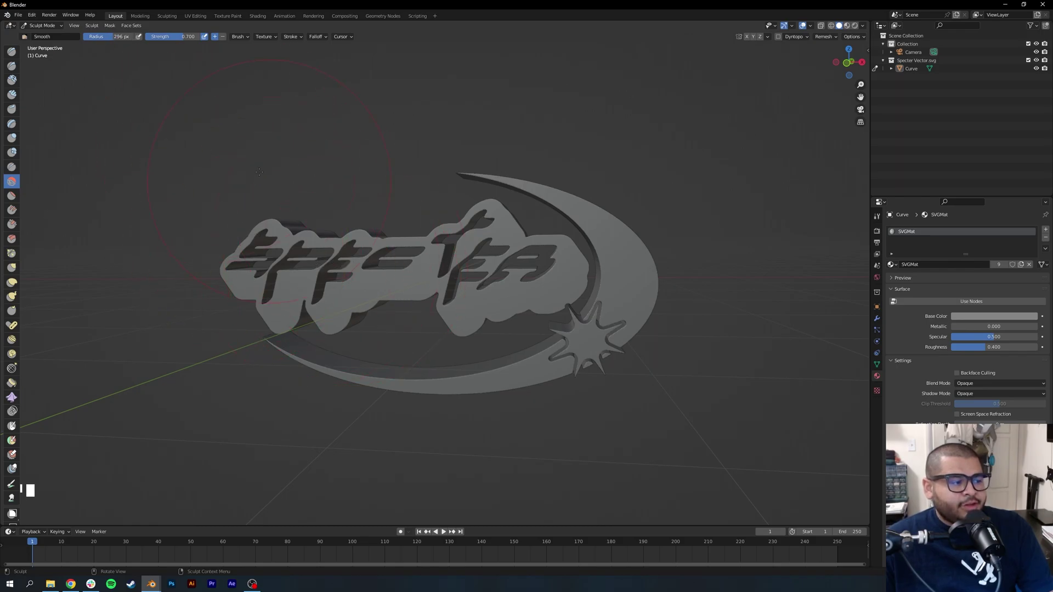
{"action": "left_click", "coordinate": [107, 36]}
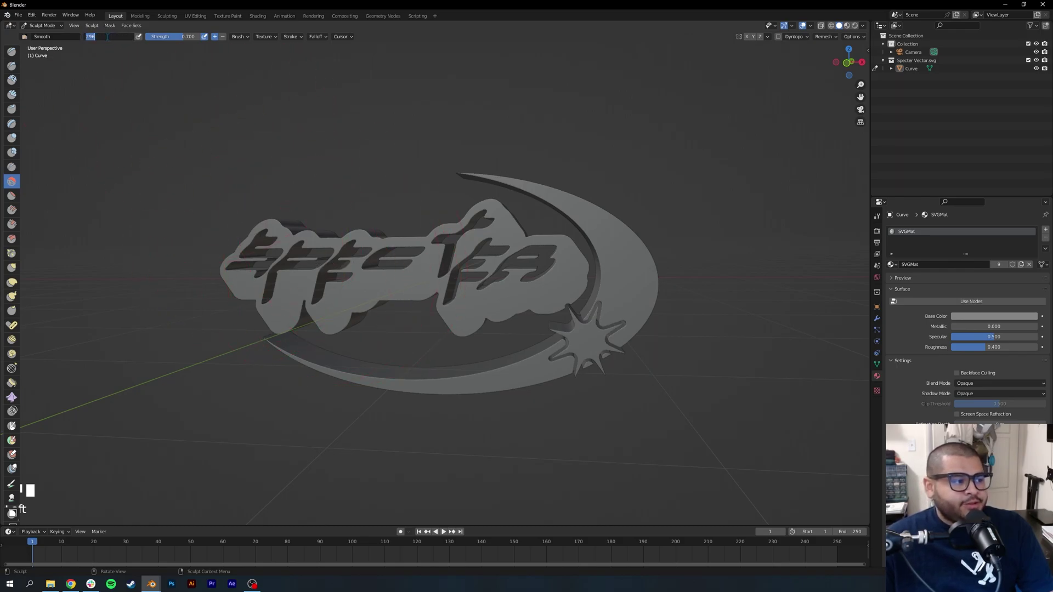
{"action": "type", "text": "200"}
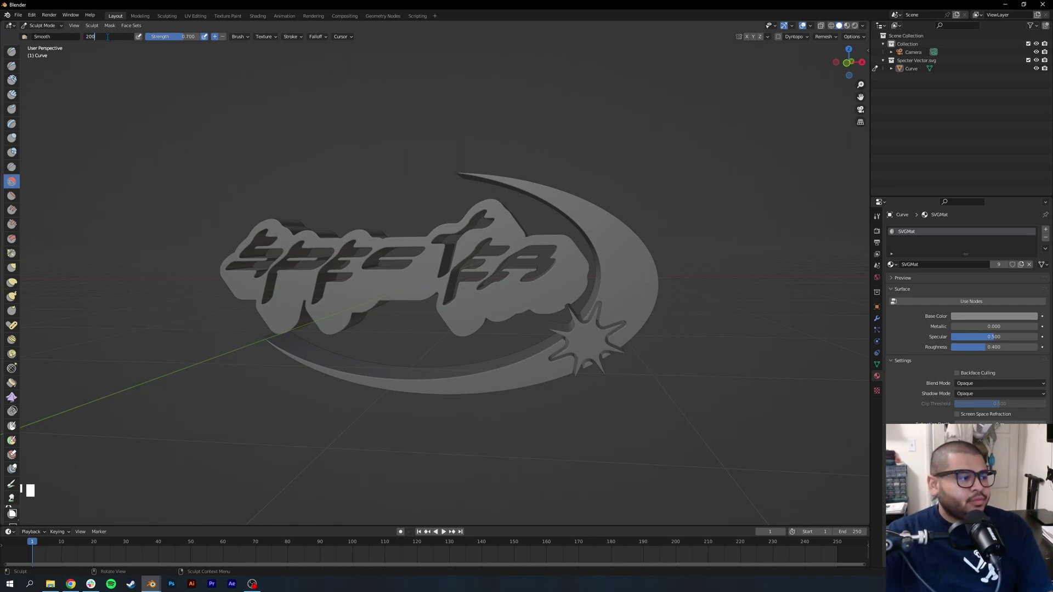
{"action": "key", "text": "Return"}
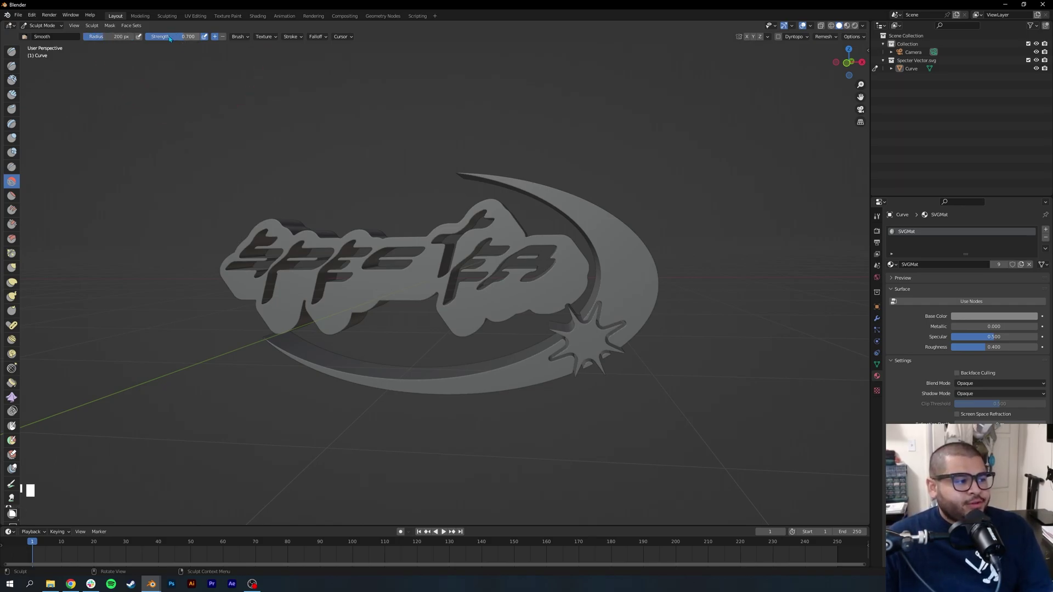
- Lower the Smooth brush strength to about 0.448
{"action": "left_click_drag", "start_coordinate": [169, 39], "coordinate": [169, 38], "text": "shift"}
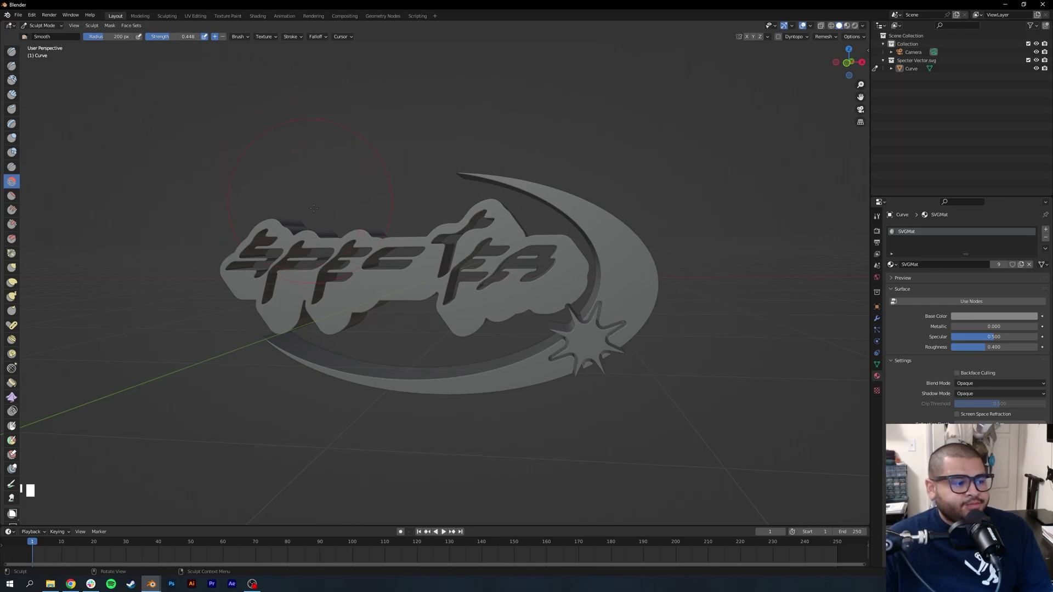
{"action": "scroll", "coordinate": [622, 330], "scroll_direction": "down", "scroll_amount": 1}
{"action": "scroll", "coordinate": [623, 330], "scroll_direction": "up", "scroll_amount": 2}
{"action": "middle_click_drag", "start_coordinate": [622, 331], "coordinate": [343, 318]}
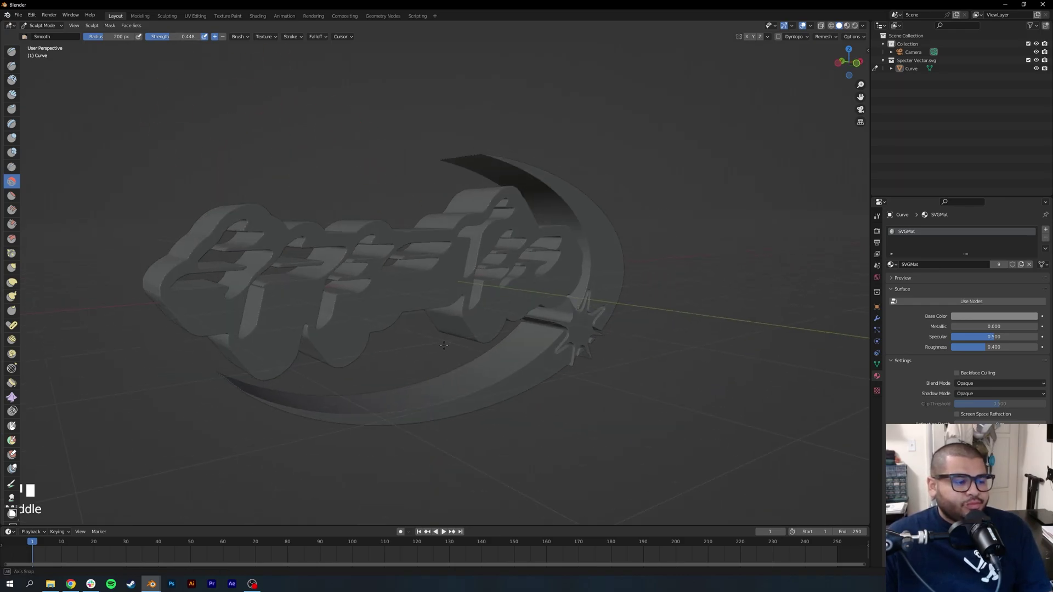
- Smooth the crescent from its tip down past the star
{"action": "mouse_move", "coordinate": [238, 258]}
{"action": "left_mouse_down"}
{"action": "mouse_move", "coordinate": [502, 161]}
{"action": "mouse_move", "coordinate": [577, 178]}
{"action": "left_mouse_up"}
{"action": "left_click_drag", "start_coordinate": [671, 318], "coordinate": [576, 259]}
{"action": "left_click_drag", "start_coordinate": [606, 353], "coordinate": [612, 357]}
{"action": "left_click_drag", "start_coordinate": [386, 401], "coordinate": [254, 376]}
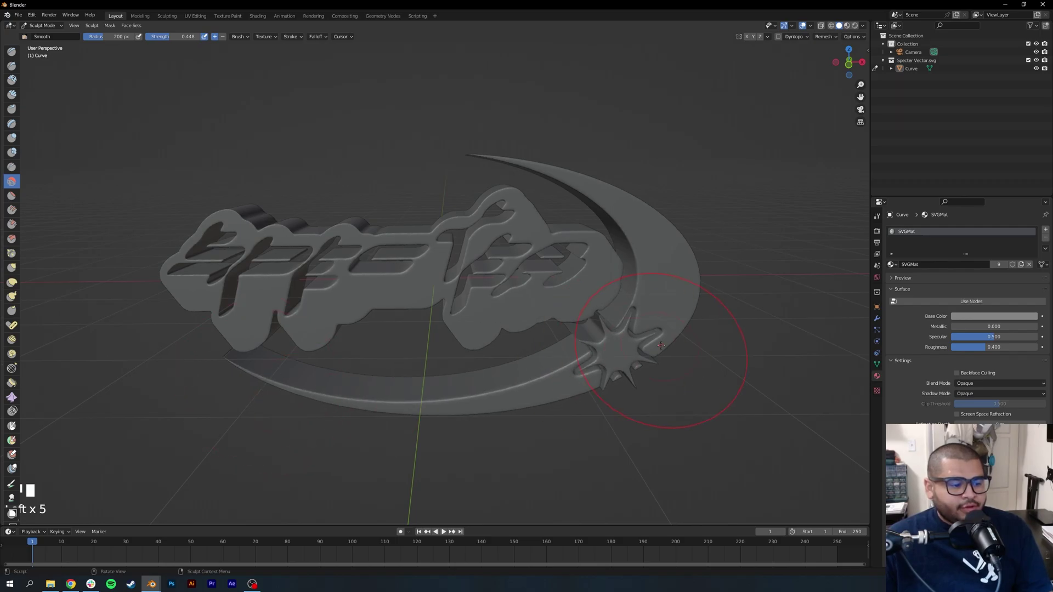
{"action": "scroll", "coordinate": [669, 353], "scroll_direction": "up", "scroll_amount": 3}
{"action": "scroll", "coordinate": [680, 258], "scroll_direction": "up", "scroll_amount": 1}
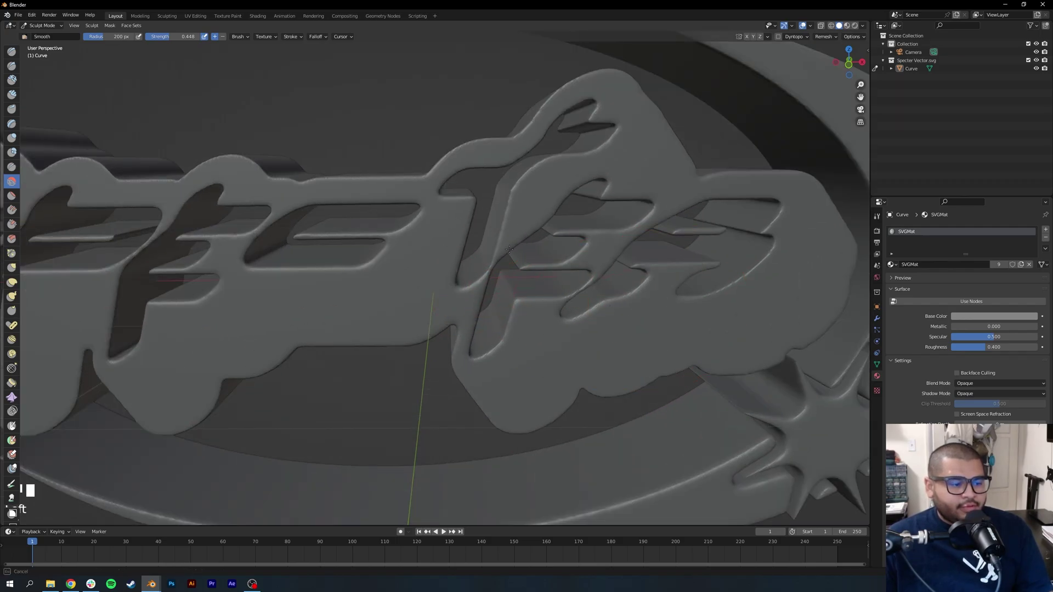
- Smooth the upper edges and surface of the extruded letters
{"action": "left_click_drag", "start_coordinate": [470, 129], "coordinate": [342, 226]}
{"action": "middle_click_drag", "start_coordinate": [165, 208], "coordinate": [228, 210]}
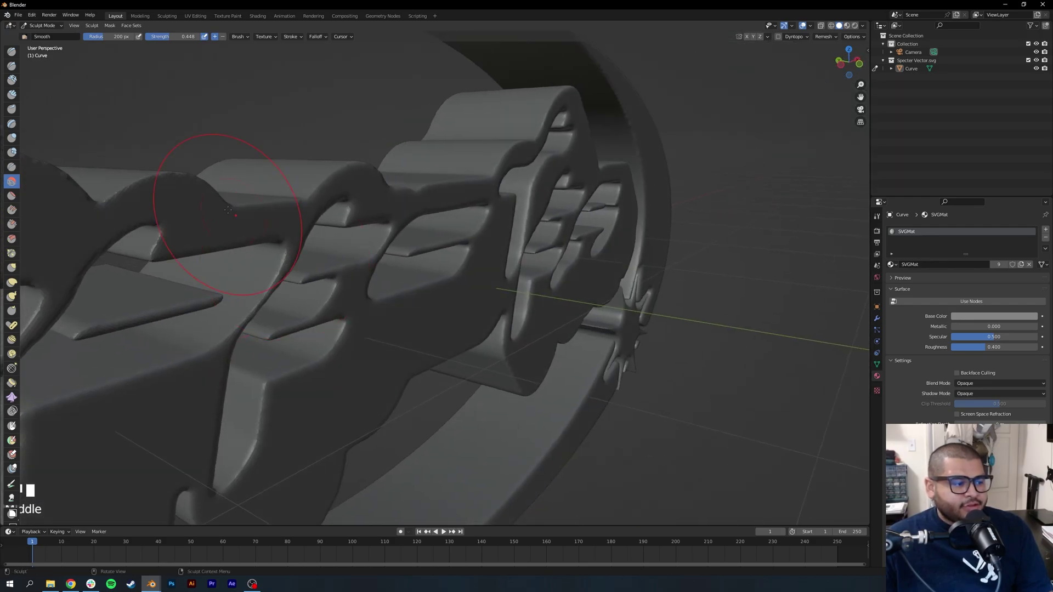
{"action": "left_click_drag", "start_coordinate": [228, 210], "coordinate": [214, 189]}
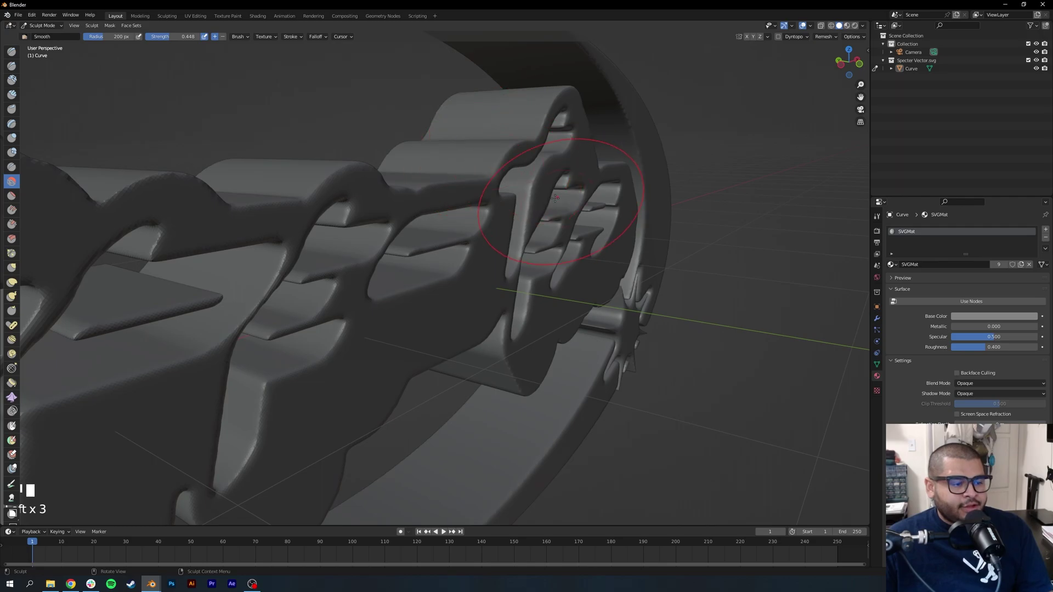
{"action": "mouse_move", "coordinate": [556, 197]}
{"action": "middle_mouse_down"}
{"action": "mouse_move", "coordinate": [525, 301]}
{"action": "mouse_move", "coordinate": [354, 304]}
{"action": "middle_mouse_up"}
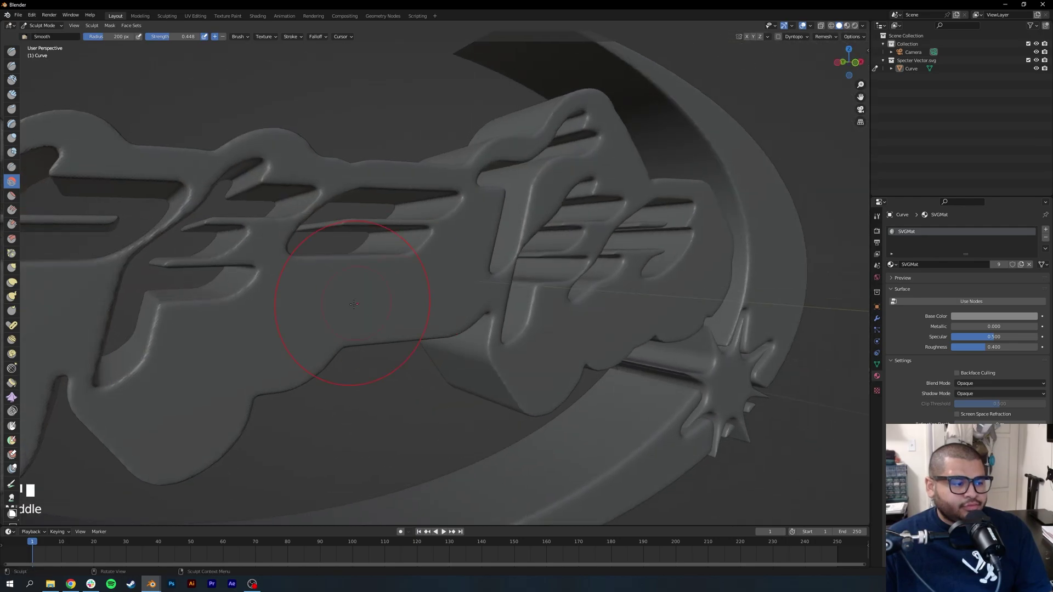
{"action": "scroll", "coordinate": [354, 304], "scroll_direction": "down", "scroll_amount": 2}
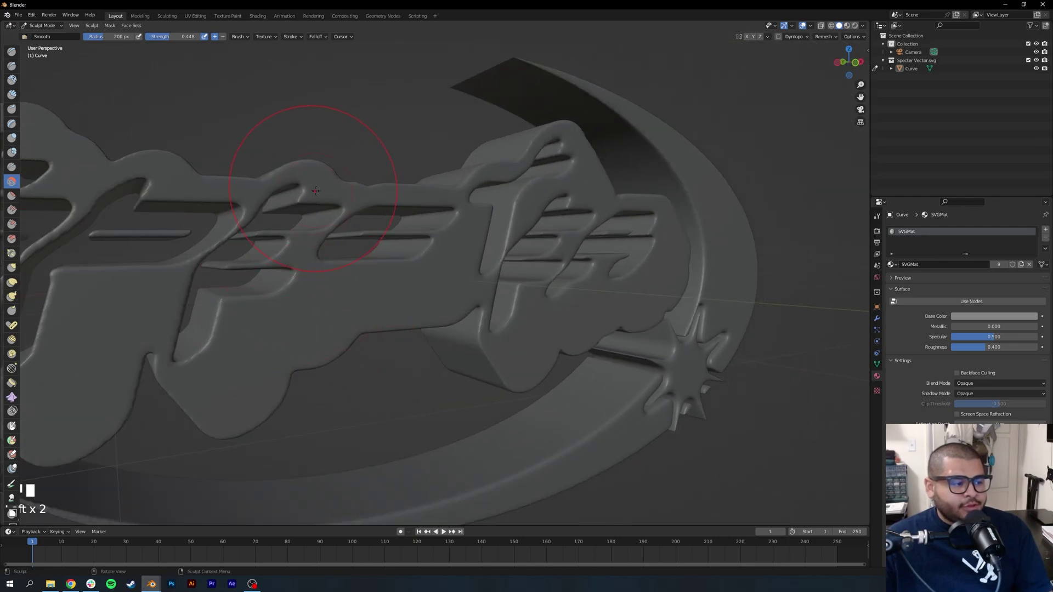
{"action": "scroll", "coordinate": [429, 369], "scroll_direction": "down", "scroll_amount": 2}
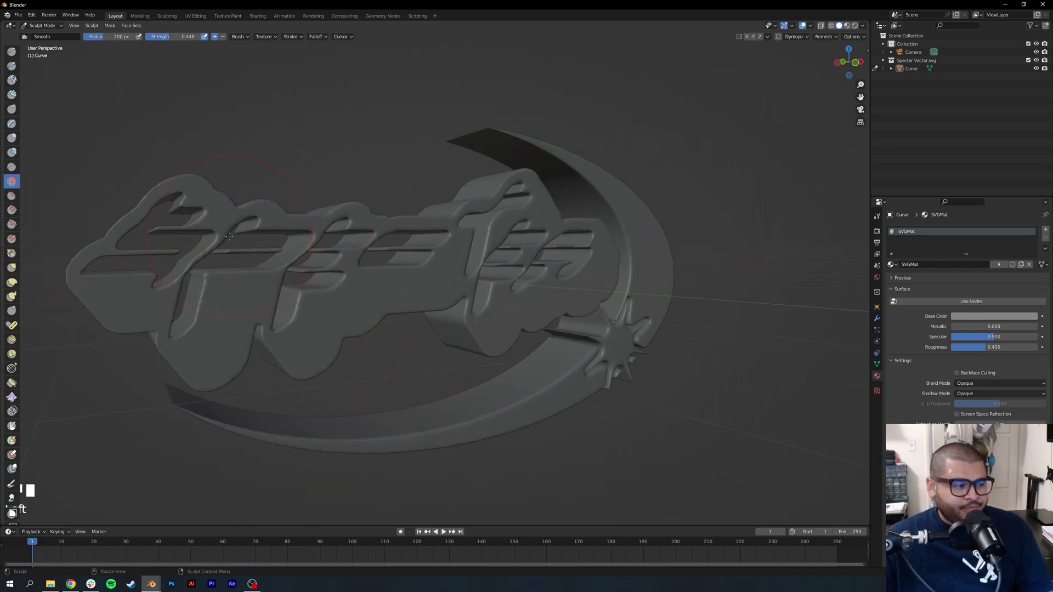
- Orbit around the logo to inspect the smoothed result from top and front
{"action": "mouse_move", "coordinate": [160, 189]}
{"action": "middle_mouse_down"}
{"action": "mouse_move", "coordinate": [469, 437]}
{"action": "mouse_move", "coordinate": [628, 193]}
{"action": "middle_mouse_up"}
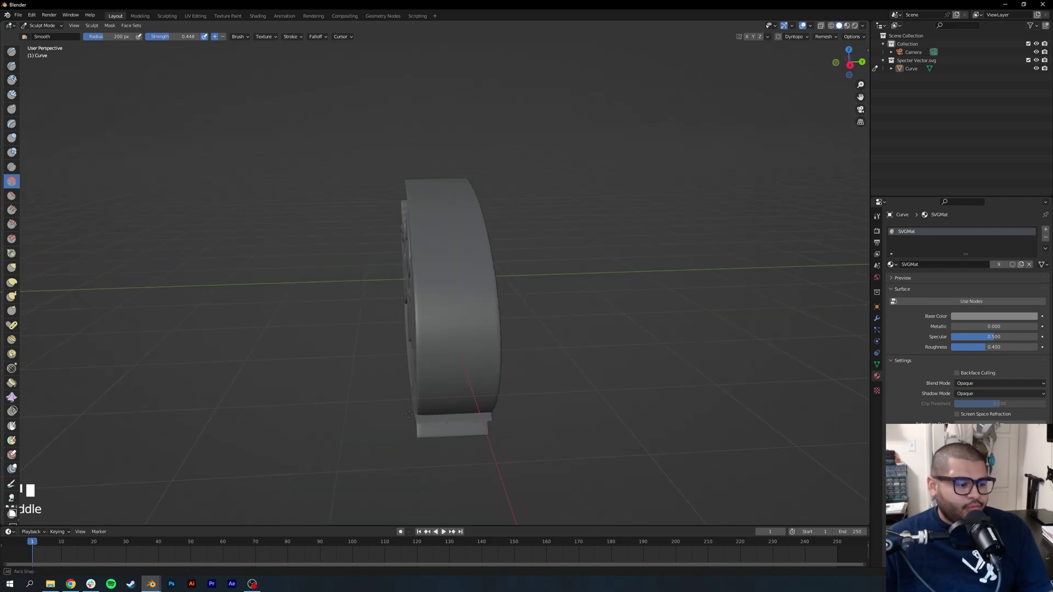
{"action": "middle_click_drag", "start_coordinate": [628, 193], "coordinate": [466, 200]}
{"action": "scroll", "coordinate": [536, 285], "scroll_direction": "up", "scroll_amount": 6}
{"action": "scroll", "coordinate": [537, 284], "scroll_direction": "down", "scroll_amount": 2}
{"action": "middle_click_drag", "start_coordinate": [537, 284], "coordinate": [547, 180]}
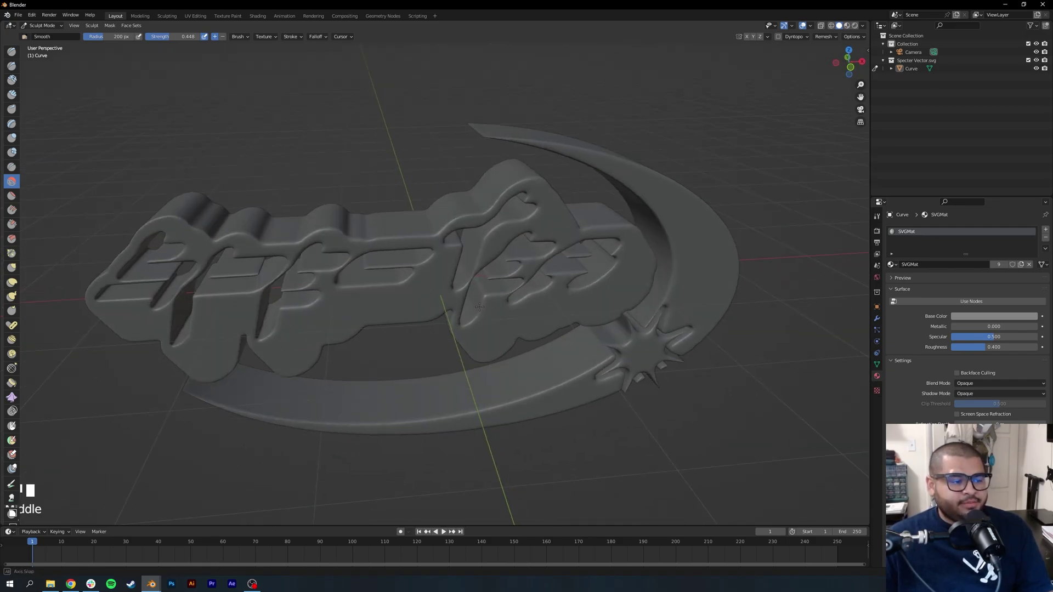
{"action": "scroll", "coordinate": [504, 323], "scroll_direction": "down", "scroll_amount": 2}
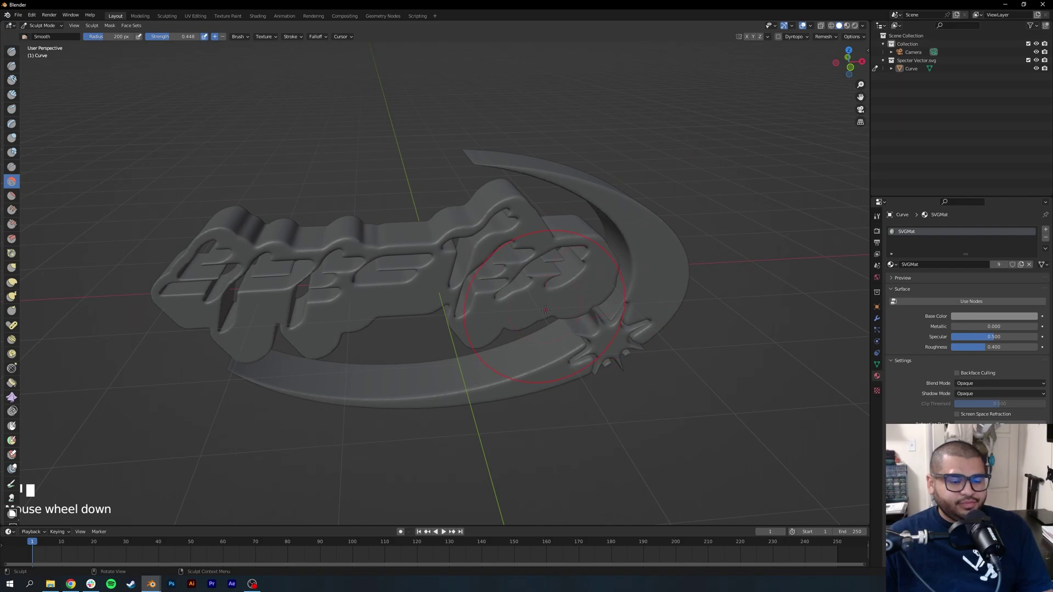
{"action": "middle_click_drag", "start_coordinate": [505, 323], "coordinate": [162, 109]}
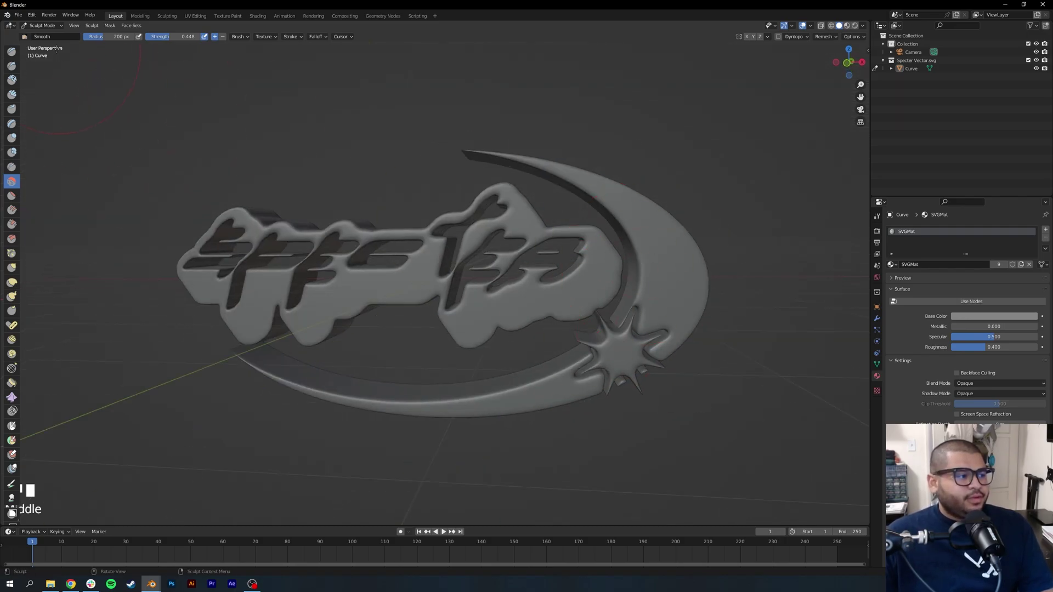
- Switch back to Object Mode, select the logo and apply Shade Smooth to it
{"action": "left_click", "coordinate": [42, 26]}
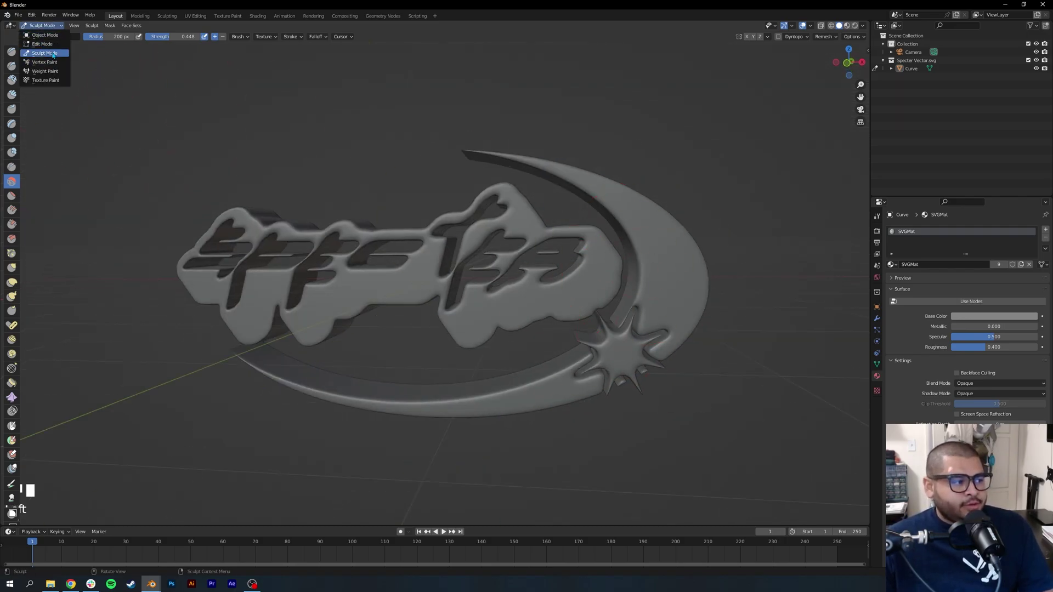
{"action": "left_click", "coordinate": [46, 35]}
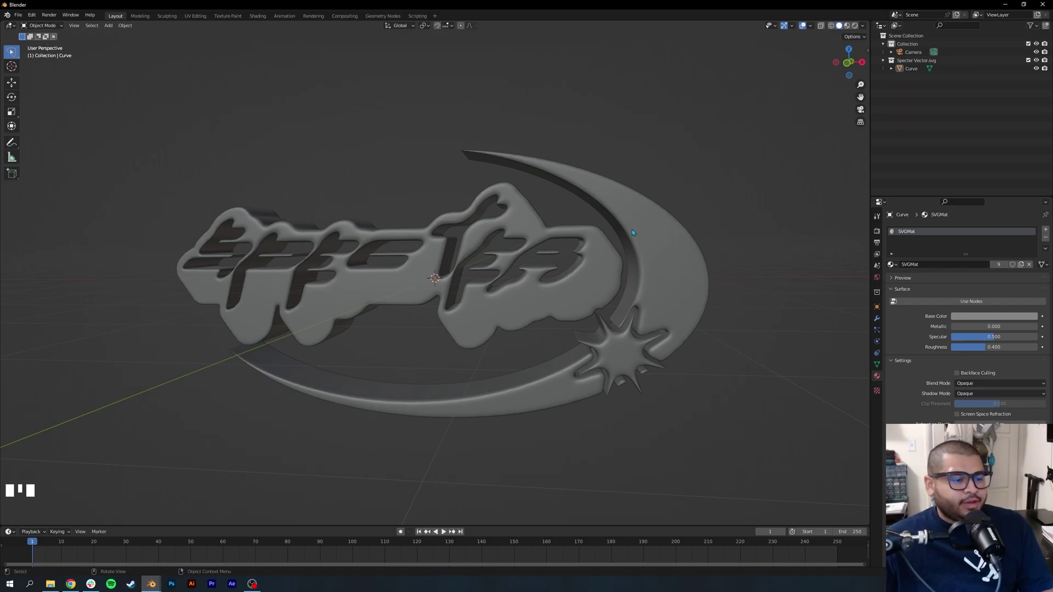
{"action": "left_click", "coordinate": [590, 251]}
{"action": "left_click", "coordinate": [650, 259]}
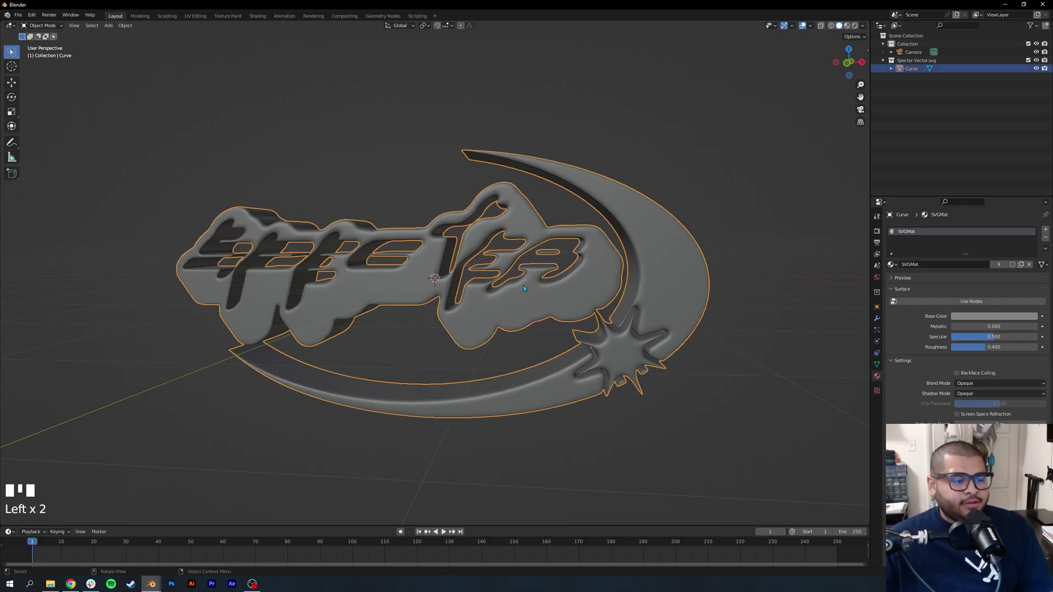
{"action": "right_click", "coordinate": [648, 248]}
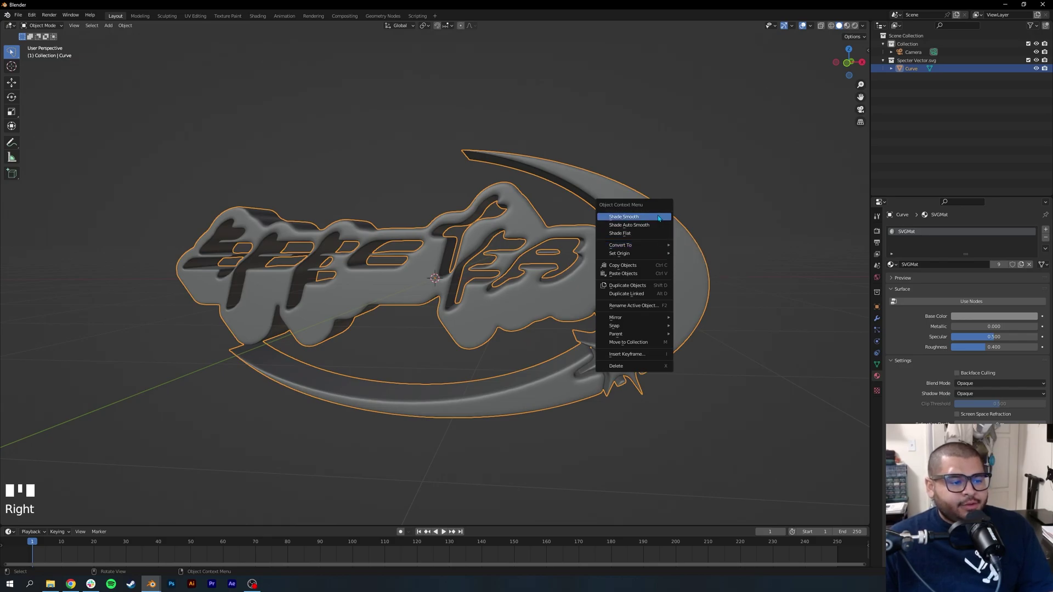
{"action": "left_click", "coordinate": [657, 220]}
{"action": "scroll", "coordinate": [401, 288], "scroll_direction": "down", "scroll_amount": 1}
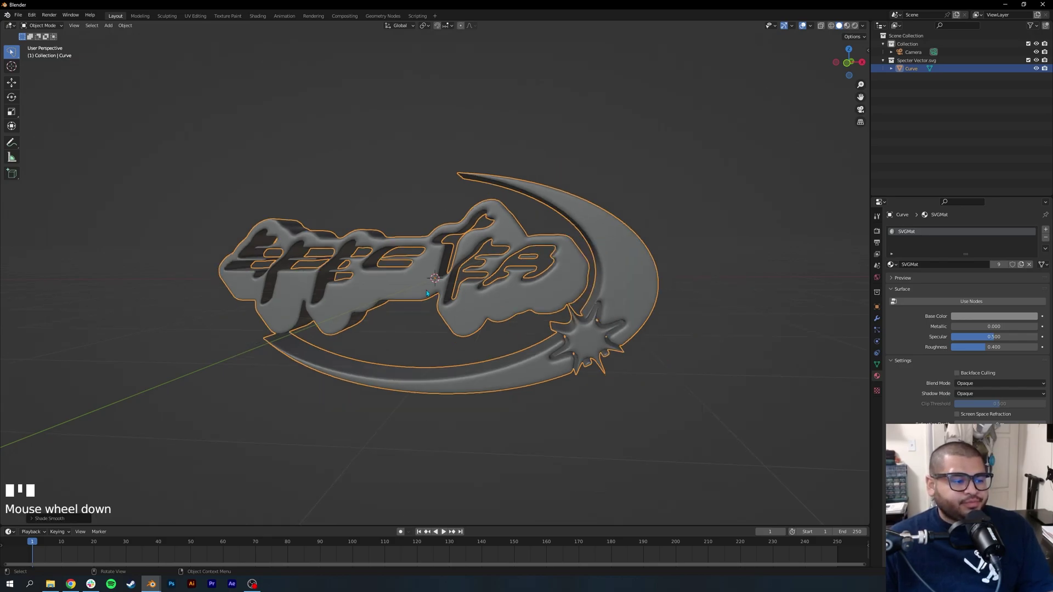
{"action": "scroll", "coordinate": [354, 278], "scroll_direction": "up", "scroll_amount": 4}
{"action": "middle_click_drag", "start_coordinate": [437, 302], "coordinate": [376, 298]}
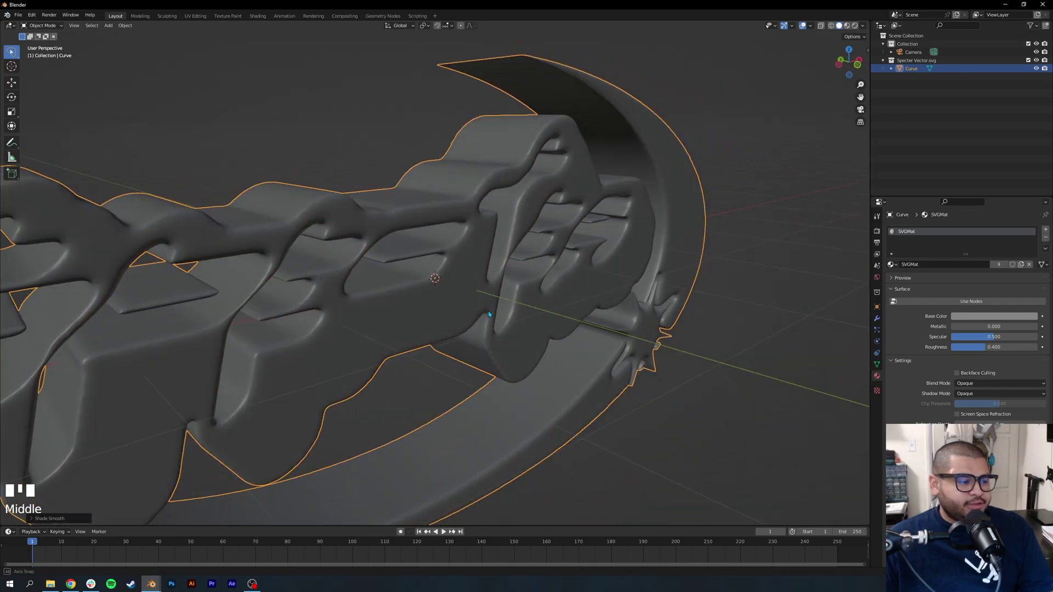
{"action": "scroll", "coordinate": [376, 299], "scroll_direction": "down", "scroll_amount": 2}
{"action": "scroll", "coordinate": [376, 299], "scroll_direction": "down", "scroll_amount": 1}
{"action": "mouse_move", "coordinate": [590, 357]}
{"action": "middle_mouse_down"}
{"action": "mouse_move", "coordinate": [558, 366]}
{"action": "mouse_move", "coordinate": [604, 358]}
{"action": "mouse_move", "coordinate": [535, 257]}
{"action": "middle_mouse_up"}
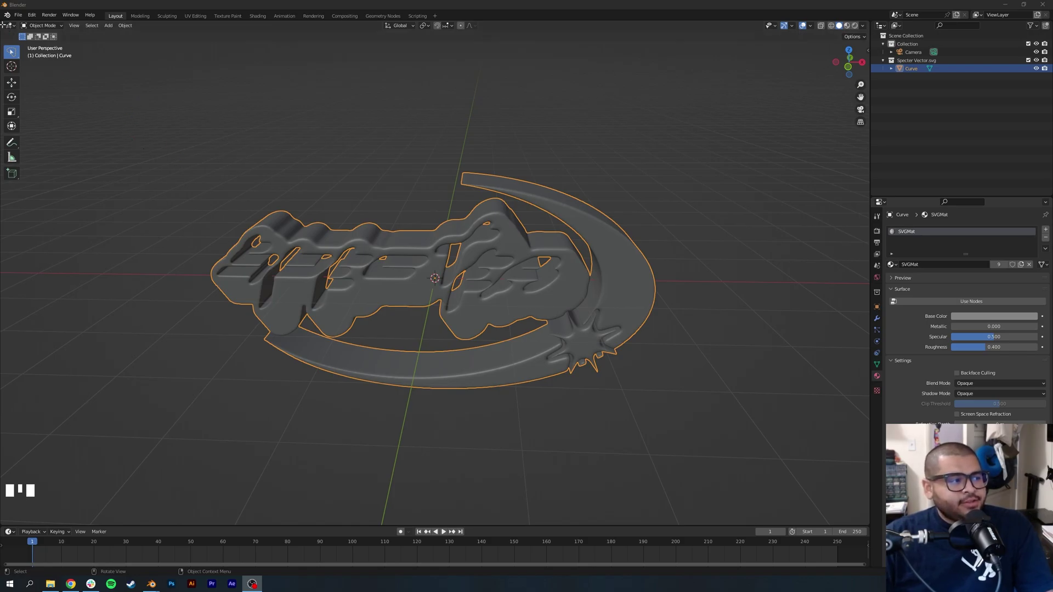
- Split the 3D viewport vertically into two side-by-side viewports showing the logo
{"action": "left_click_drag", "start_coordinate": [2, 25], "coordinate": [357, 59]}
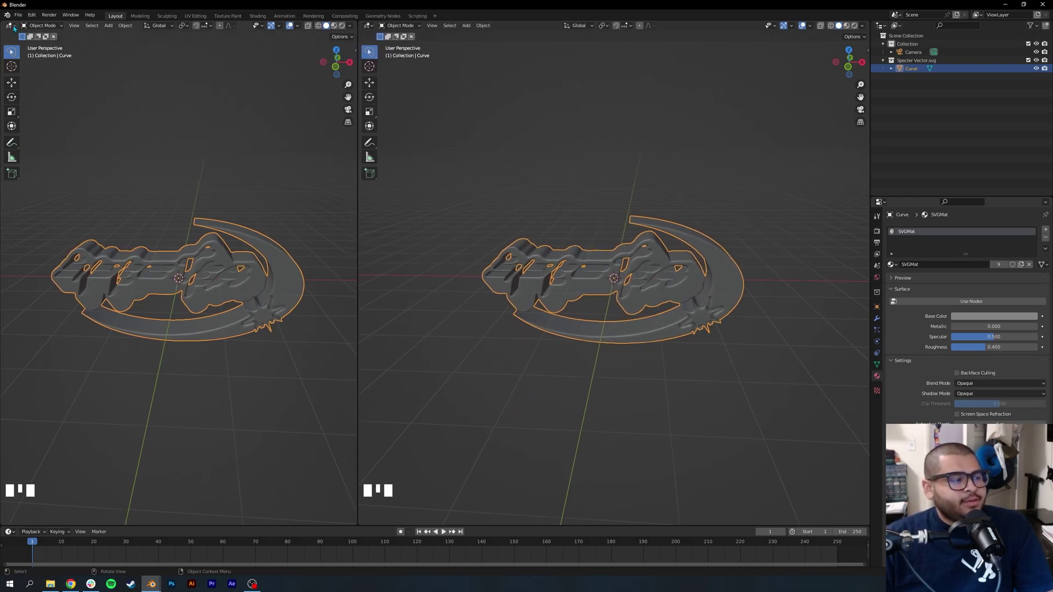
- Turn the left viewport into a Shader Editor and replace SVGMat with a new material
{"action": "left_click", "coordinate": [11, 25]}
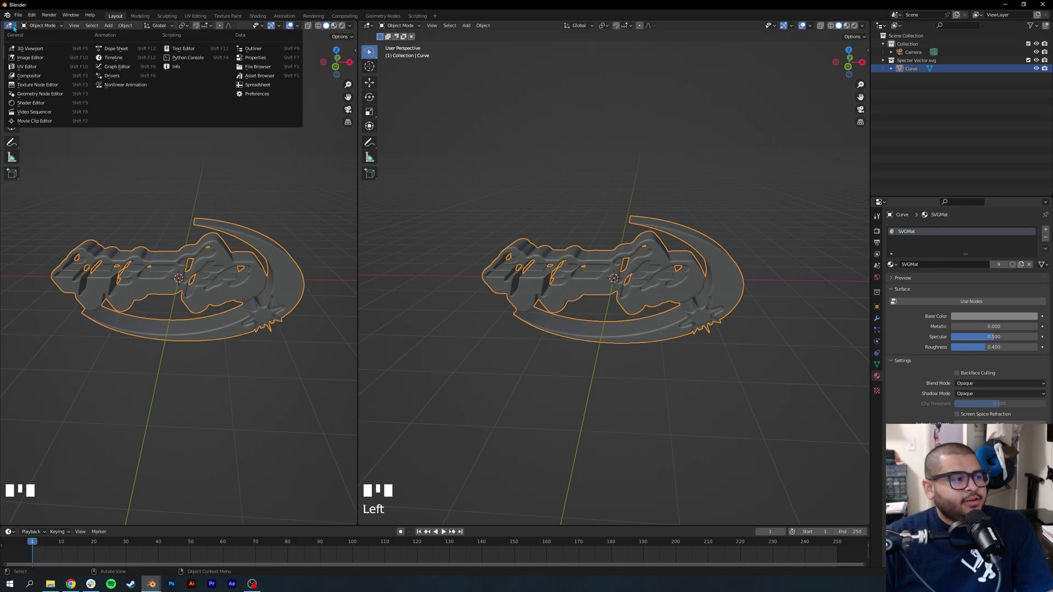
{"action": "left_click", "coordinate": [37, 104]}
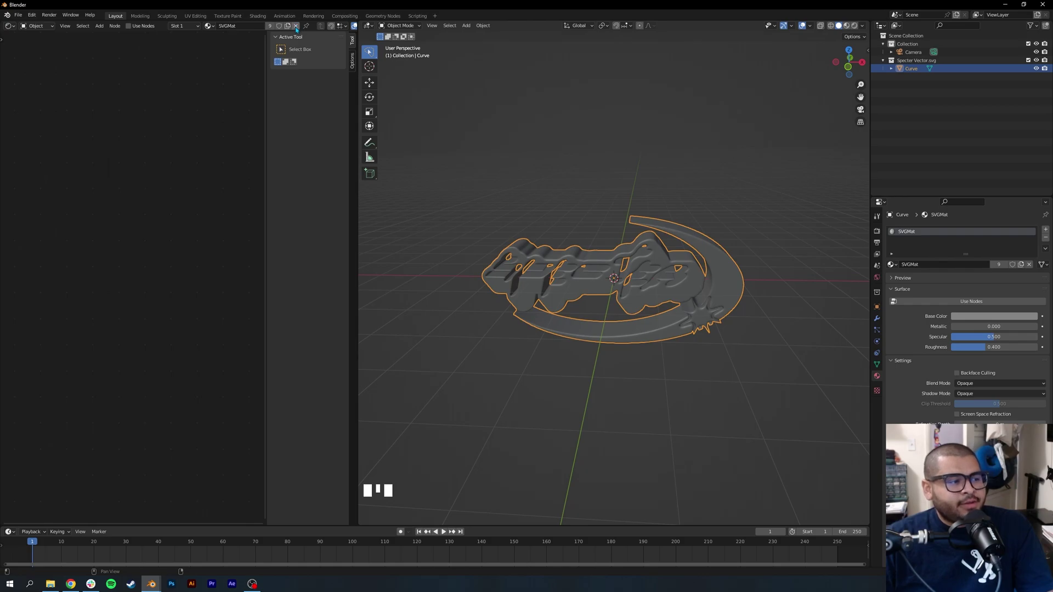
{"action": "left_click", "coordinate": [295, 26]}
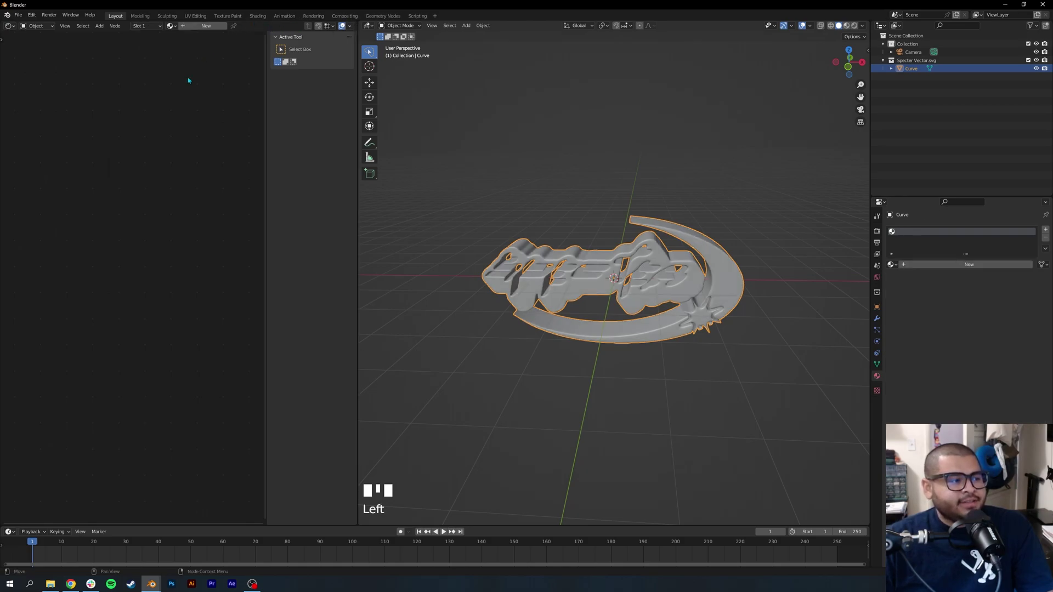
{"action": "scroll", "coordinate": [178, 132], "scroll_direction": "down", "scroll_amount": 3}
{"action": "left_click", "coordinate": [206, 25]}
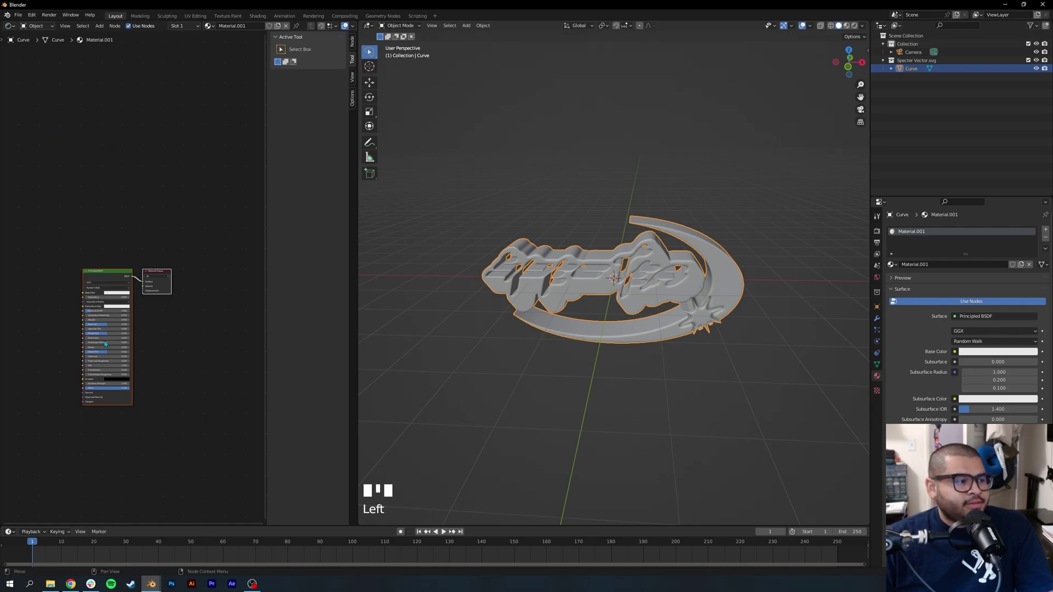
- Set the new material's Metallic to 1 and lower its Roughness to 0
{"action": "scroll", "coordinate": [106, 344], "scroll_direction": "up", "scroll_amount": 4}
{"action": "scroll", "coordinate": [106, 344], "scroll_direction": "up", "scroll_amount": 4}
{"action": "scroll", "coordinate": [106, 344], "scroll_direction": "up", "scroll_amount": 3}
{"action": "middle_click_drag", "start_coordinate": [85, 199], "coordinate": [132, 113]}
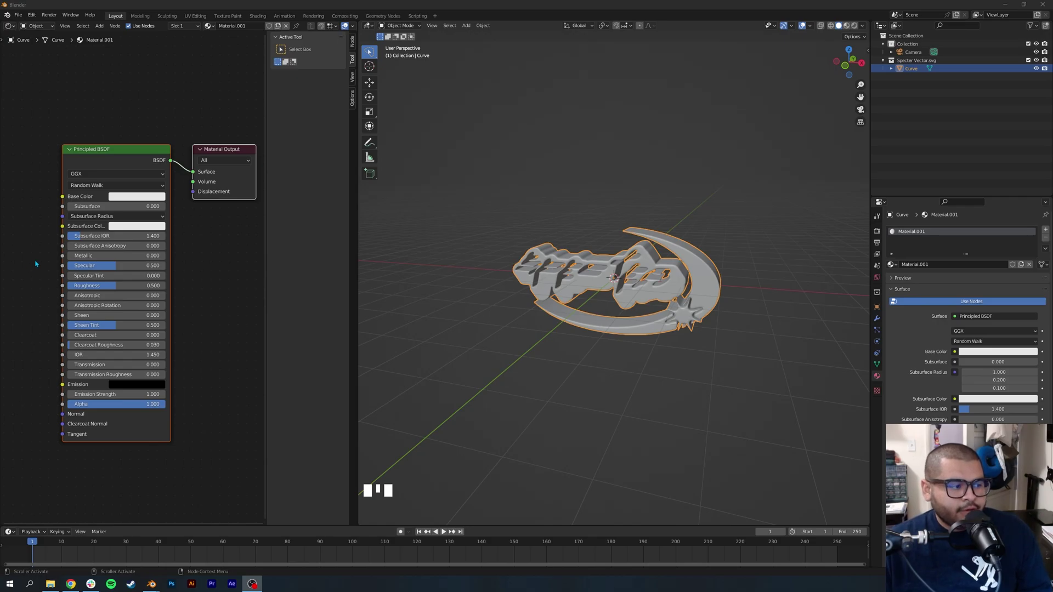
{"action": "left_click_drag", "start_coordinate": [83, 256], "coordinate": [164, 256]}
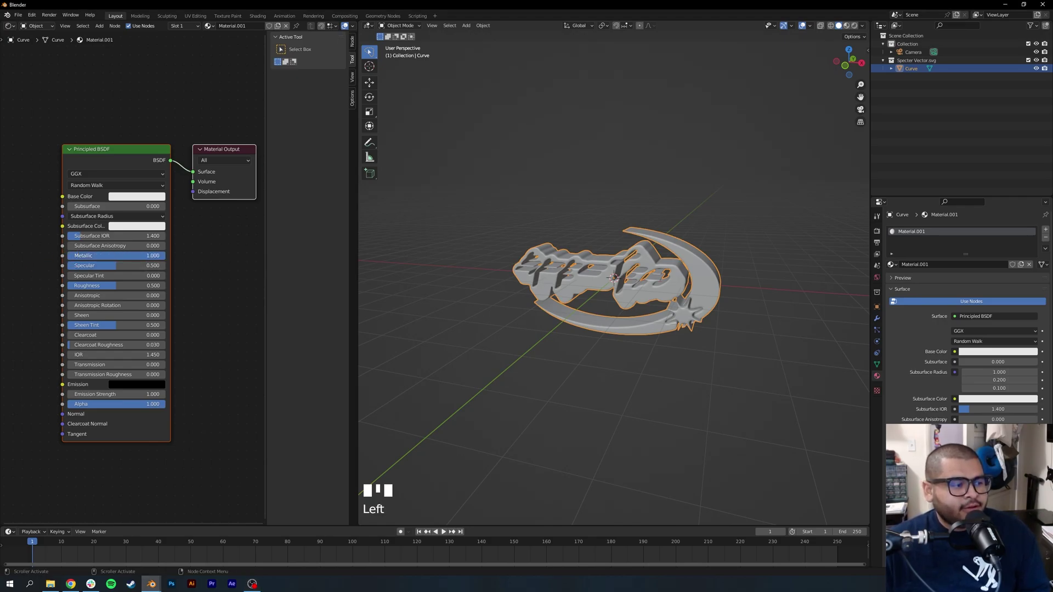
{"action": "left_click", "coordinate": [102, 286]}
{"action": "left_click_drag", "start_coordinate": [116, 286], "coordinate": [82, 286]}
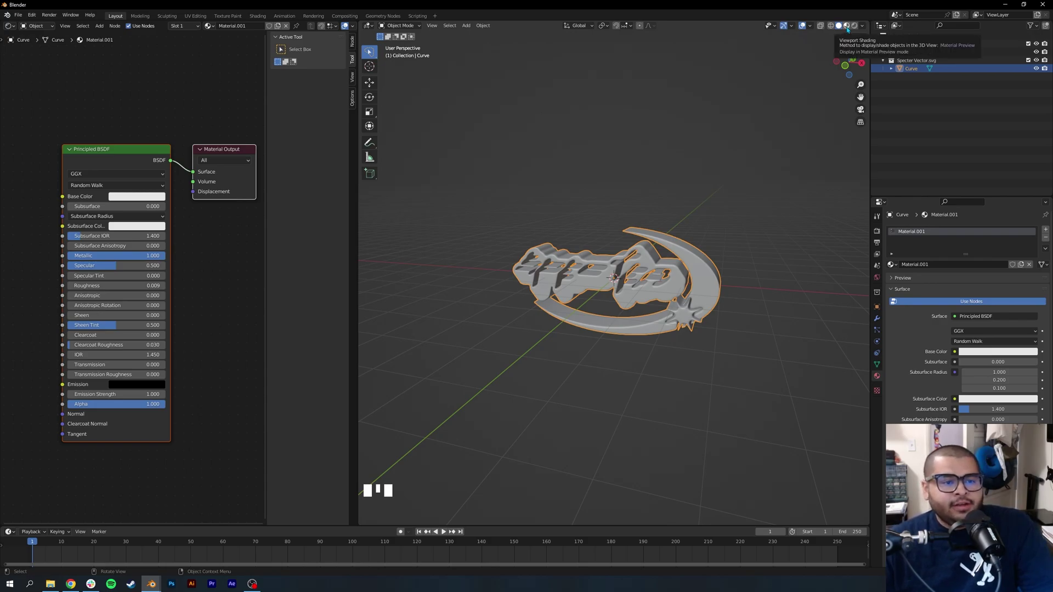
{"action": "left_click", "coordinate": [847, 26]}
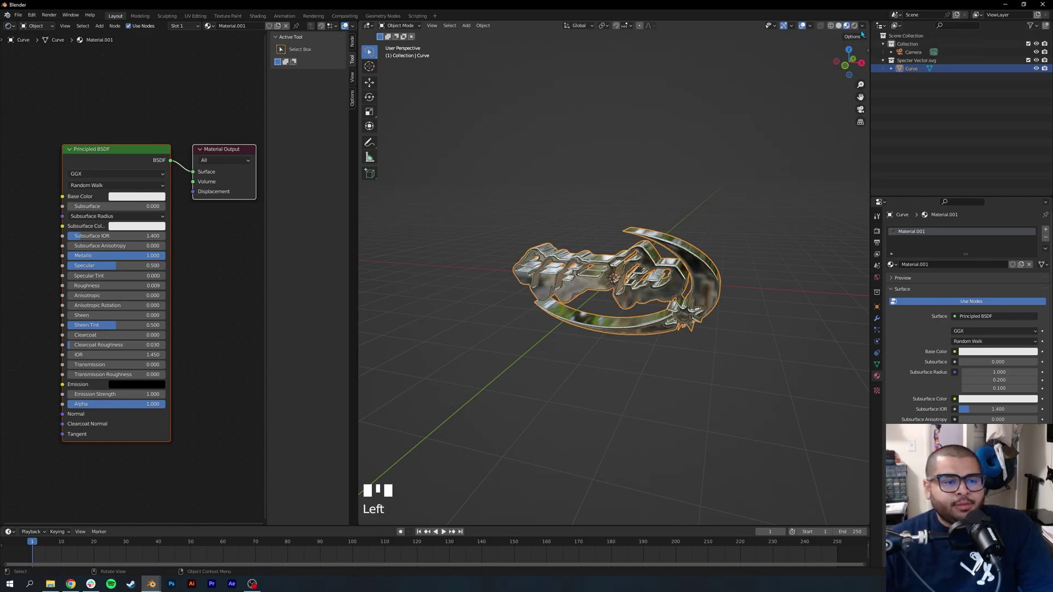
{"action": "scroll", "coordinate": [631, 341], "scroll_direction": "down", "scroll_amount": 2}
{"action": "scroll", "coordinate": [635, 360], "scroll_direction": "up", "scroll_amount": 4}
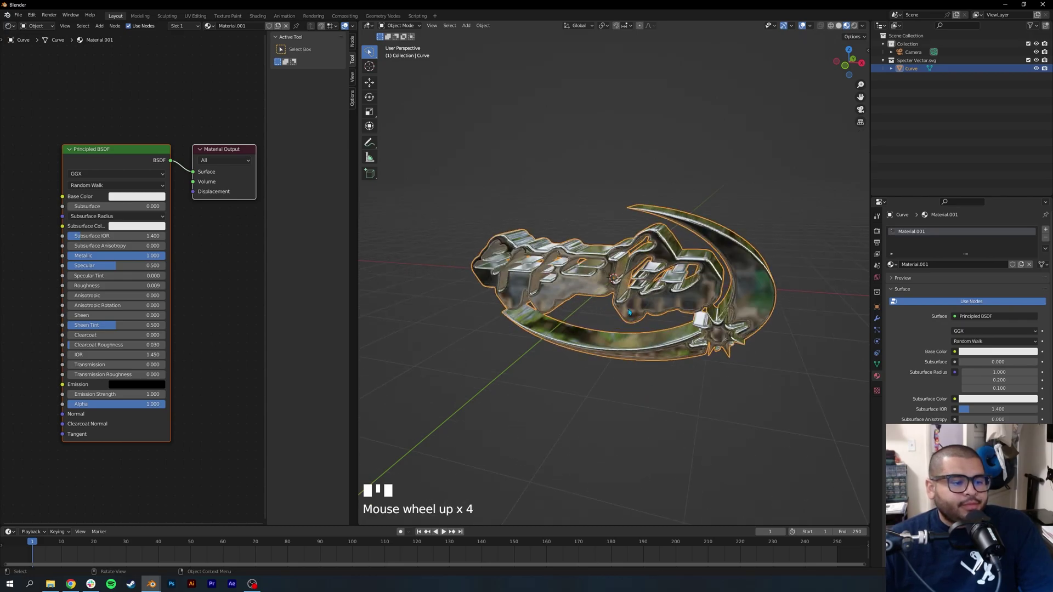
{"action": "scroll", "coordinate": [591, 346], "scroll_direction": "up", "scroll_amount": 3}
{"action": "mouse_move", "coordinate": [590, 347]}
{"action": "middle_mouse_down"}
{"action": "mouse_move", "coordinate": [614, 346]}
{"action": "mouse_move", "coordinate": [546, 373]}
{"action": "mouse_move", "coordinate": [756, 337]}
{"action": "mouse_move", "coordinate": [551, 337]}
{"action": "middle_mouse_up"}
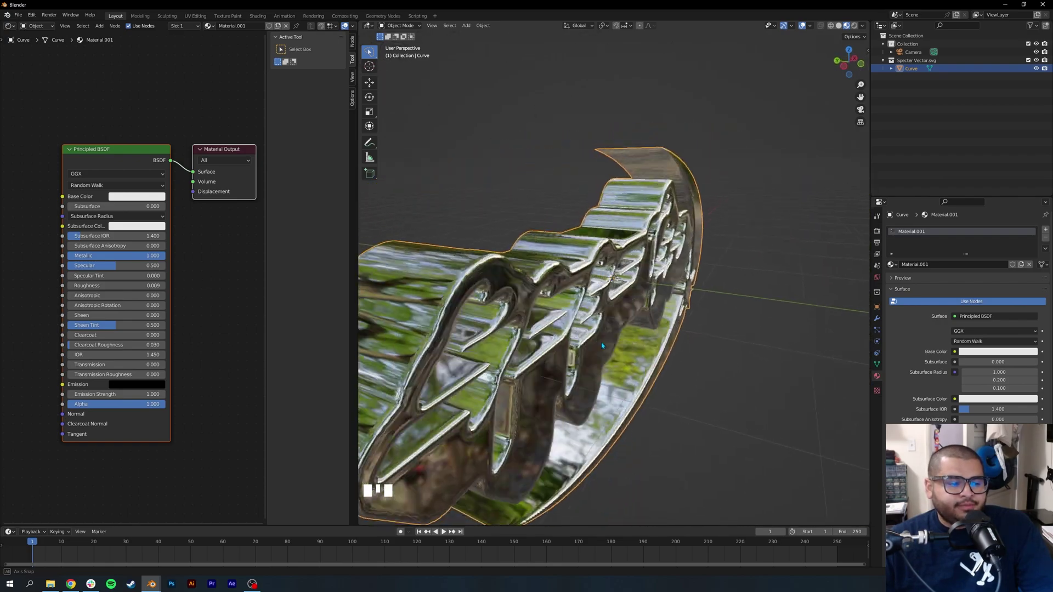
{"action": "scroll", "coordinate": [552, 337], "scroll_direction": "down", "scroll_amount": 6}
{"action": "scroll", "coordinate": [94, 255], "scroll_direction": "down", "scroll_amount": 3}
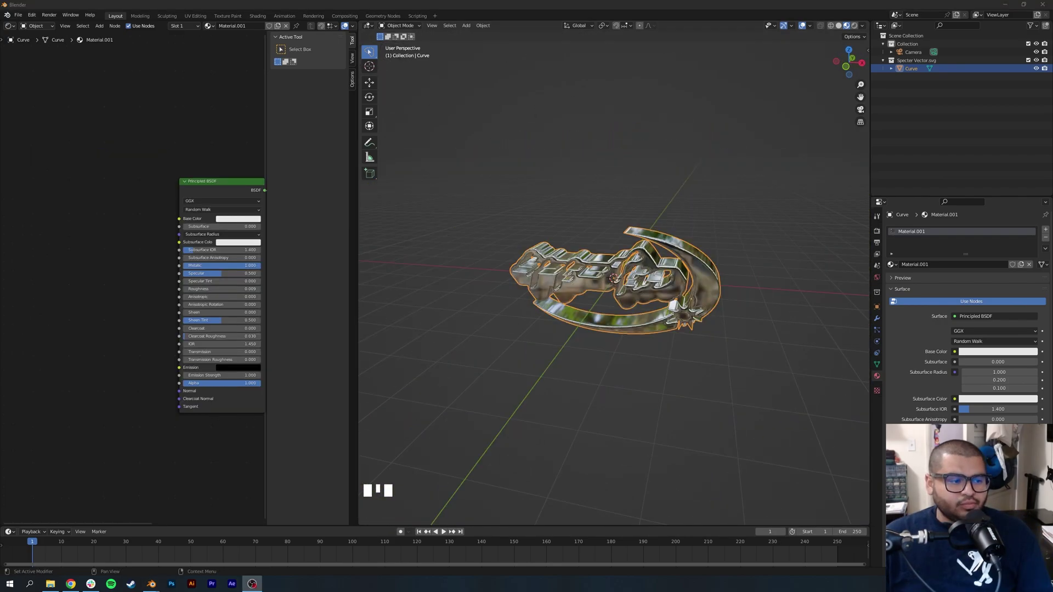
{"action": "left_click", "coordinate": [126, 177]}
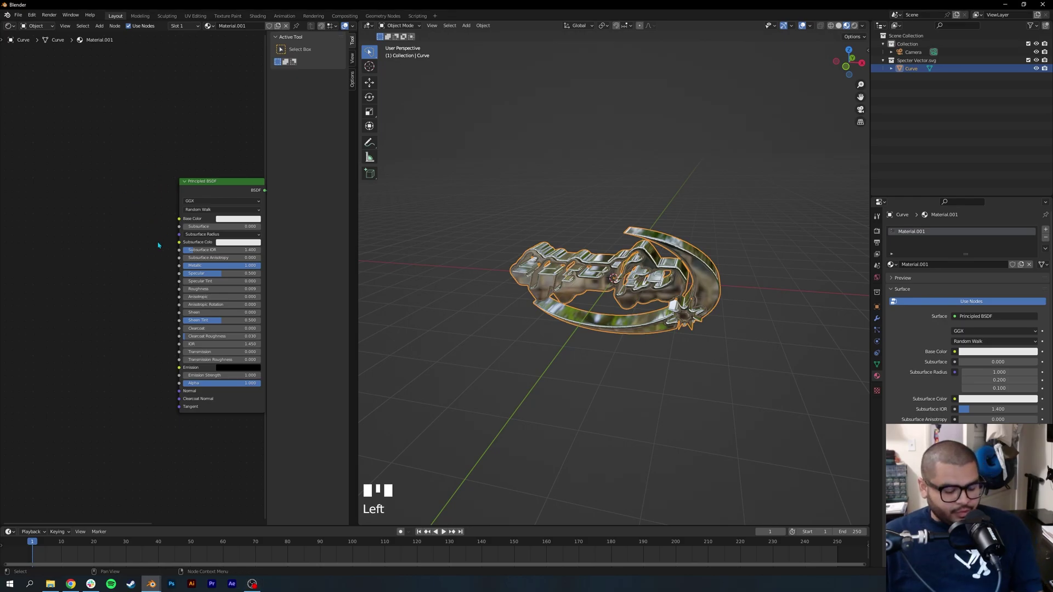
- Add a ColorRamp node and connect its Color to the shader's Roughness
{"action": "key", "text": "shift+a"}
{"action": "type", "text": "c"}
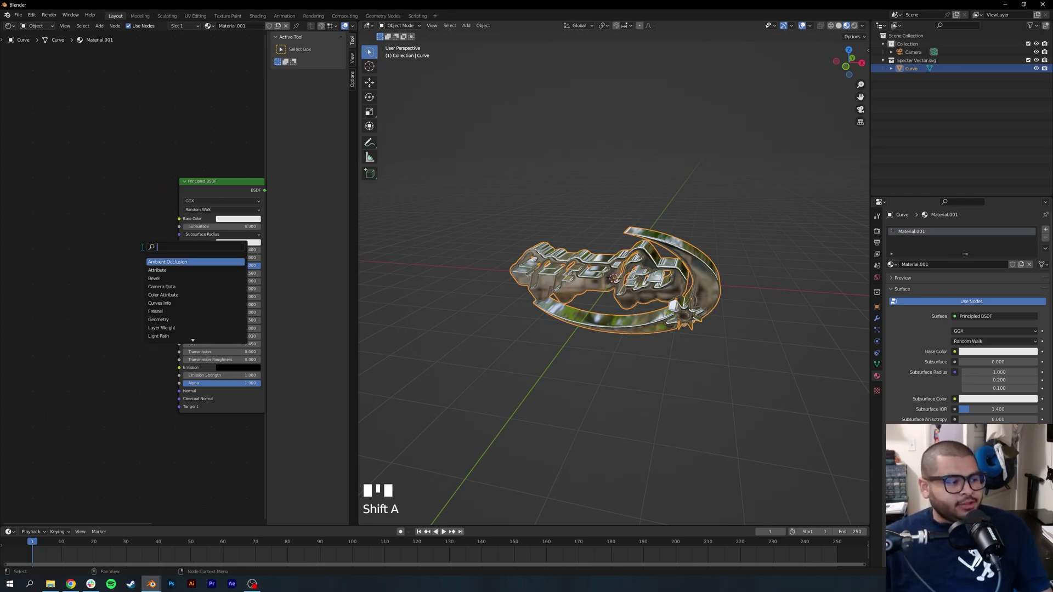
{"action": "type", "text": "olorra"}
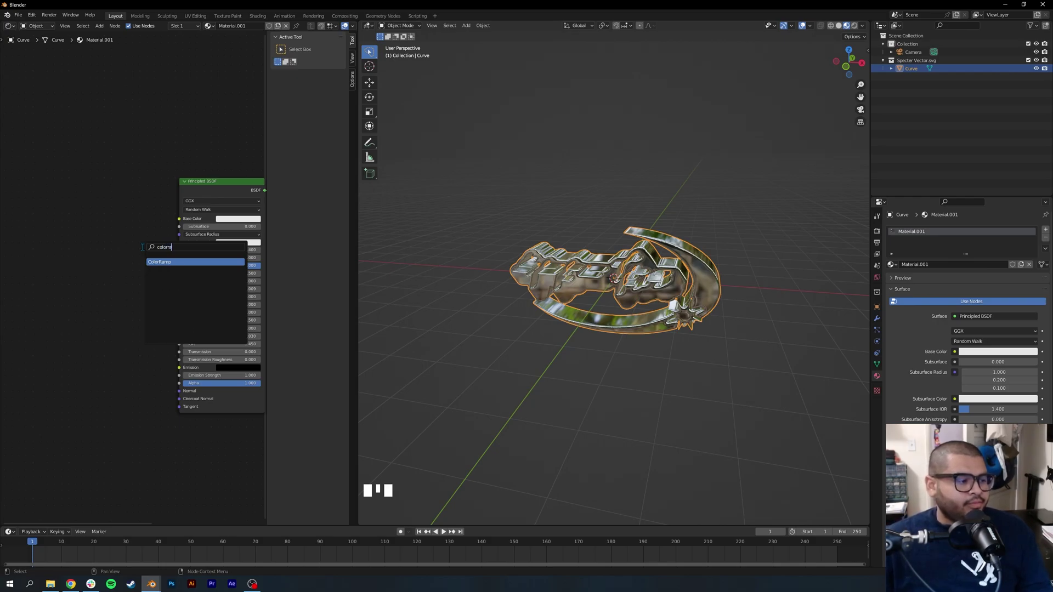
{"action": "left_click", "coordinate": [164, 262]}
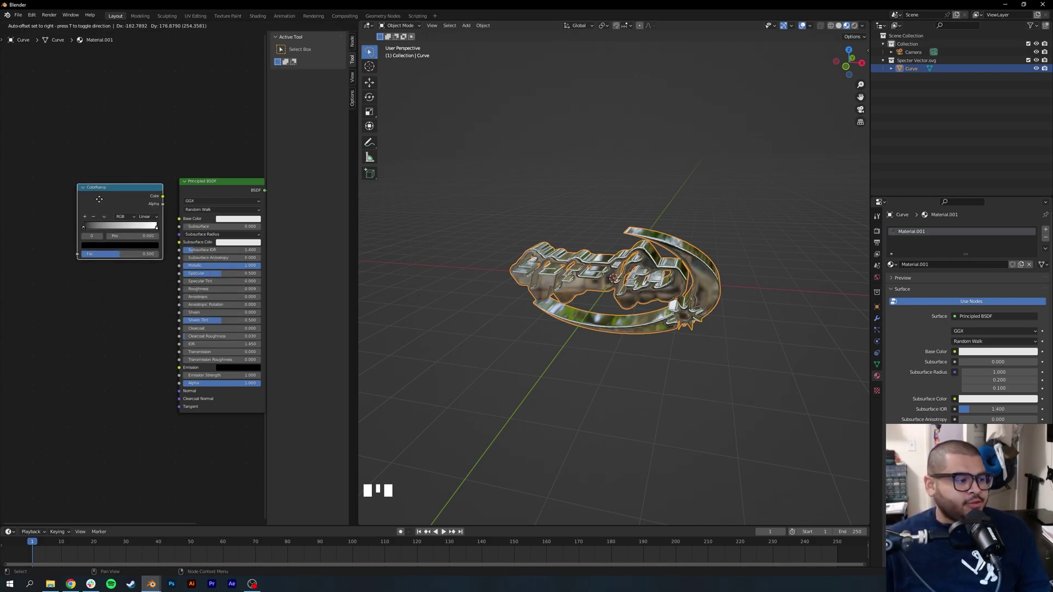
{"action": "left_click", "coordinate": [100, 199]}
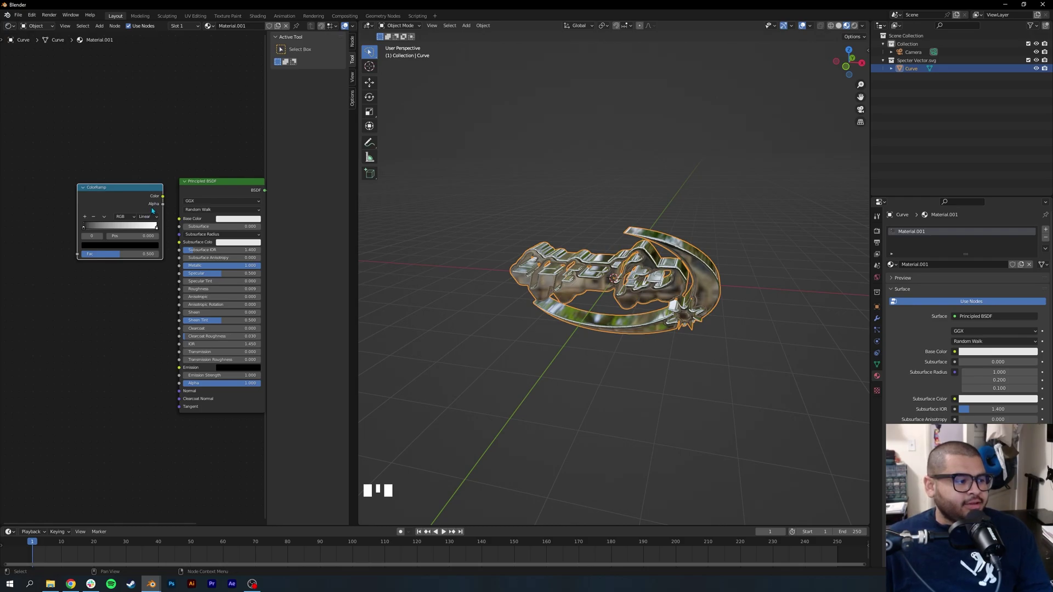
{"action": "left_click_drag", "start_coordinate": [163, 199], "coordinate": [175, 321]}
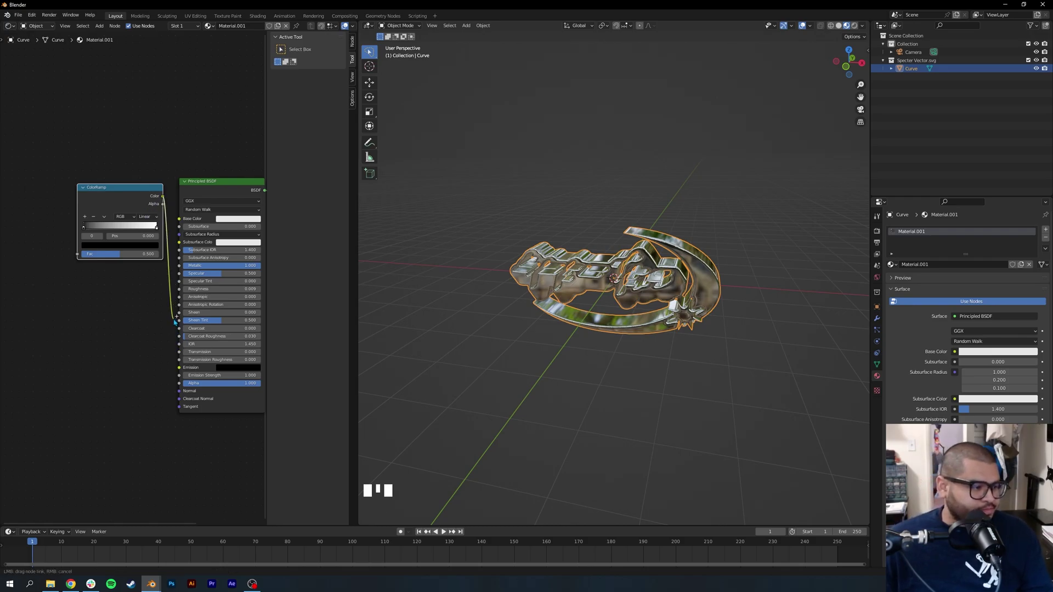
{"action": "left_click_drag", "start_coordinate": [175, 321], "coordinate": [179, 289]}
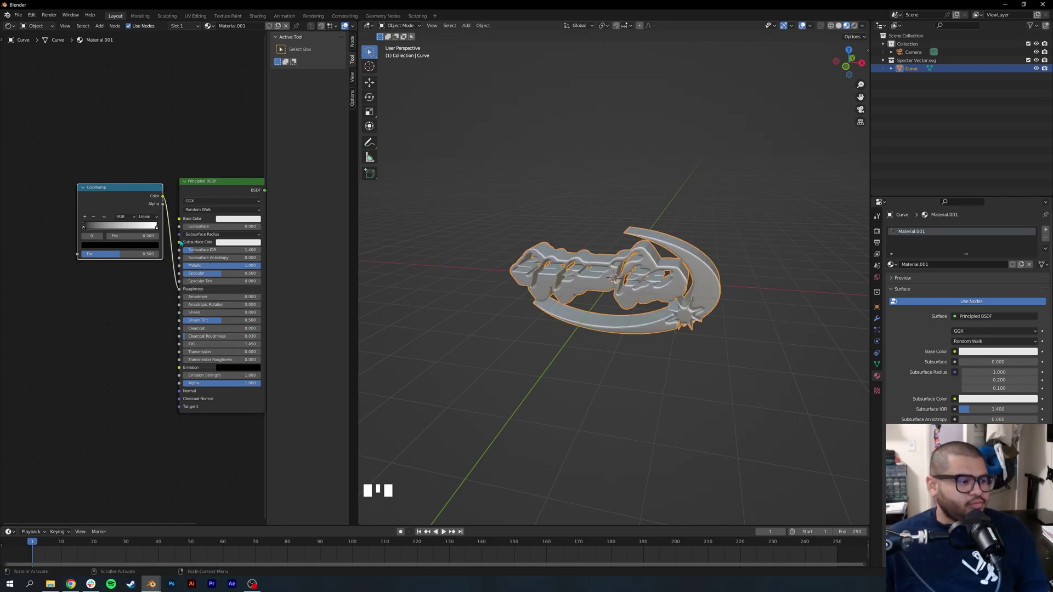
- Add a Noise Texture and feed its Fac into the ColorRamp Fac
{"action": "key", "text": "shift+a"}
{"action": "left_click", "coordinate": [33, 233]}
{"action": "type", "text": "noise"}
{"action": "left_click", "coordinate": [52, 257]}
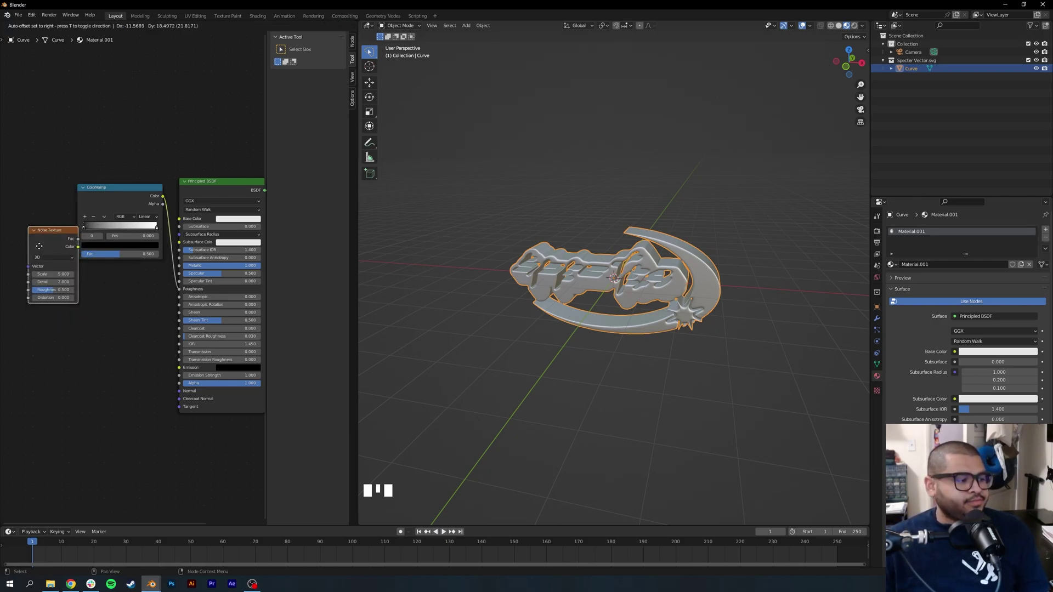
{"action": "left_click", "coordinate": [22, 206]}
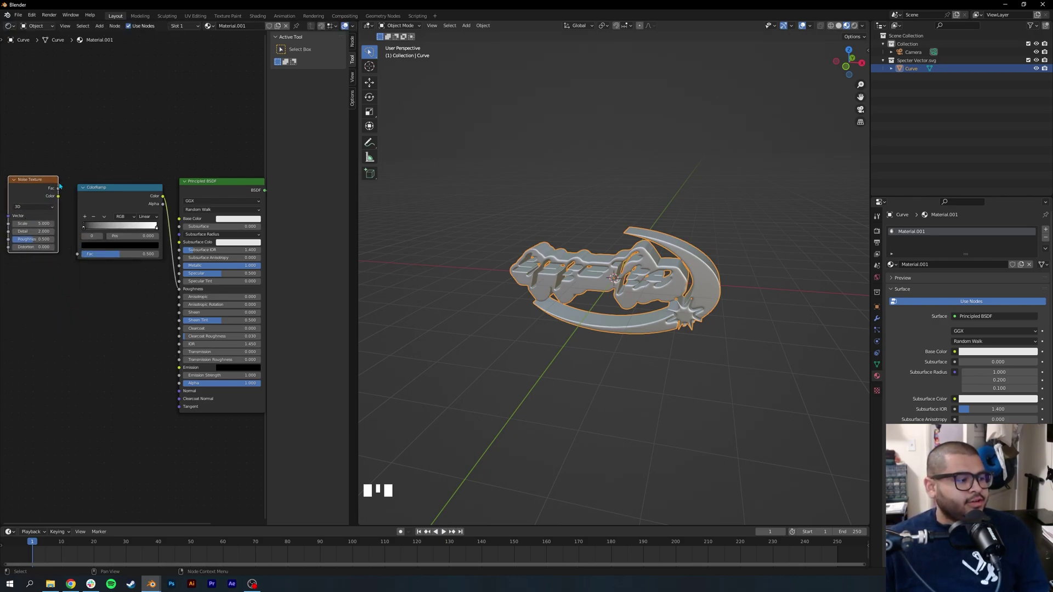
{"action": "left_click_drag", "start_coordinate": [58, 188], "coordinate": [77, 254]}
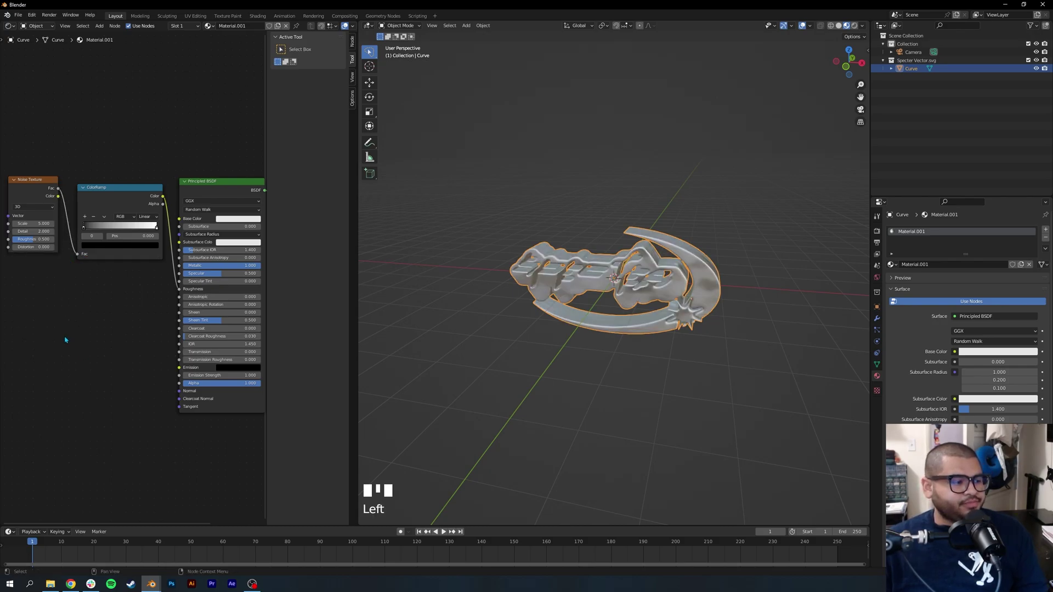
{"action": "scroll", "coordinate": [65, 333], "scroll_direction": "down", "scroll_amount": 3}
- Connect a Mapping node into the Noise Vector, then search for Texture Coordinate
{"action": "key", "text": "shift+a"}
{"action": "type", "text": "mappin"}
{"action": "key", "text": "Return"}
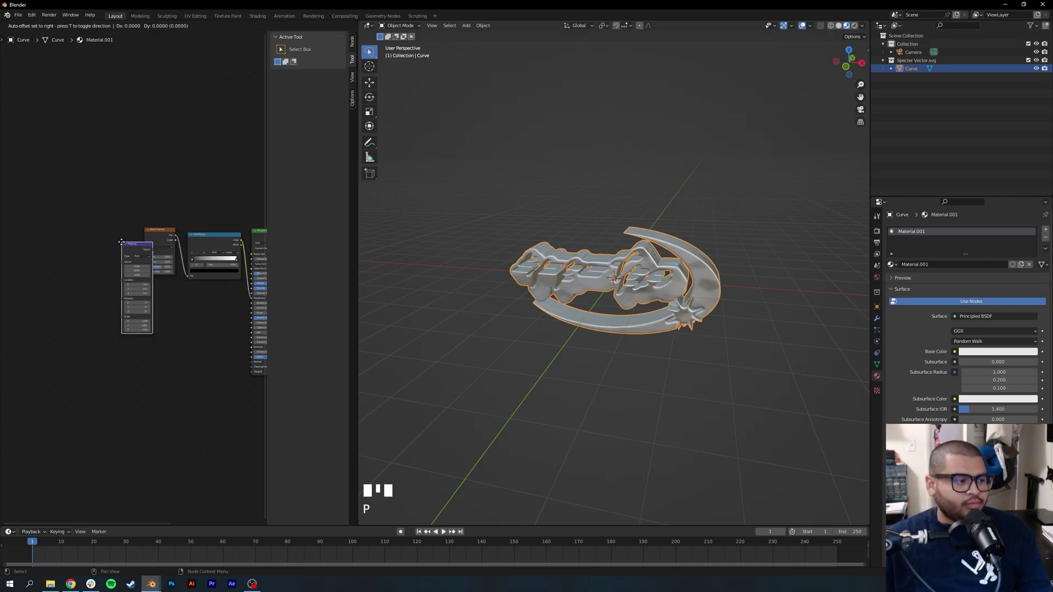
{"action": "left_click", "coordinate": [98, 224]}
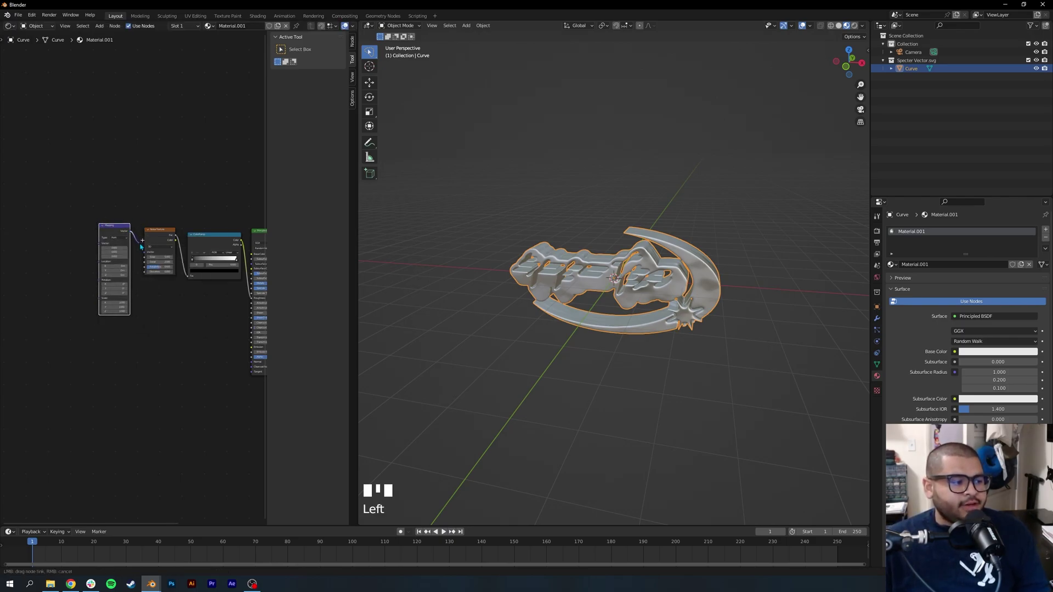
{"action": "left_click_drag", "start_coordinate": [143, 256], "coordinate": [143, 256]}
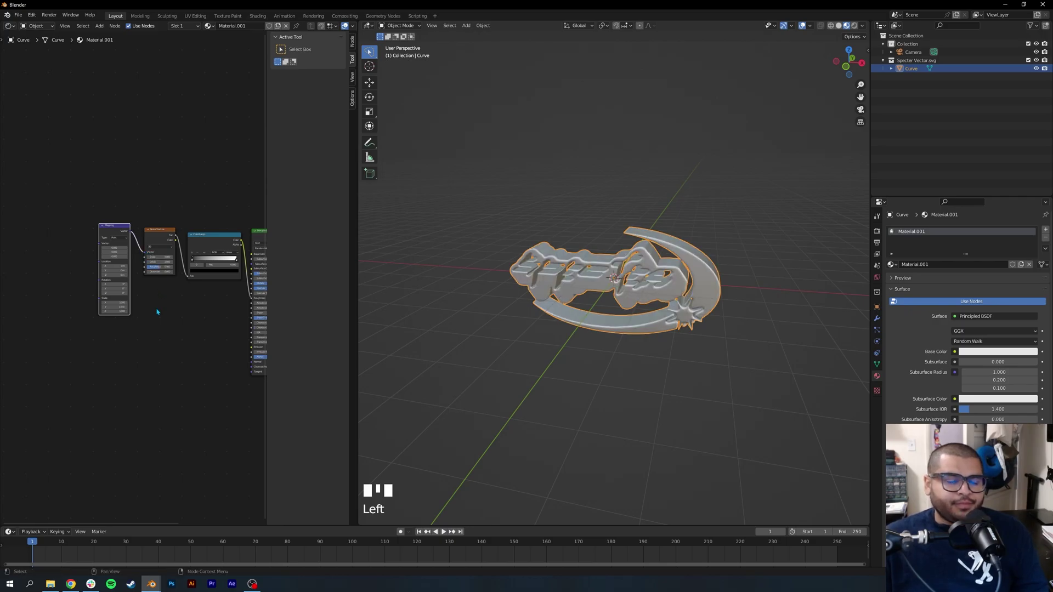
{"action": "scroll", "coordinate": [158, 244], "scroll_direction": "down", "scroll_amount": 2}
{"action": "left_click", "coordinate": [79, 280]}
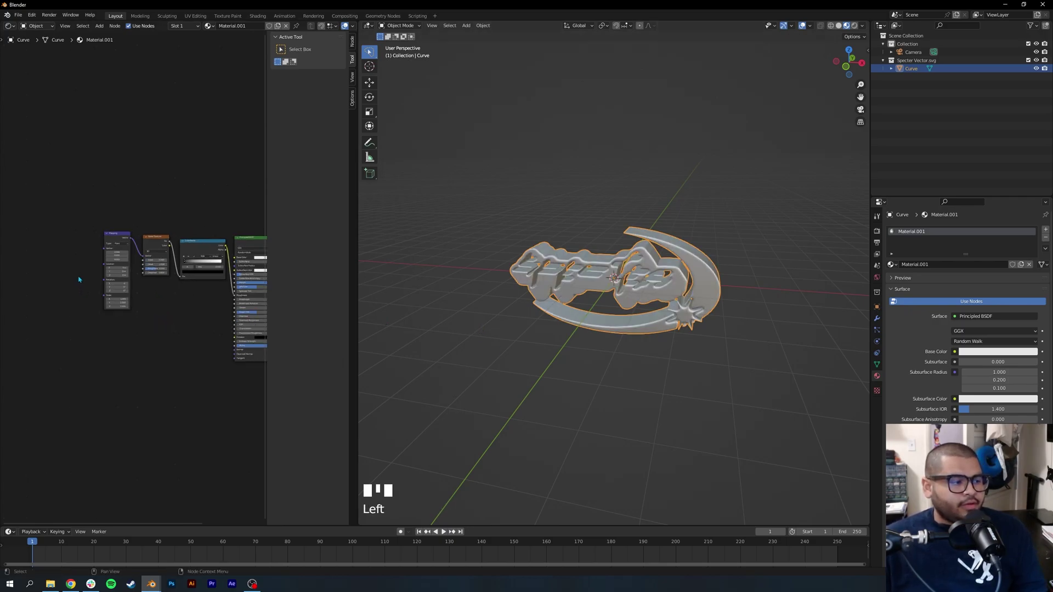
{"action": "key", "text": "shift+a"}
{"action": "type", "text": "textu"}
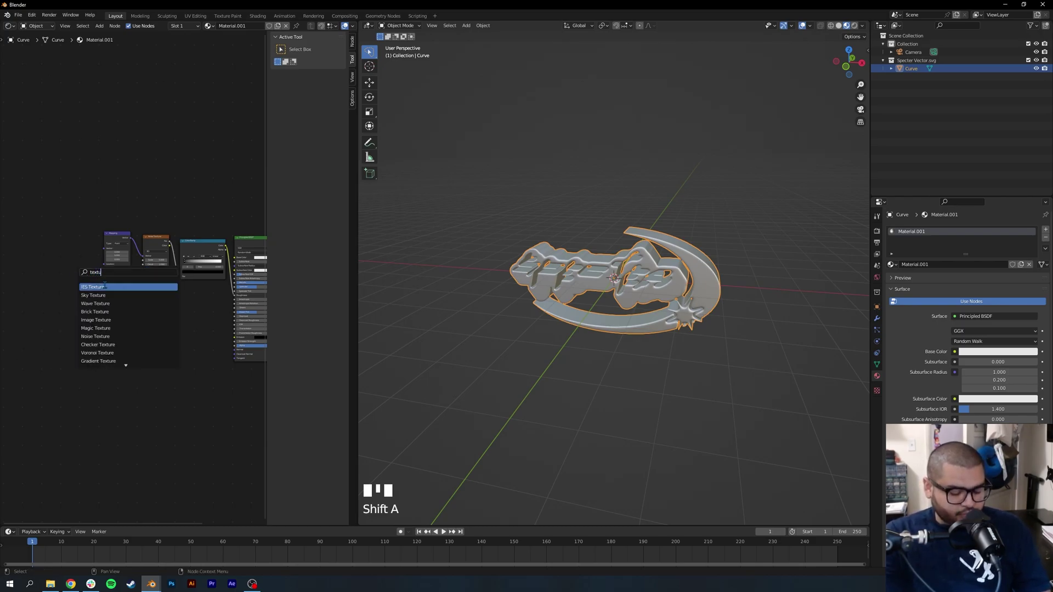
{"action": "type", "text": "re co"}
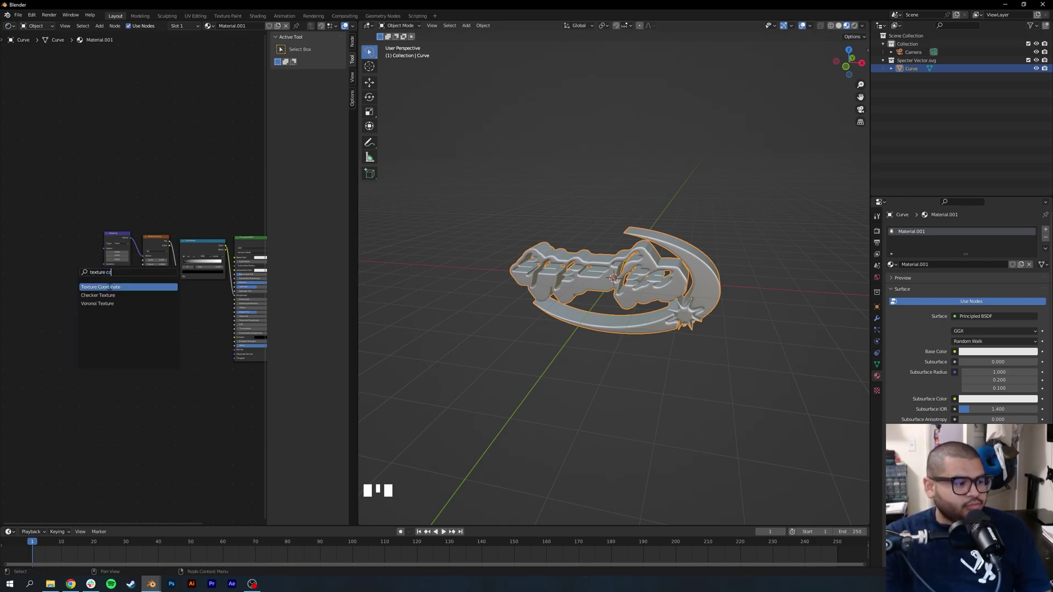
- Place a Texture Coordinate node and link its Generated output into the Mapping Vector
{"action": "left_click", "coordinate": [131, 287]}
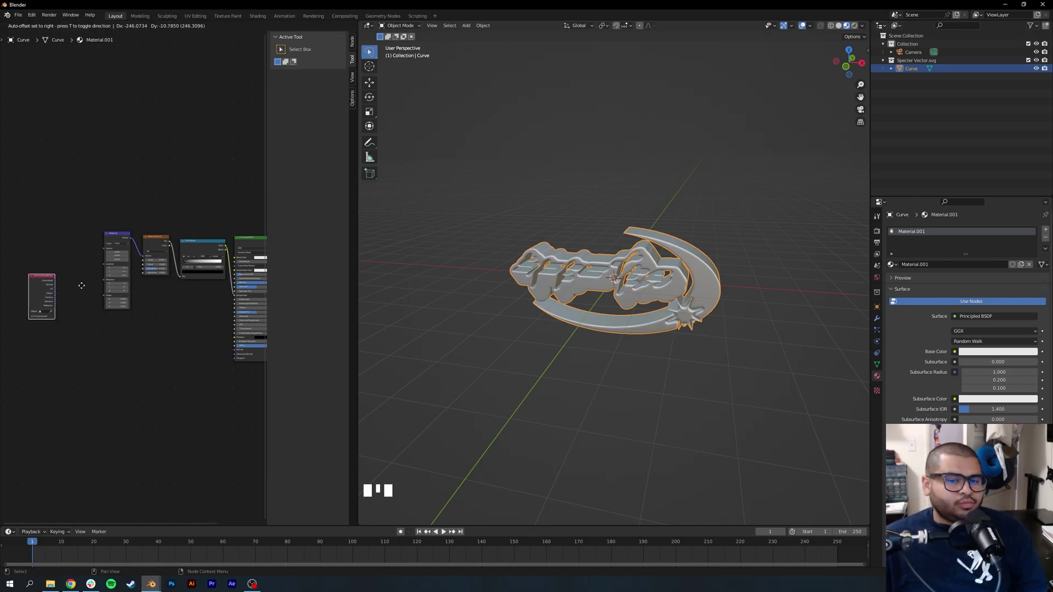
{"action": "left_click", "coordinate": [118, 240]}
{"action": "scroll", "coordinate": [136, 277], "scroll_direction": "up", "scroll_amount": 4}
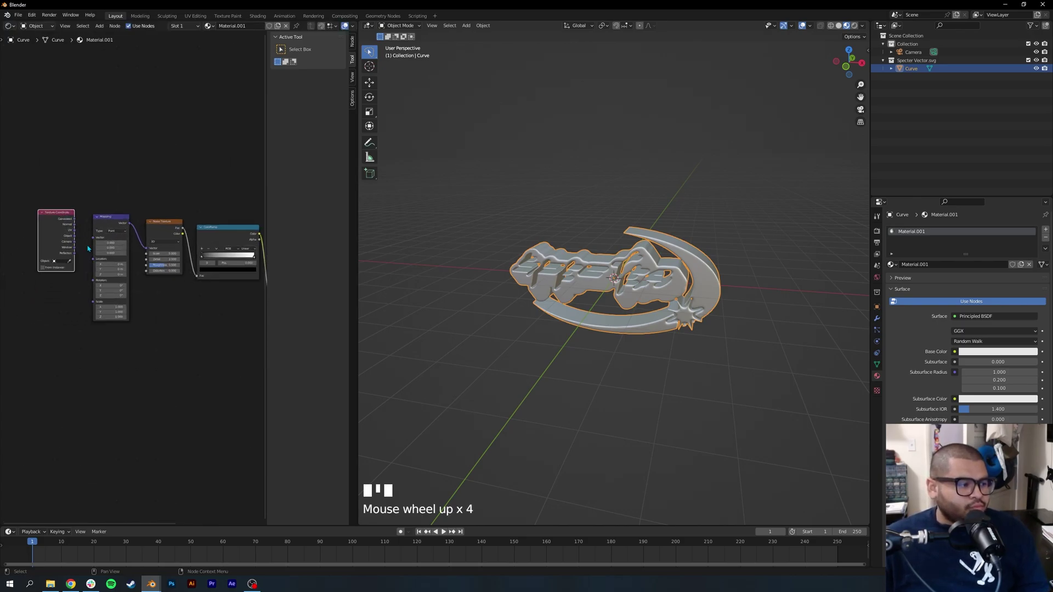
{"action": "scroll", "coordinate": [136, 277], "scroll_direction": "up", "scroll_amount": 10}
{"action": "scroll", "coordinate": [135, 277], "scroll_direction": "up", "scroll_amount": 4}
{"action": "mouse_move", "coordinate": [147, 276]}
{"action": "middle_mouse_down"}
{"action": "mouse_move", "coordinate": [32, 338]}
{"action": "mouse_move", "coordinate": [58, 360]}
{"action": "middle_mouse_up"}
{"action": "left_click_drag", "start_coordinate": [132, 187], "coordinate": [188, 242]}
{"action": "scroll", "coordinate": [151, 383], "scroll_direction": "down", "scroll_amount": 4}
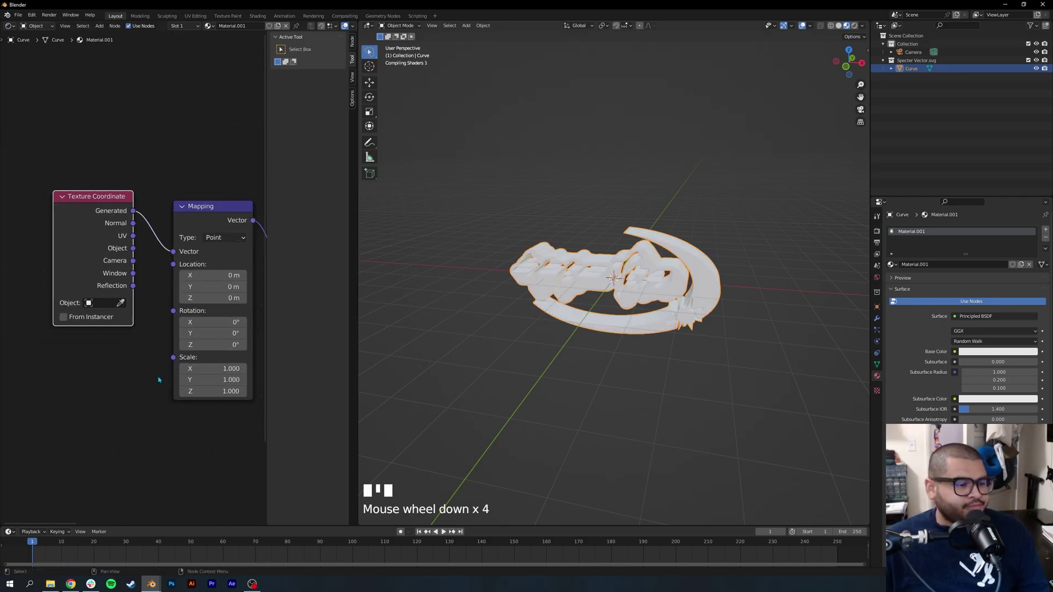
{"action": "scroll", "coordinate": [147, 385], "scroll_direction": "down", "scroll_amount": 9}
{"action": "scroll", "coordinate": [147, 385], "scroll_direction": "down", "scroll_amount": 5}
{"action": "mouse_move", "coordinate": [214, 359]}
{"action": "middle_mouse_down"}
{"action": "mouse_move", "coordinate": [129, 357]}
{"action": "mouse_move", "coordinate": [125, 347]}
{"action": "mouse_move", "coordinate": [158, 375]}
{"action": "middle_mouse_up"}
{"action": "scroll", "coordinate": [125, 347], "scroll_direction": "up", "scroll_amount": 5}
{"action": "scroll", "coordinate": [125, 347], "scroll_direction": "up", "scroll_amount": 8}
- Set the Noise Texture's Detail to 20 and Scale to 24
{"action": "left_click", "coordinate": [113, 280]}
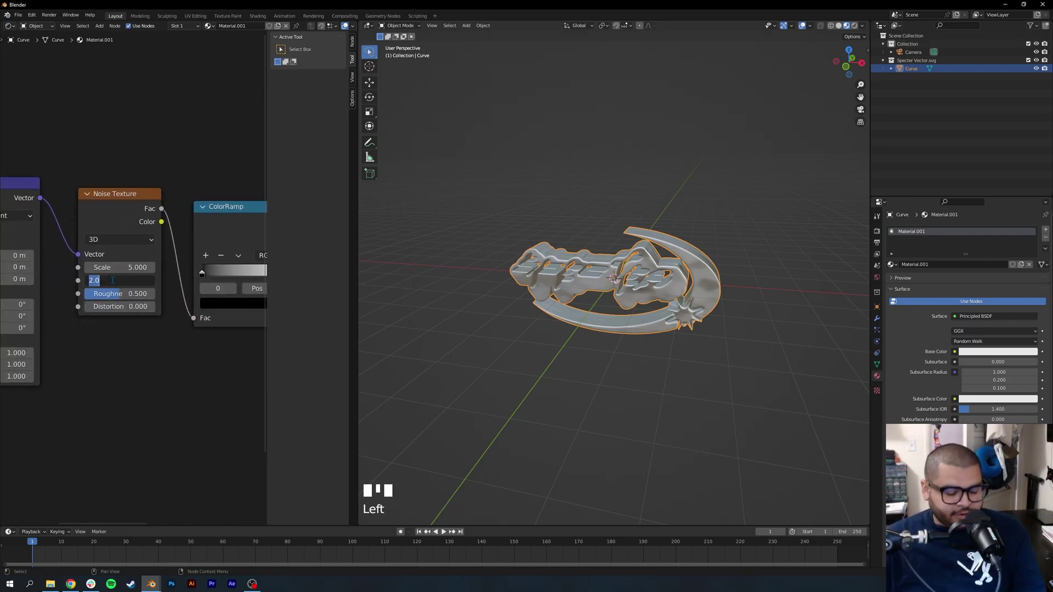
{"action": "type", "text": "20"}
{"action": "key", "text": "Return"}
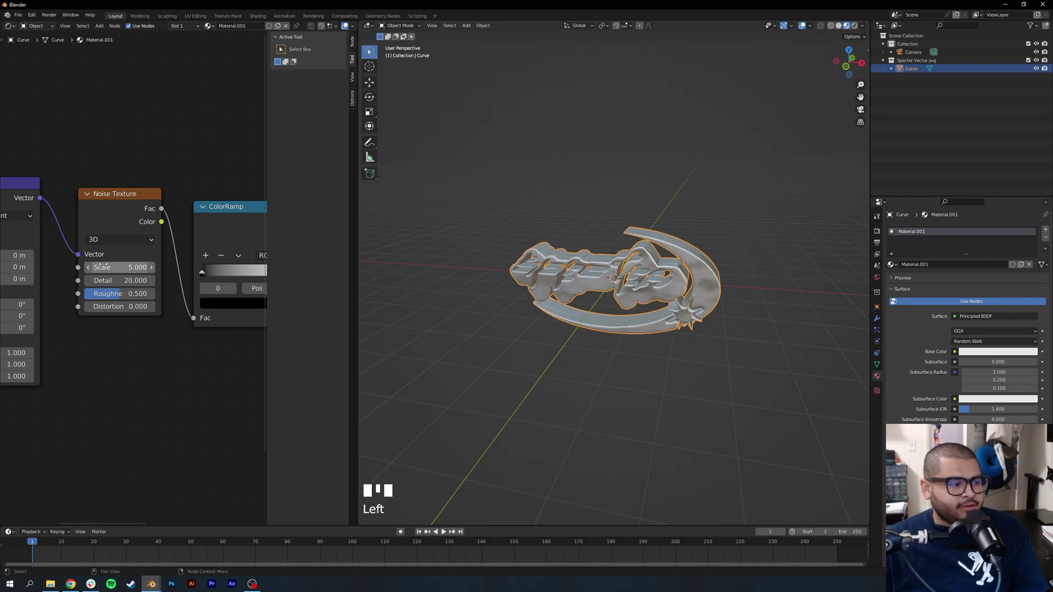
{"action": "double_click", "coordinate": [102, 266]}
{"action": "type", "text": "4"}
{"action": "key", "text": "Return"}
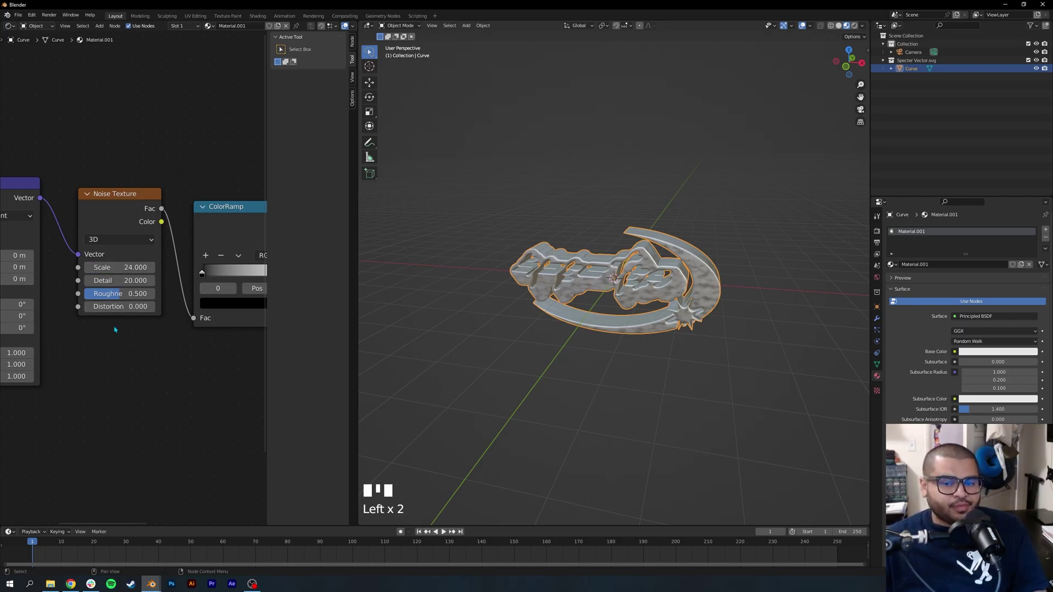
- Slide the ColorRamp's black stop right to about 0.677, checking the logo from several angles
{"action": "middle_click_drag", "start_coordinate": [141, 377], "coordinate": [20, 368]}
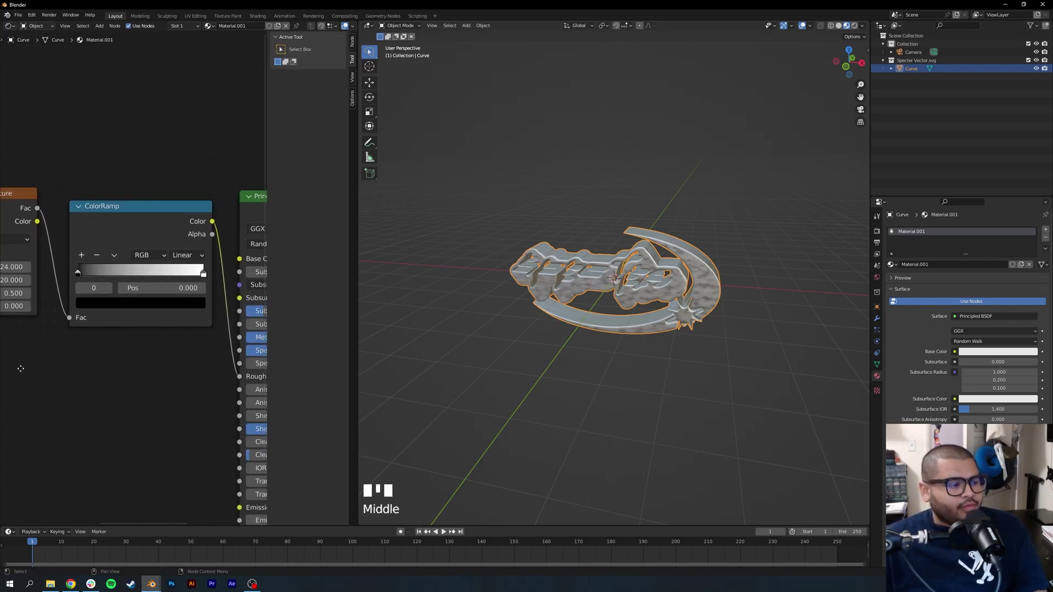
{"action": "scroll", "coordinate": [172, 375], "scroll_direction": "down", "scroll_amount": 3}
{"action": "middle_click_drag", "start_coordinate": [172, 372], "coordinate": [155, 376]}
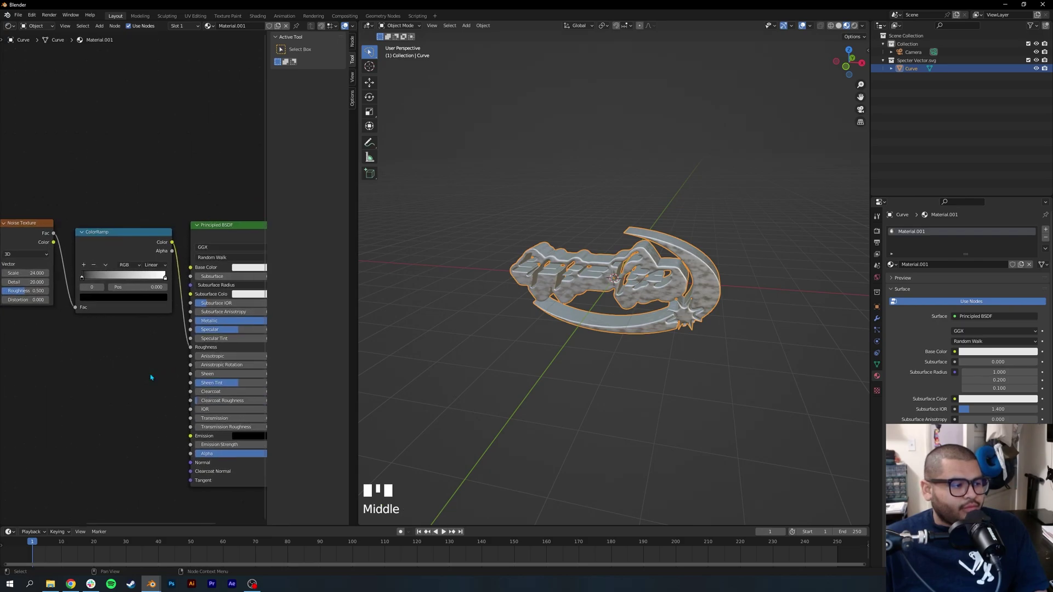
{"action": "left_click", "coordinate": [141, 226]}
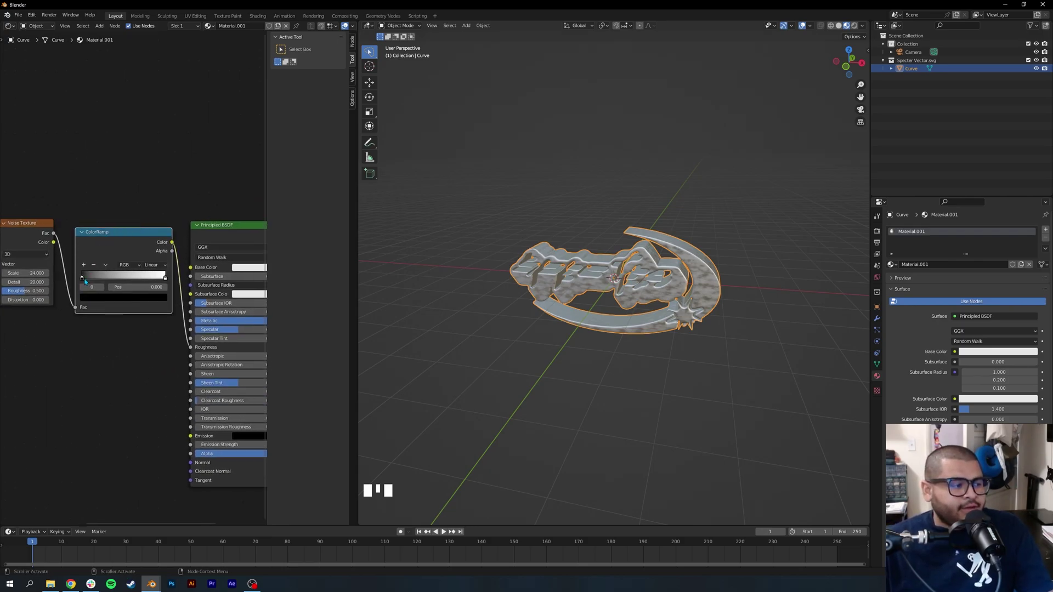
{"action": "left_click_drag", "start_coordinate": [83, 278], "coordinate": [149, 279]}
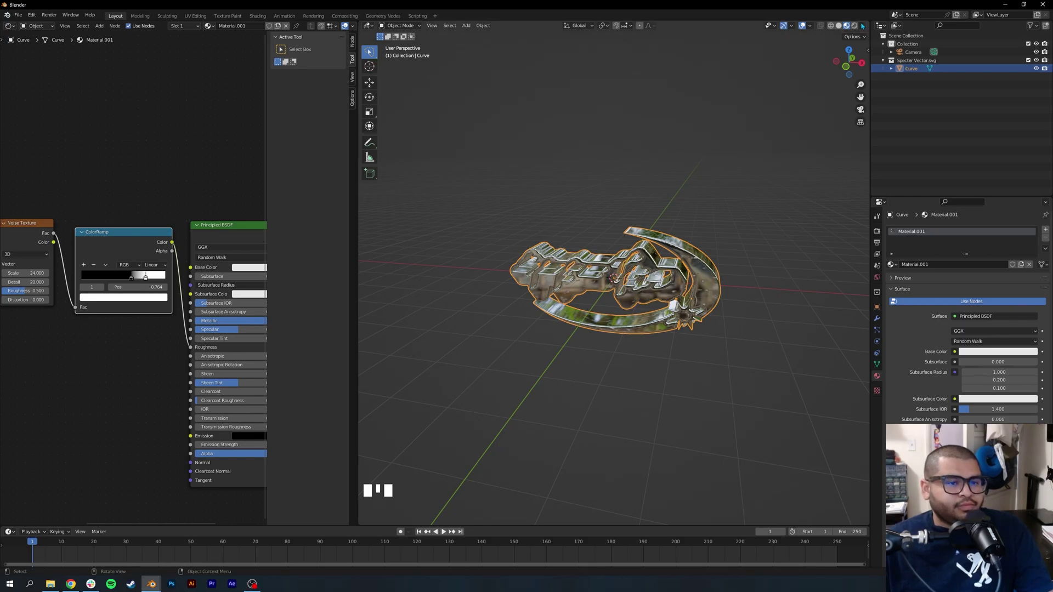
{"action": "scroll", "coordinate": [735, 312], "scroll_direction": "up", "scroll_amount": 4}
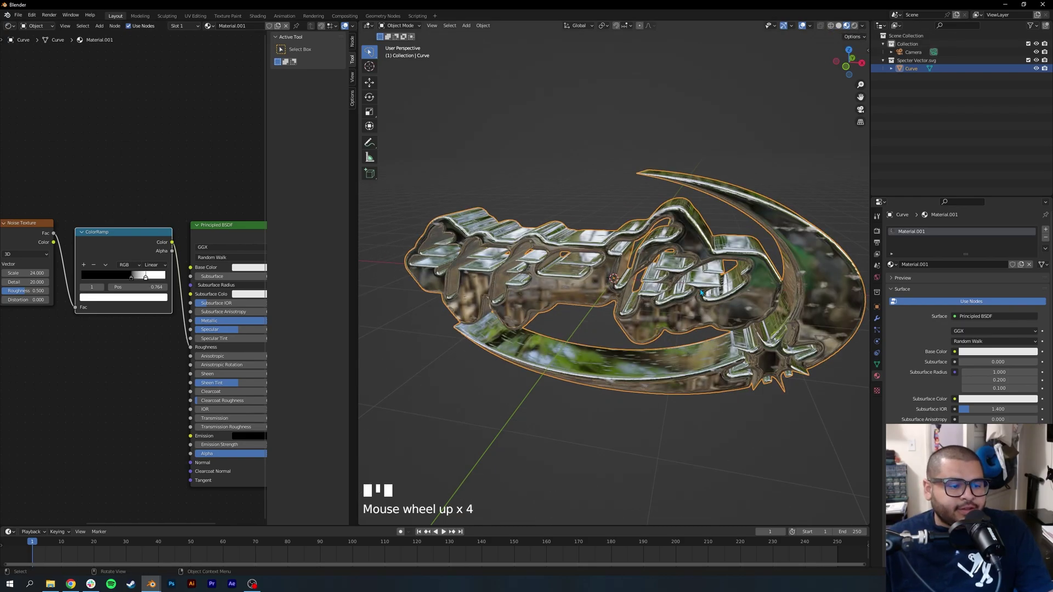
{"action": "scroll", "coordinate": [736, 313], "scroll_direction": "down", "scroll_amount": 1}
{"action": "scroll", "coordinate": [736, 312], "scroll_direction": "down", "scroll_amount": 1}
{"action": "middle_click_drag", "start_coordinate": [777, 308], "coordinate": [720, 304]}
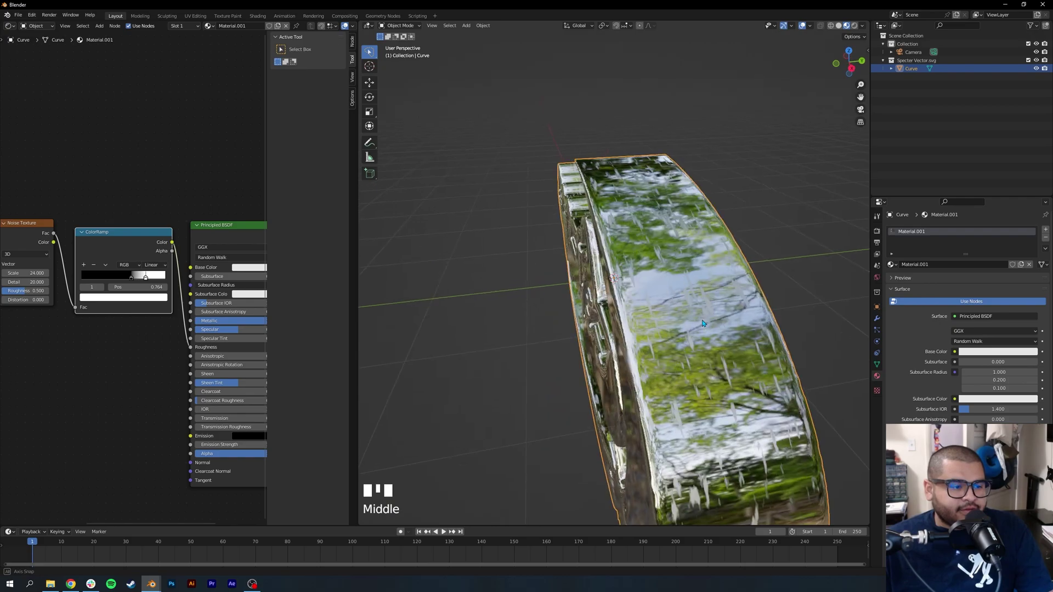
{"action": "scroll", "coordinate": [721, 304], "scroll_direction": "up", "scroll_amount": 2}
{"action": "scroll", "coordinate": [713, 312], "scroll_direction": "down", "scroll_amount": 1}
{"action": "scroll", "coordinate": [694, 338], "scroll_direction": "down", "scroll_amount": 2}
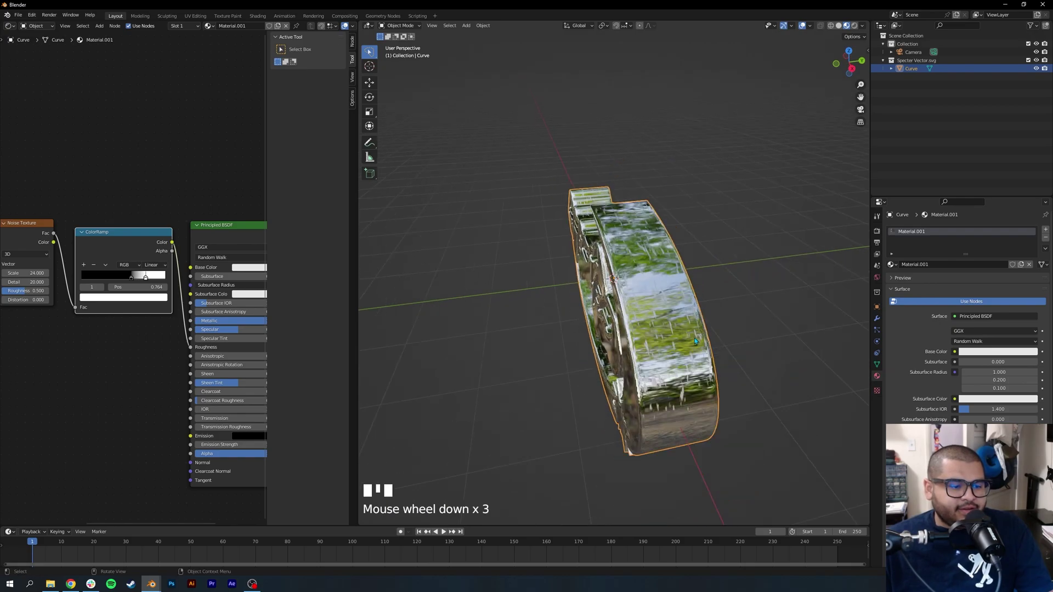
{"action": "mouse_move", "coordinate": [694, 338]}
{"action": "middle_mouse_down"}
{"action": "mouse_move", "coordinate": [709, 333]}
{"action": "mouse_move", "coordinate": [384, 329]}
{"action": "middle_mouse_up"}
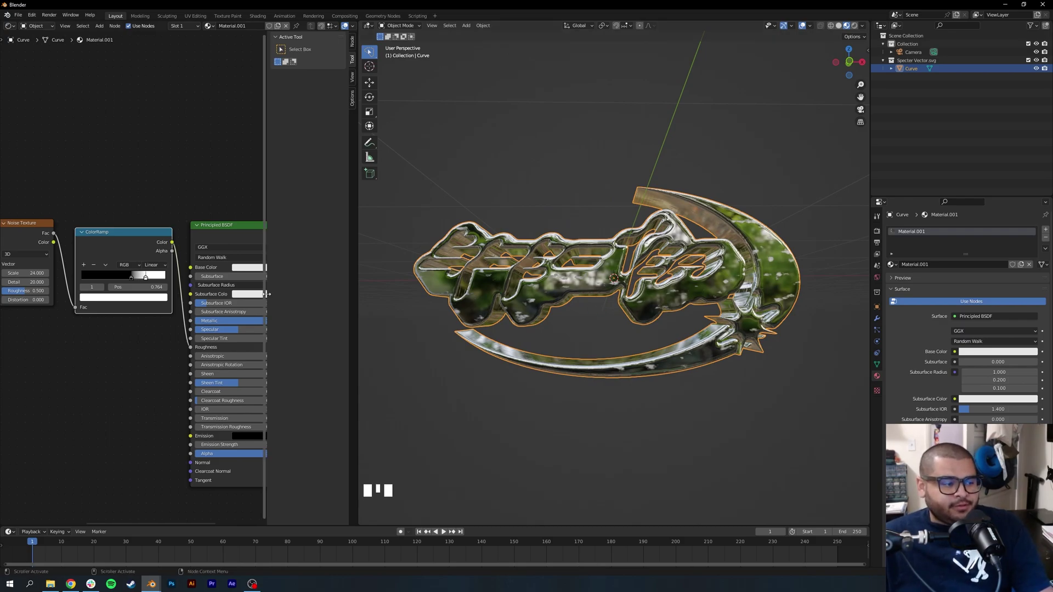
{"action": "left_click_drag", "start_coordinate": [131, 281], "coordinate": [138, 279]}
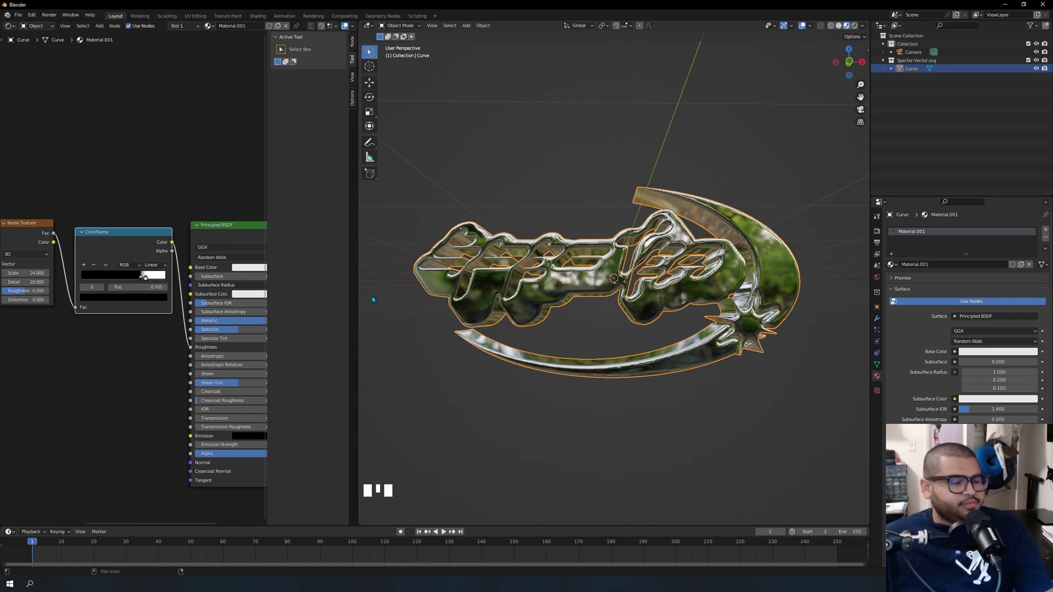
- Push the ColorRamp's white stop to the far end at 1.000
{"action": "middle_click_drag", "start_coordinate": [733, 267], "coordinate": [611, 348]}
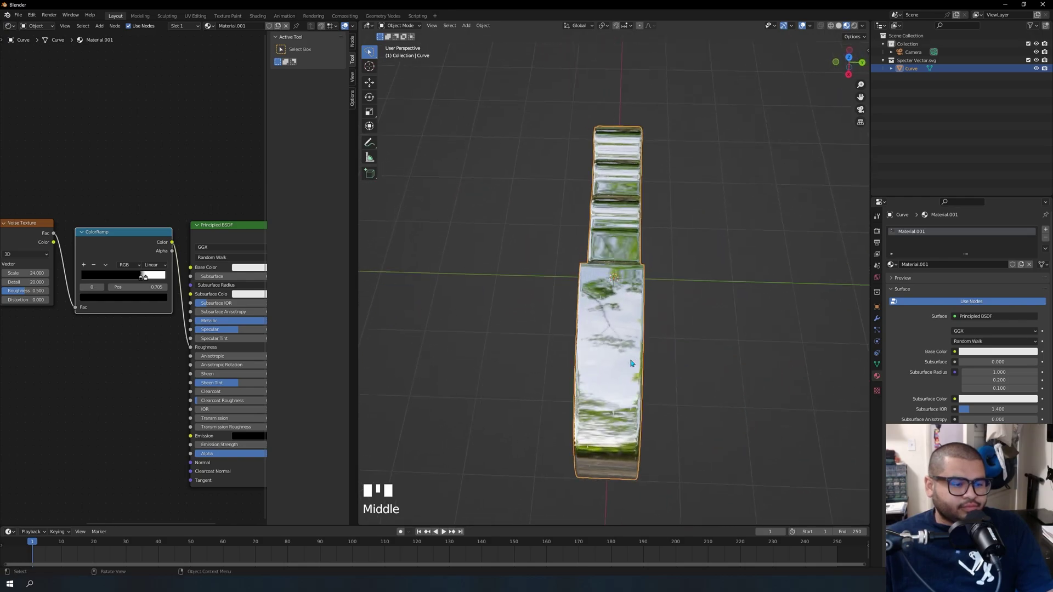
{"action": "scroll", "coordinate": [611, 348], "scroll_direction": "up", "scroll_amount": 3}
{"action": "scroll", "coordinate": [611, 347], "scroll_direction": "up", "scroll_amount": 2}
{"action": "scroll", "coordinate": [611, 348], "scroll_direction": "down", "scroll_amount": 5}
{"action": "middle_click_drag", "start_coordinate": [610, 348], "coordinate": [672, 321]}
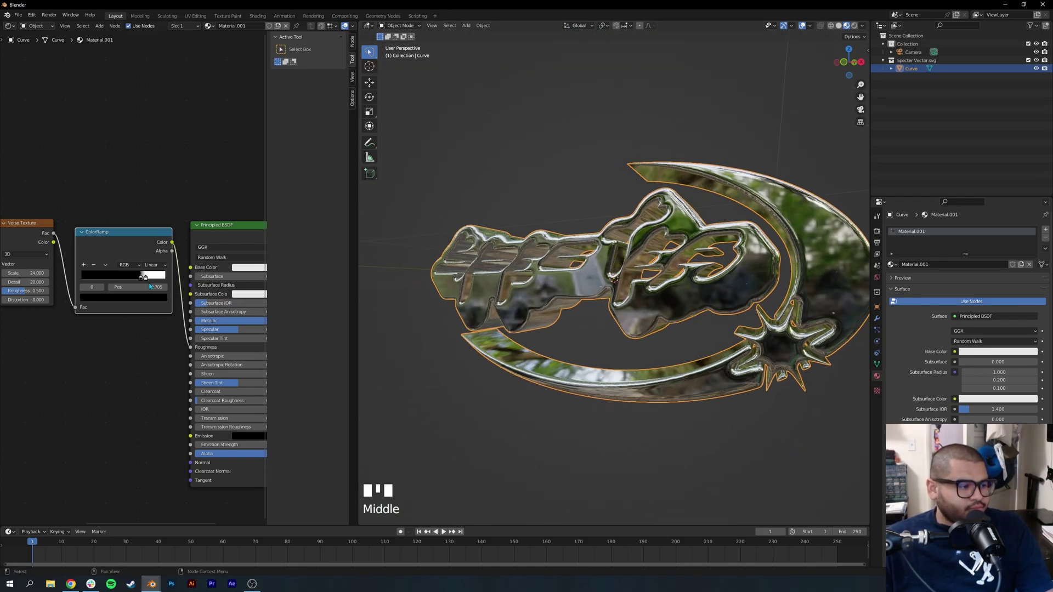
{"action": "left_click_drag", "start_coordinate": [147, 281], "coordinate": [167, 279]}
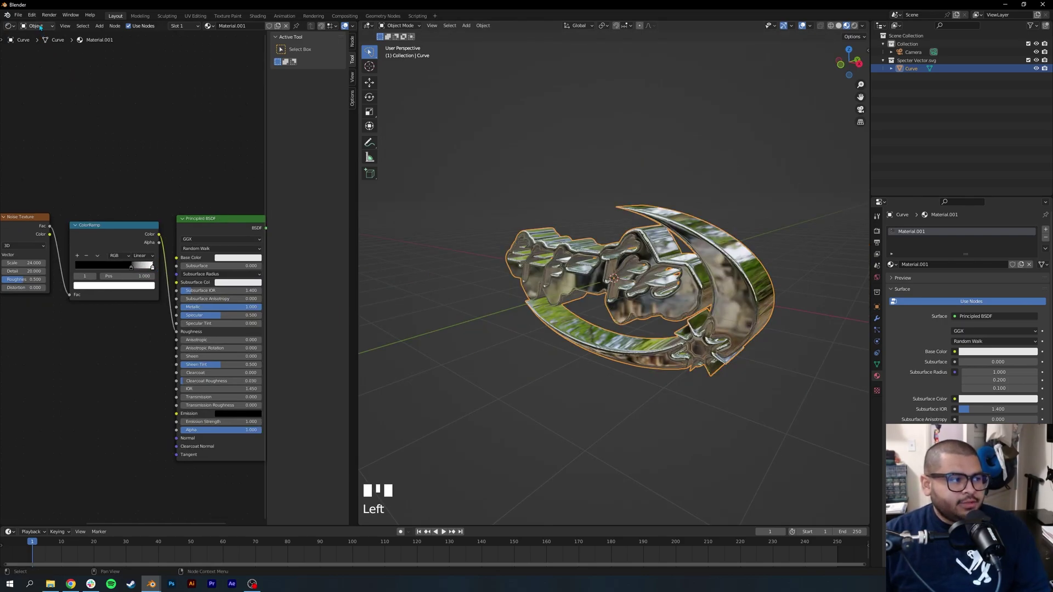
- Switch the Shader Editor to World and add an Environment Texture left of Background
{"action": "left_click", "coordinate": [40, 27]}
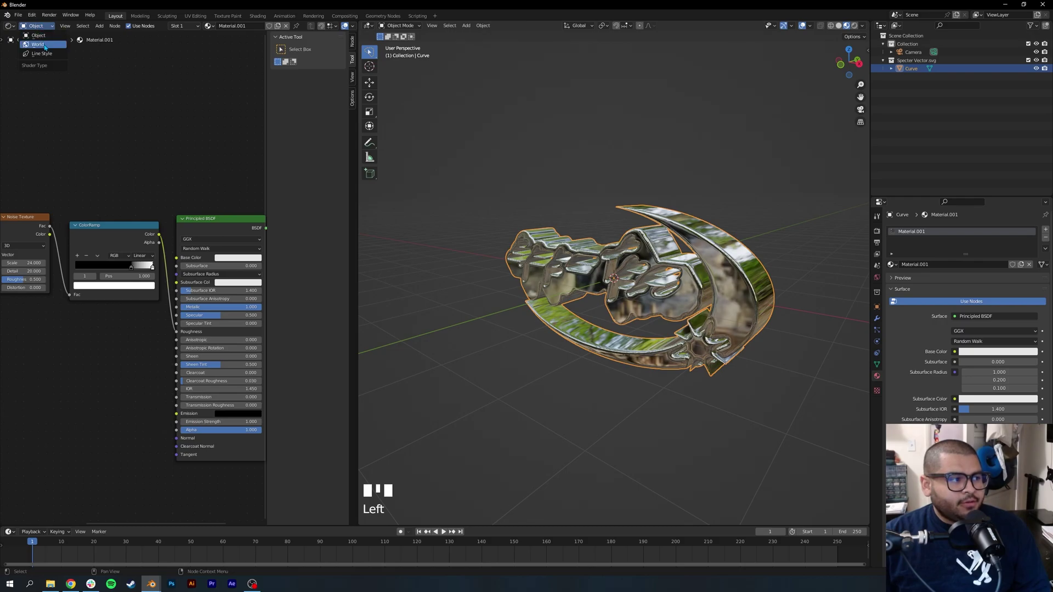
{"action": "left_click", "coordinate": [44, 44]}
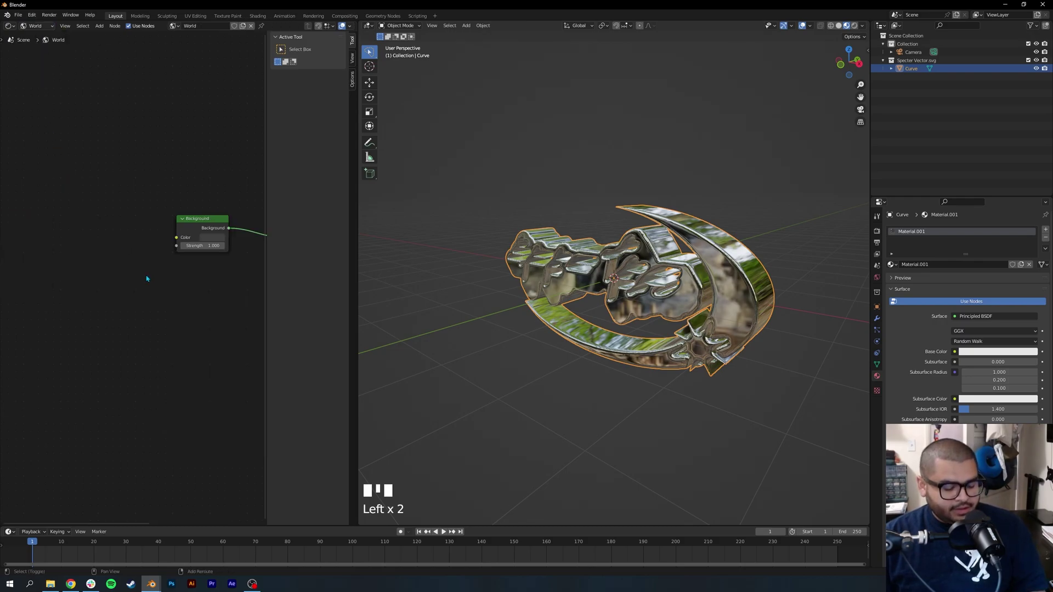
{"action": "key", "text": "shift+a"}
{"action": "type", "text": "en"}
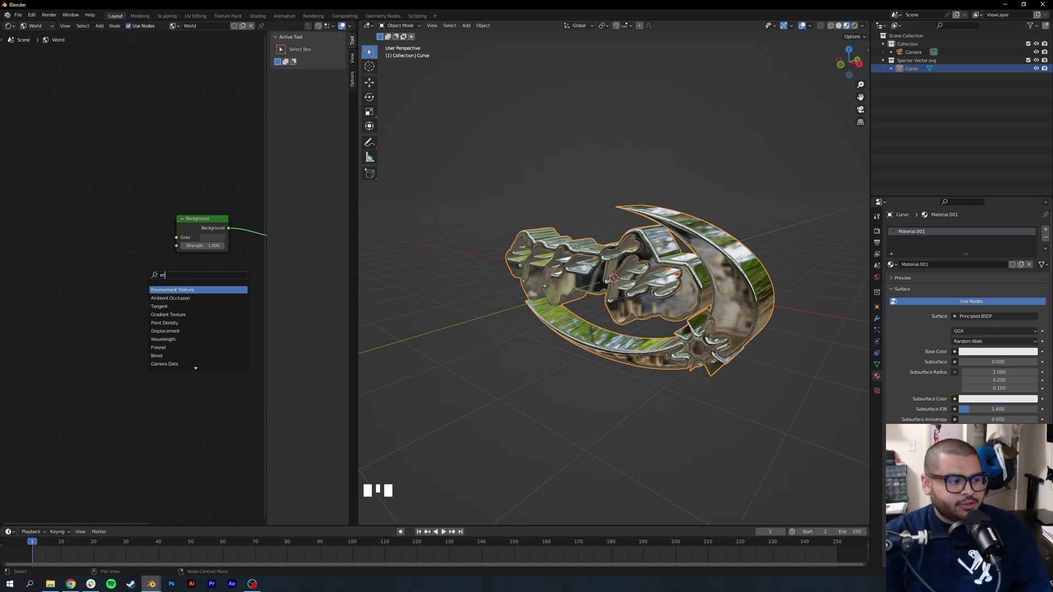
{"action": "left_click", "coordinate": [194, 290]}
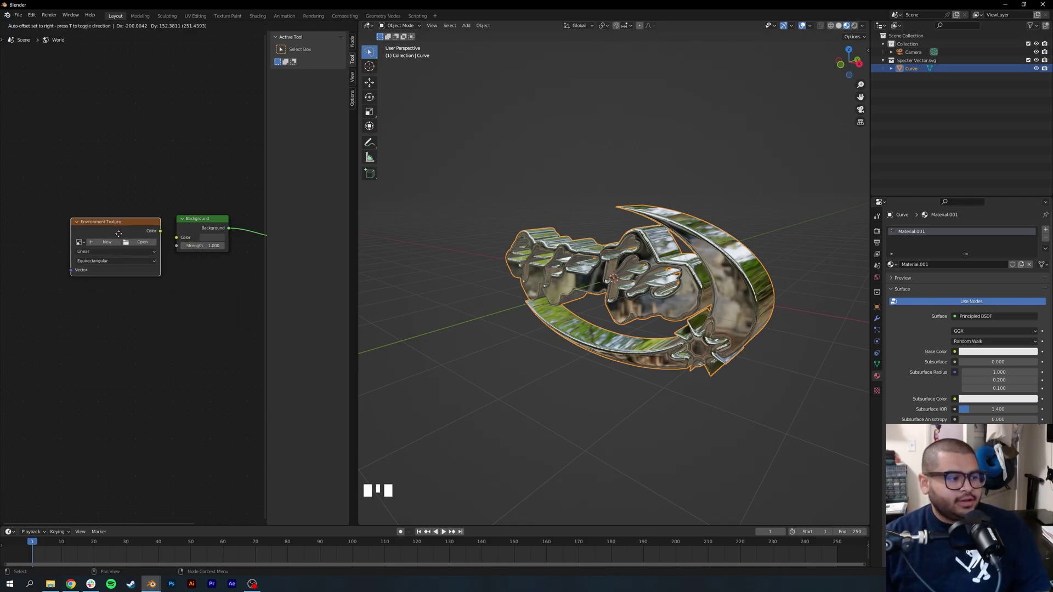
{"action": "left_click", "coordinate": [115, 229]}
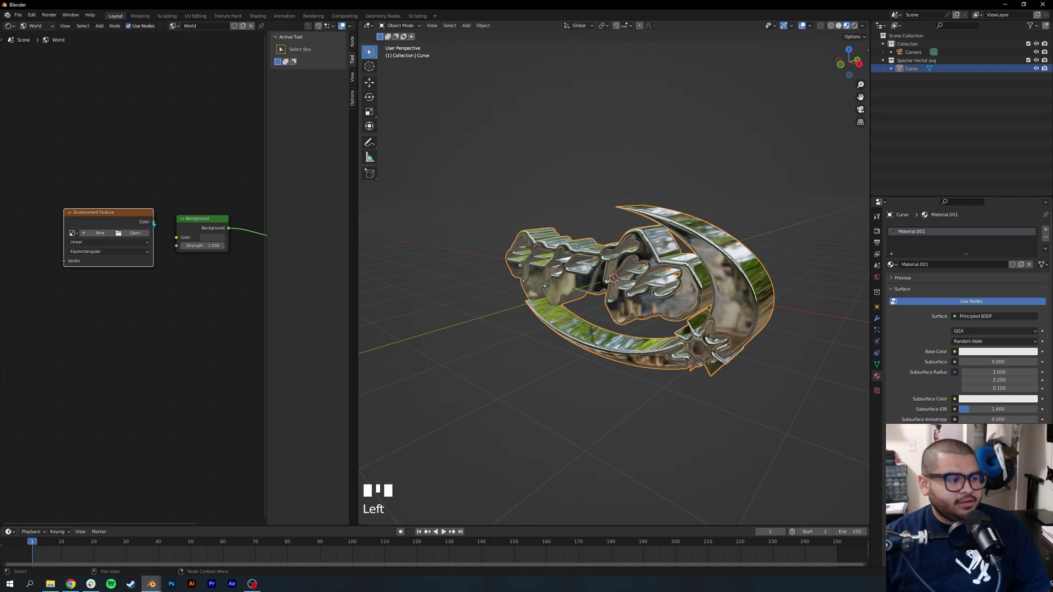
{"action": "mouse_move", "coordinate": [154, 222]}
{"action": "left_mouse_down"}
{"action": "mouse_move", "coordinate": [167, 243]}
{"action": "mouse_move", "coordinate": [176, 238]}
{"action": "left_mouse_up"}
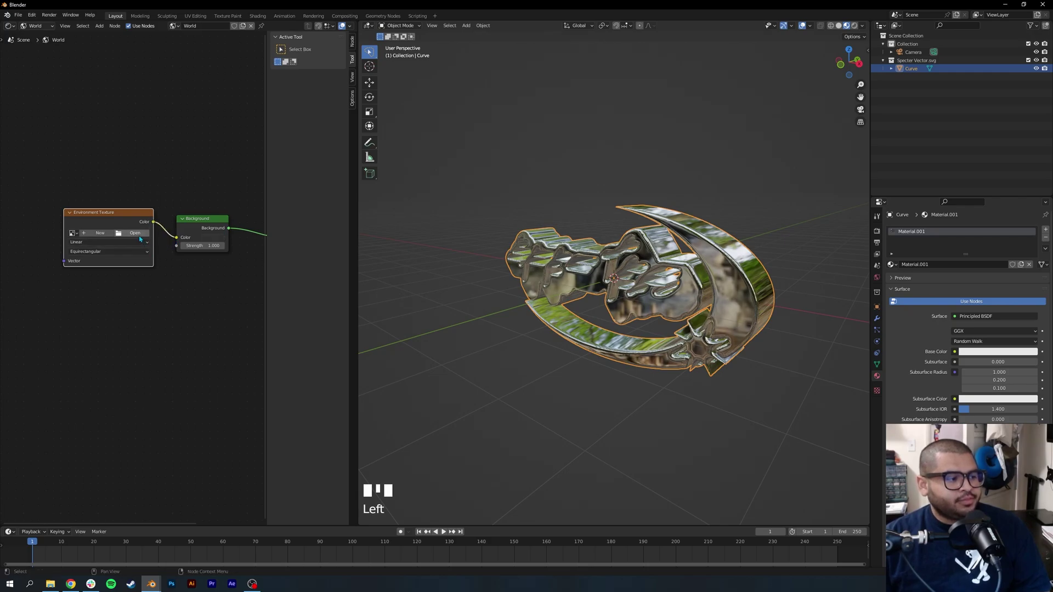
- Load studio.exr from Blender 3.3/datafiles/studiolights/world into the Environment Texture
{"action": "left_click", "coordinate": [135, 232]}
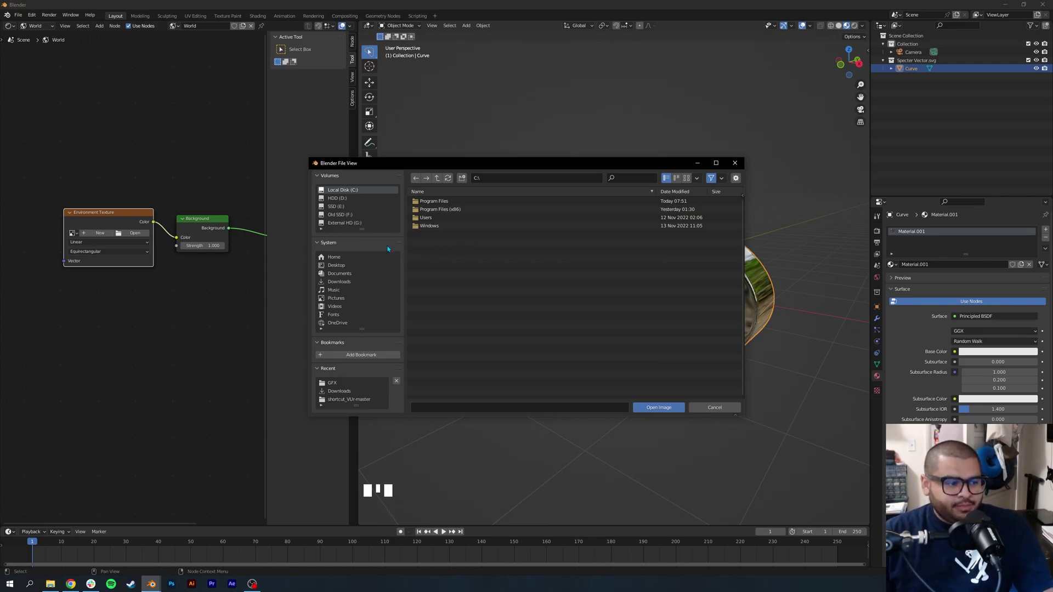
{"action": "double_click", "coordinate": [476, 202]}
{"action": "double_click", "coordinate": [447, 210]}
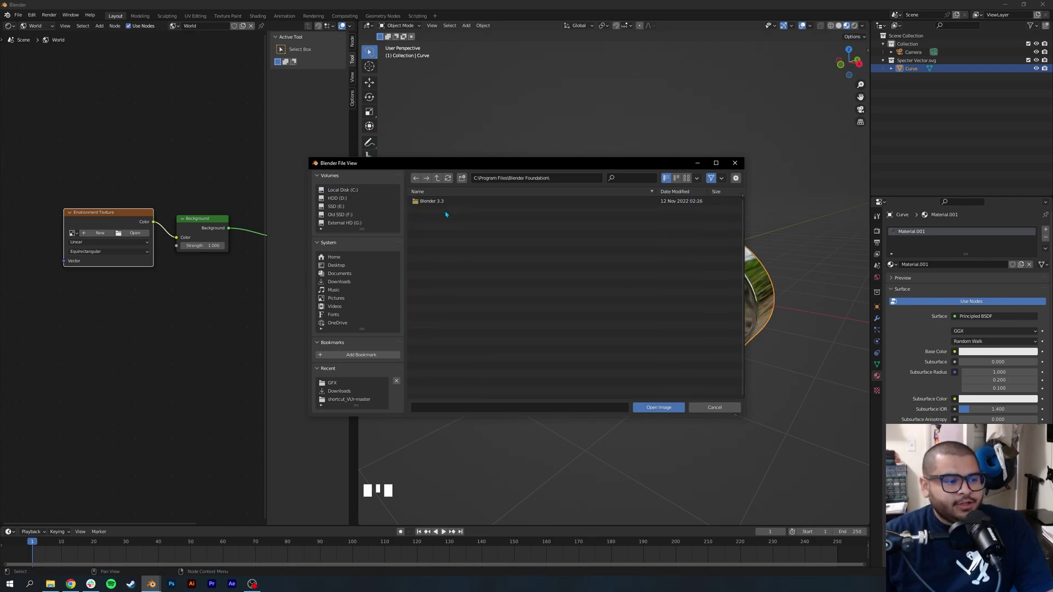
{"action": "left_click", "coordinate": [455, 205]}
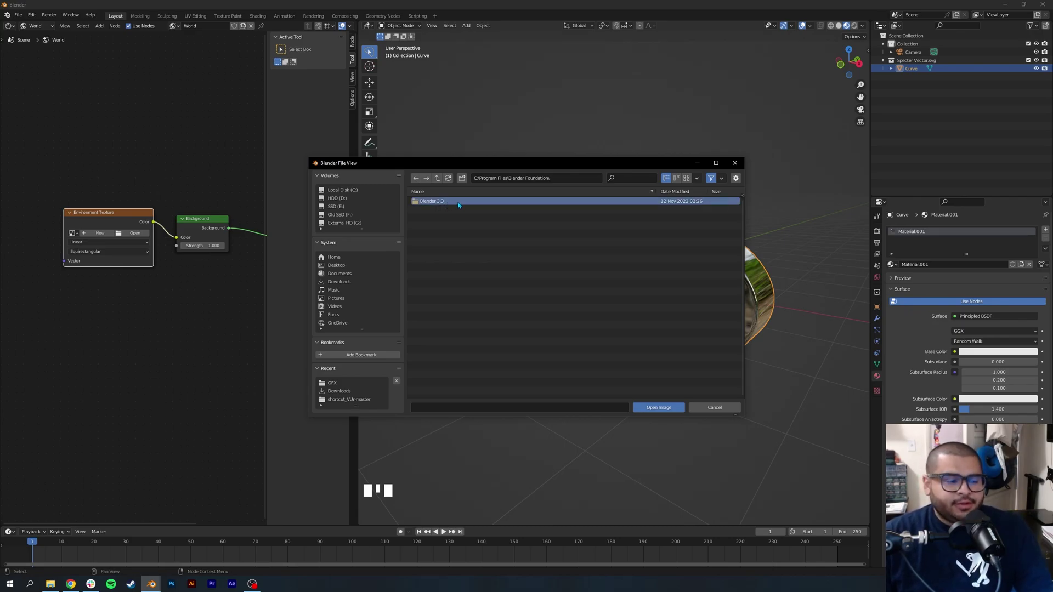
{"action": "double_click", "coordinate": [459, 205]}
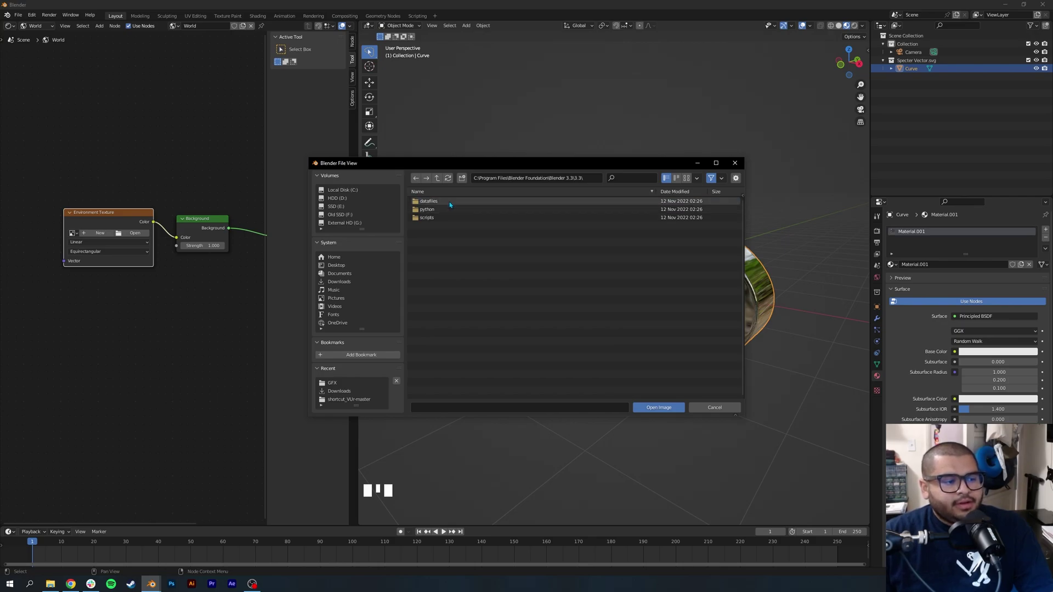
{"action": "double_click", "coordinate": [449, 202]}
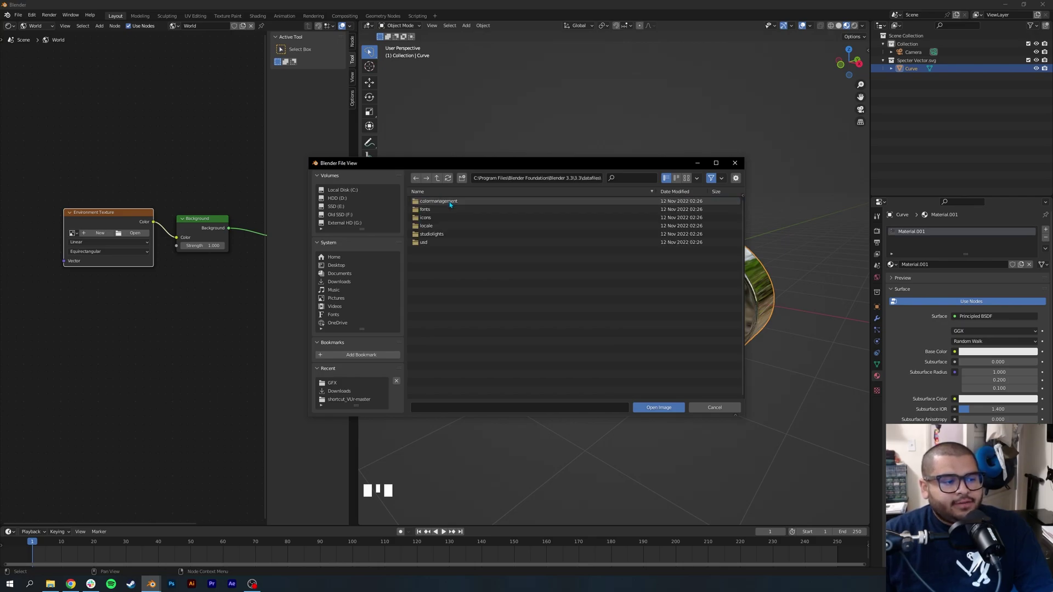
{"action": "double_click", "coordinate": [434, 234]}
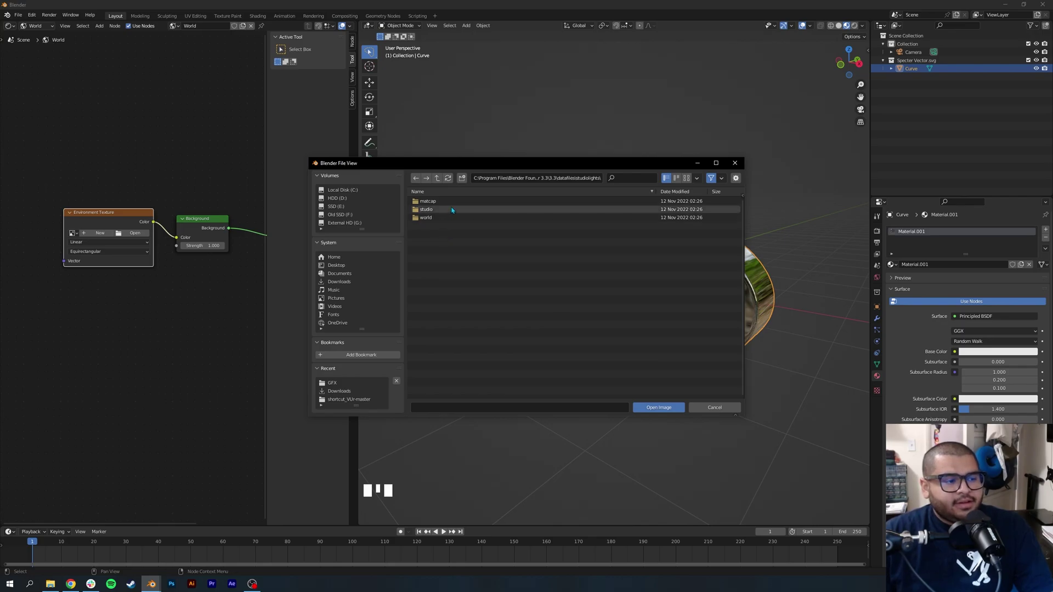
{"action": "double_click", "coordinate": [445, 218]}
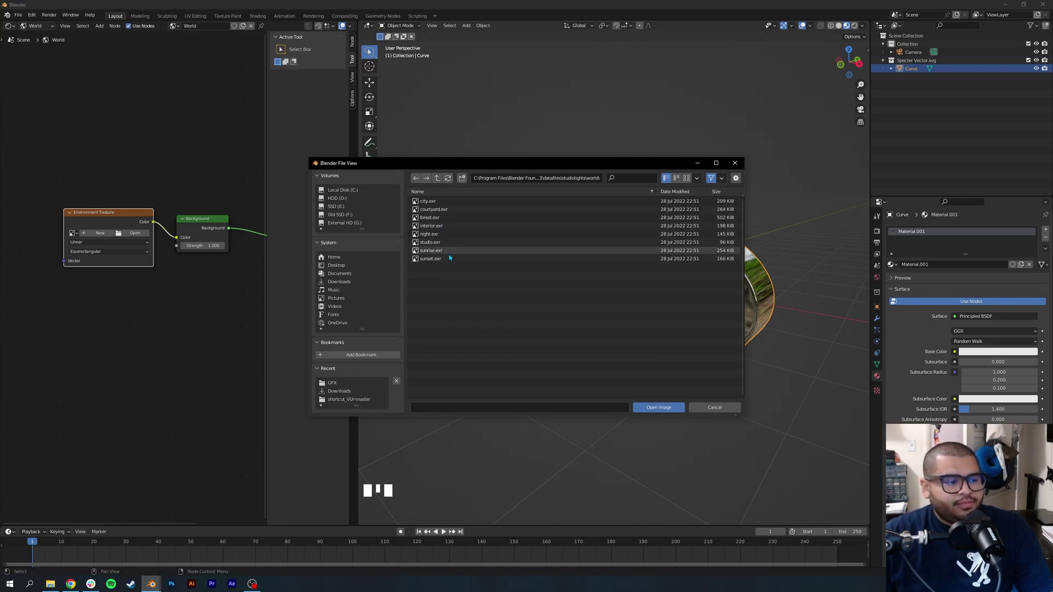
{"action": "left_click", "coordinate": [449, 242]}
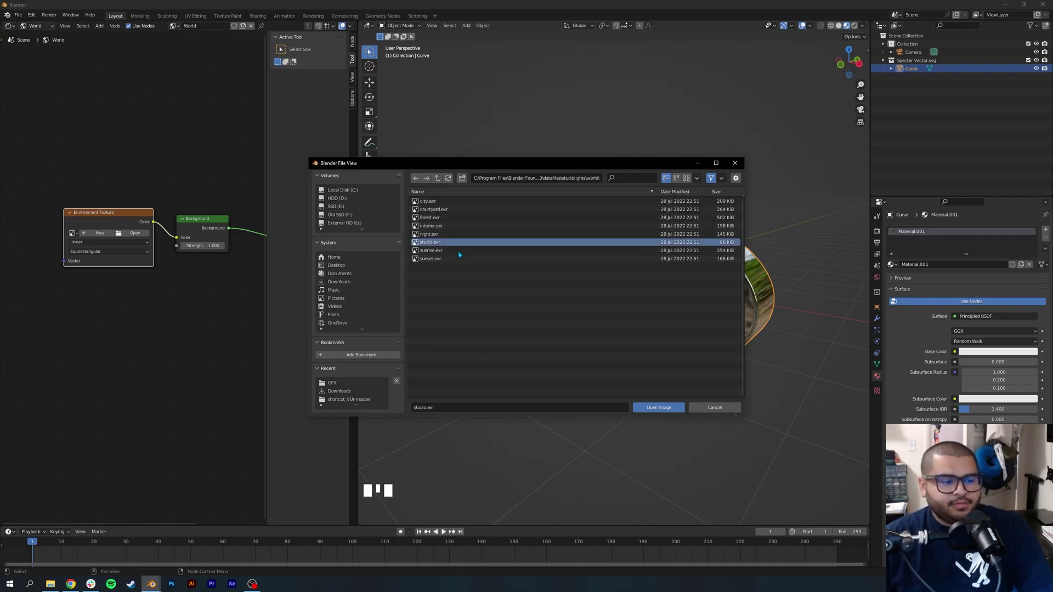
{"action": "left_click", "coordinate": [646, 408]}
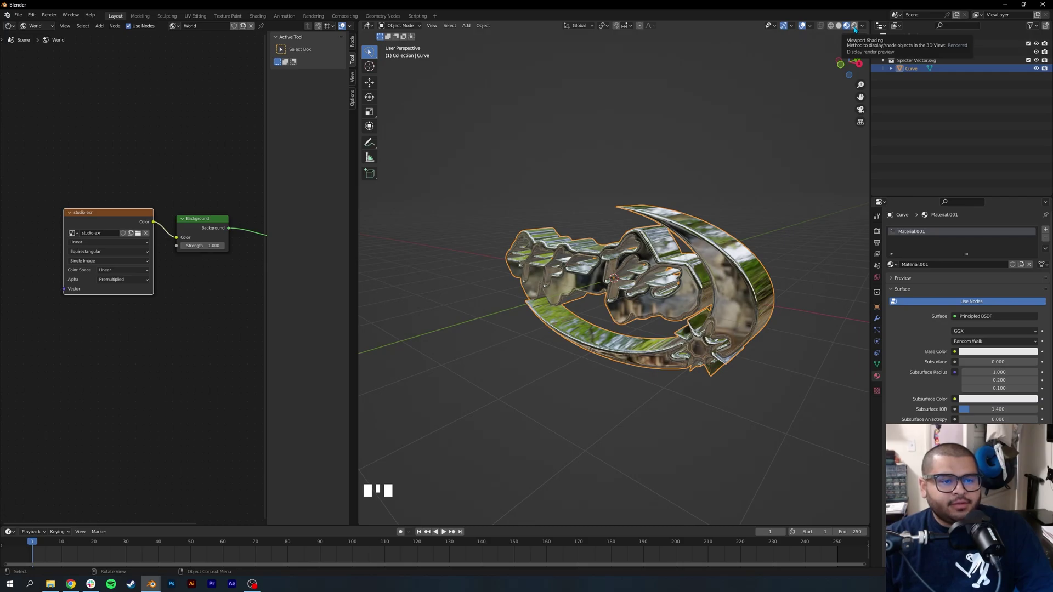
- Switch viewport shading to Rendered and orbit to inspect the HDRI-lit chrome logo
{"action": "left_click", "coordinate": [855, 25]}
{"action": "mouse_move", "coordinate": [812, 143]}
{"action": "middle_mouse_down"}
{"action": "mouse_move", "coordinate": [782, 181]}
{"action": "mouse_move", "coordinate": [836, 163]}
{"action": "mouse_move", "coordinate": [818, 176]}
{"action": "mouse_move", "coordinate": [779, 164]}
{"action": "mouse_move", "coordinate": [623, 172]}
{"action": "mouse_move", "coordinate": [745, 262]}
{"action": "mouse_move", "coordinate": [735, 284]}
{"action": "mouse_move", "coordinate": [786, 275]}
{"action": "middle_mouse_up"}
{"action": "scroll", "coordinate": [745, 262], "scroll_direction": "down", "scroll_amount": 2}
{"action": "scroll", "coordinate": [745, 262], "scroll_direction": "down", "scroll_amount": 2}
{"action": "scroll", "coordinate": [720, 291], "scroll_direction": "up", "scroll_amount": 1}
{"action": "scroll", "coordinate": [768, 285], "scroll_direction": "up", "scroll_amount": 3}
{"action": "scroll", "coordinate": [788, 271], "scroll_direction": "down", "scroll_amount": 1}
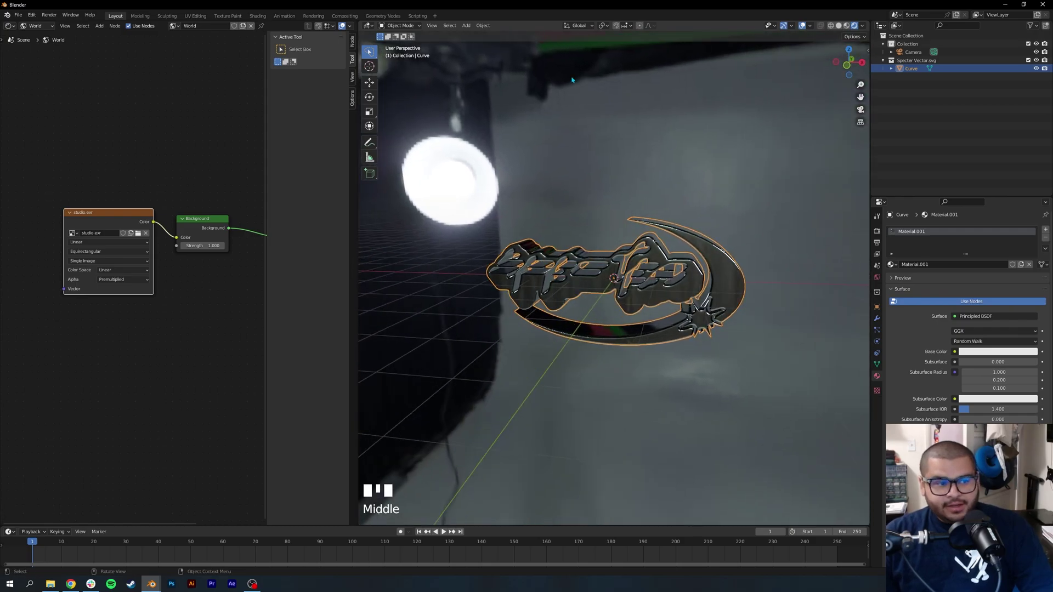
{"action": "middle_click_drag", "start_coordinate": [671, 193], "coordinate": [679, 197]}
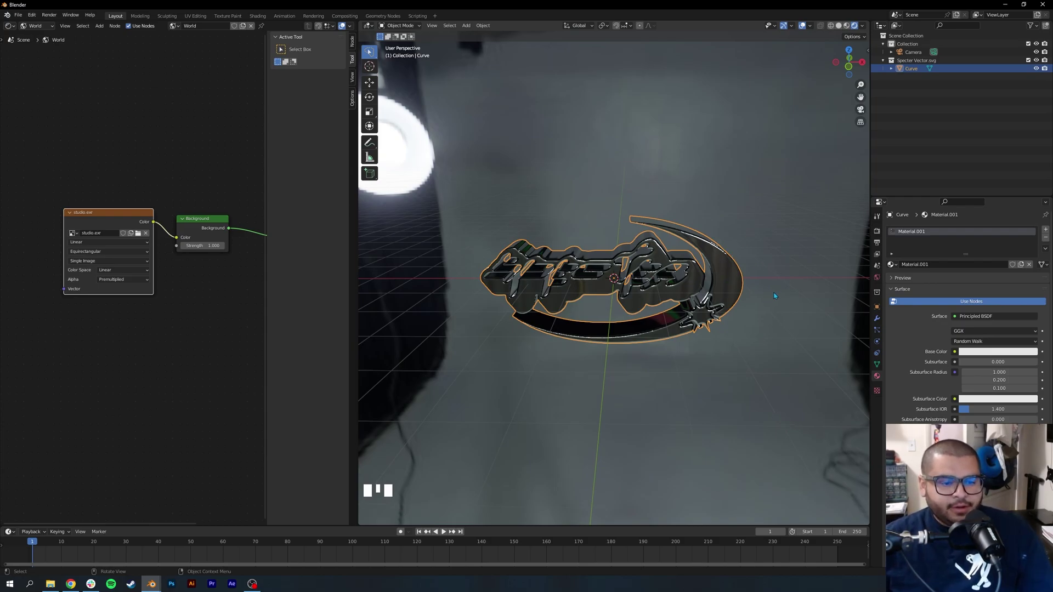
- Enable Transparent in Render Properties' Film panel and orbit to check the logo
{"action": "left_click", "coordinate": [878, 232]}
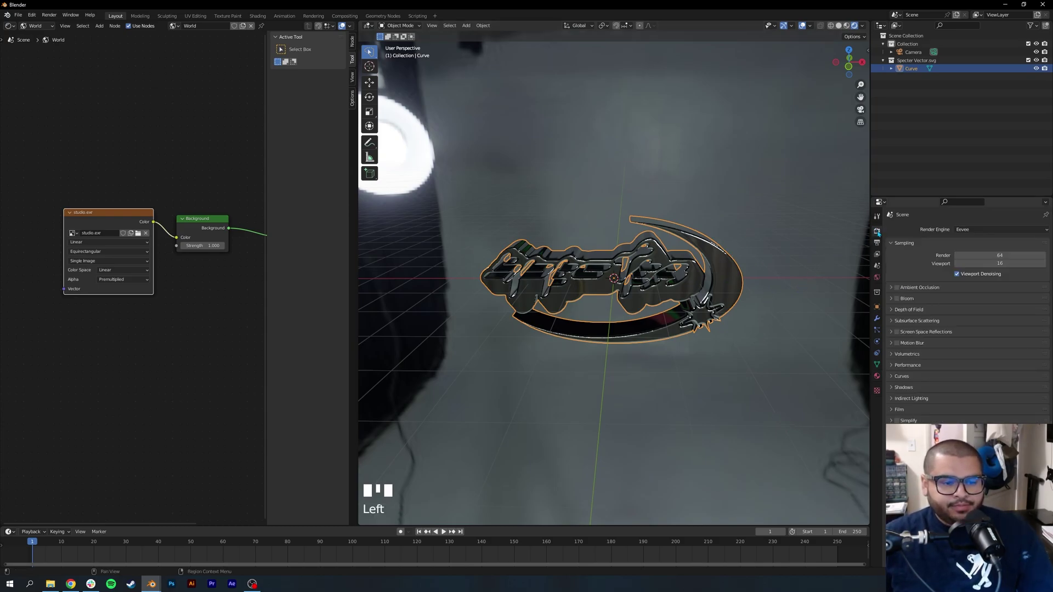
{"action": "left_click", "coordinate": [897, 411]}
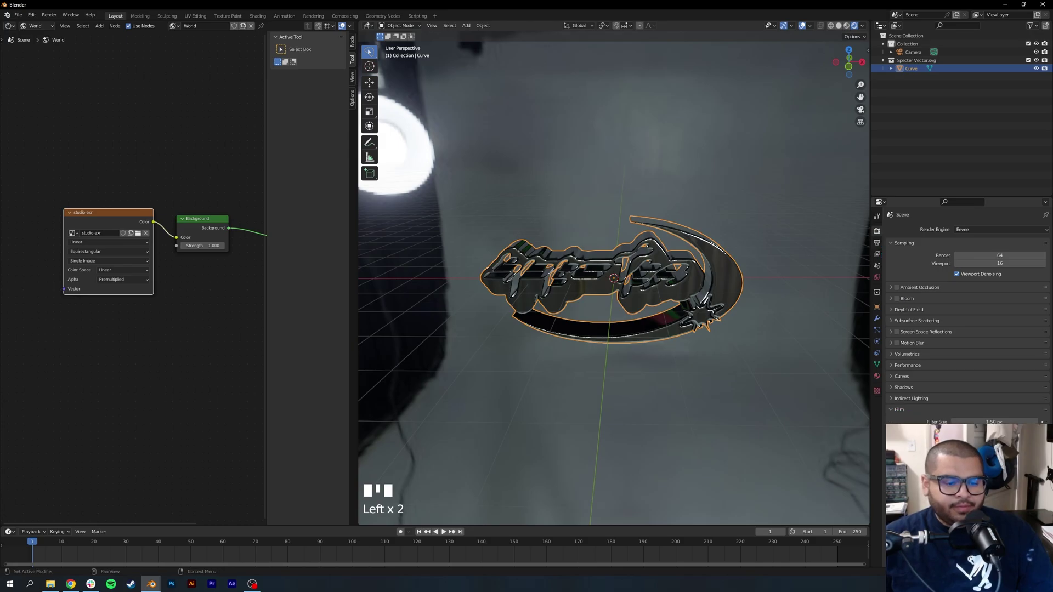
{"action": "left_click", "coordinate": [900, 434]}
{"action": "mouse_move", "coordinate": [775, 278]}
{"action": "middle_mouse_down"}
{"action": "mouse_move", "coordinate": [742, 300]}
{"action": "mouse_move", "coordinate": [736, 287]}
{"action": "mouse_move", "coordinate": [800, 274]}
{"action": "middle_mouse_up"}
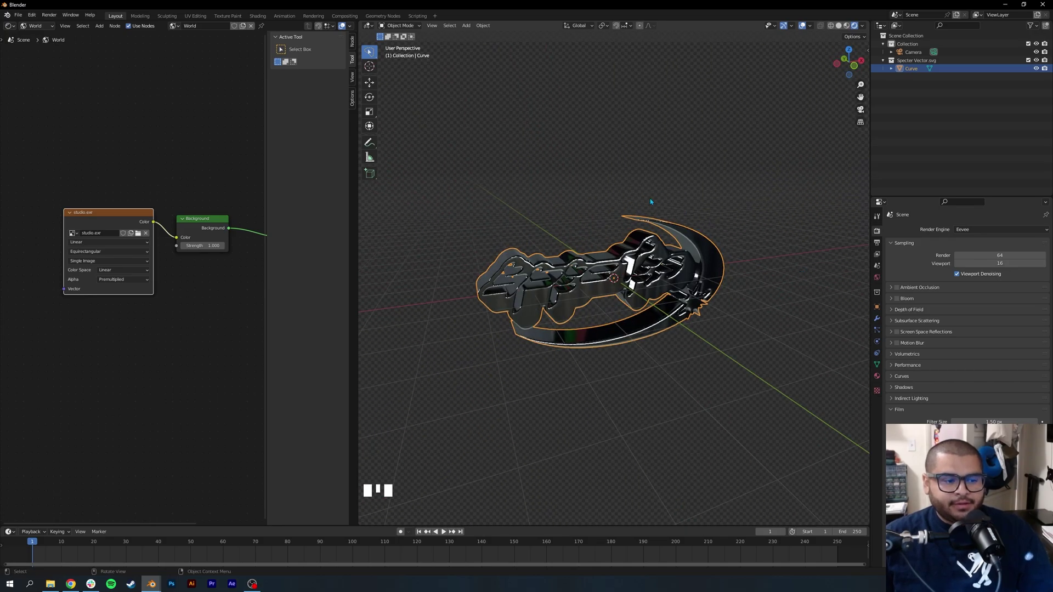
{"action": "mouse_move", "coordinate": [549, 213]}
{"action": "middle_mouse_down"}
{"action": "mouse_move", "coordinate": [694, 313]}
{"action": "mouse_move", "coordinate": [396, 297]}
{"action": "mouse_move", "coordinate": [727, 369]}
{"action": "middle_mouse_up"}
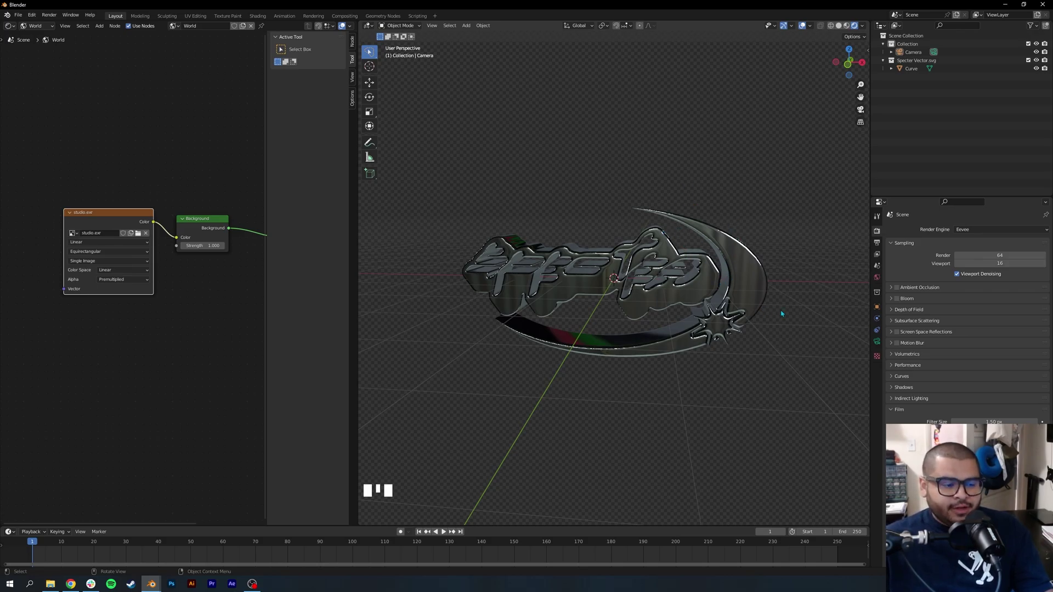
- Select the camera and bring up its Transform values in the N-panel
{"action": "mouse_move", "coordinate": [739, 319]}
{"action": "middle_mouse_down"}
{"action": "mouse_move", "coordinate": [560, 353]}
{"action": "mouse_move", "coordinate": [403, 324]}
{"action": "middle_mouse_up"}
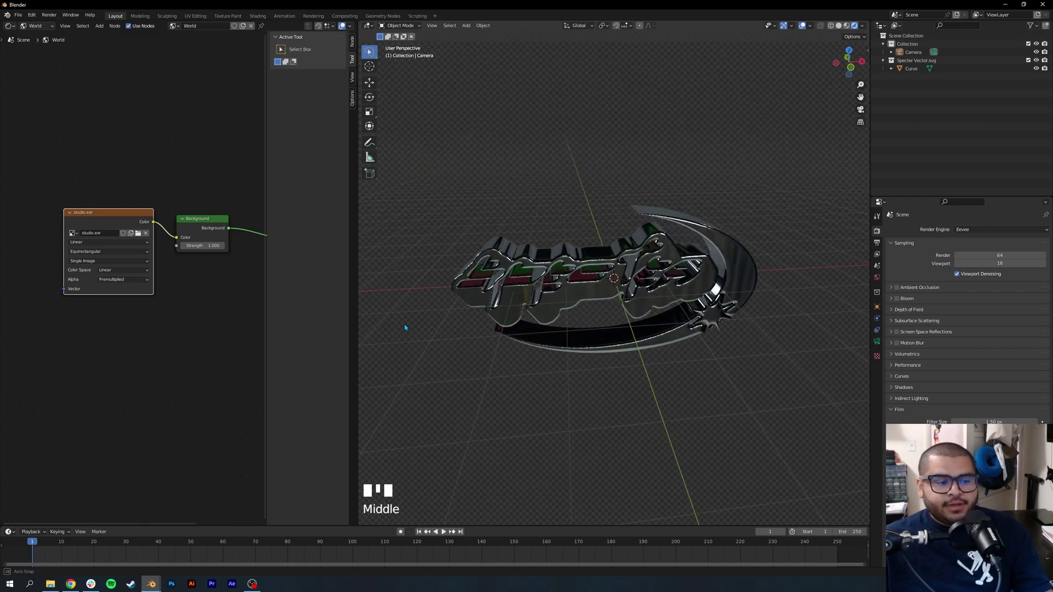
{"action": "scroll", "coordinate": [659, 305], "scroll_direction": "down", "scroll_amount": 3}
{"action": "scroll", "coordinate": [659, 308], "scroll_direction": "down", "scroll_amount": 2}
{"action": "mouse_move", "coordinate": [706, 322]}
{"action": "middle_mouse_down"}
{"action": "mouse_move", "coordinate": [699, 313]}
{"action": "mouse_move", "coordinate": [719, 286]}
{"action": "middle_mouse_up"}
{"action": "scroll", "coordinate": [721, 285], "scroll_direction": "down", "scroll_amount": 1}
{"action": "scroll", "coordinate": [722, 284], "scroll_direction": "down", "scroll_amount": 1}
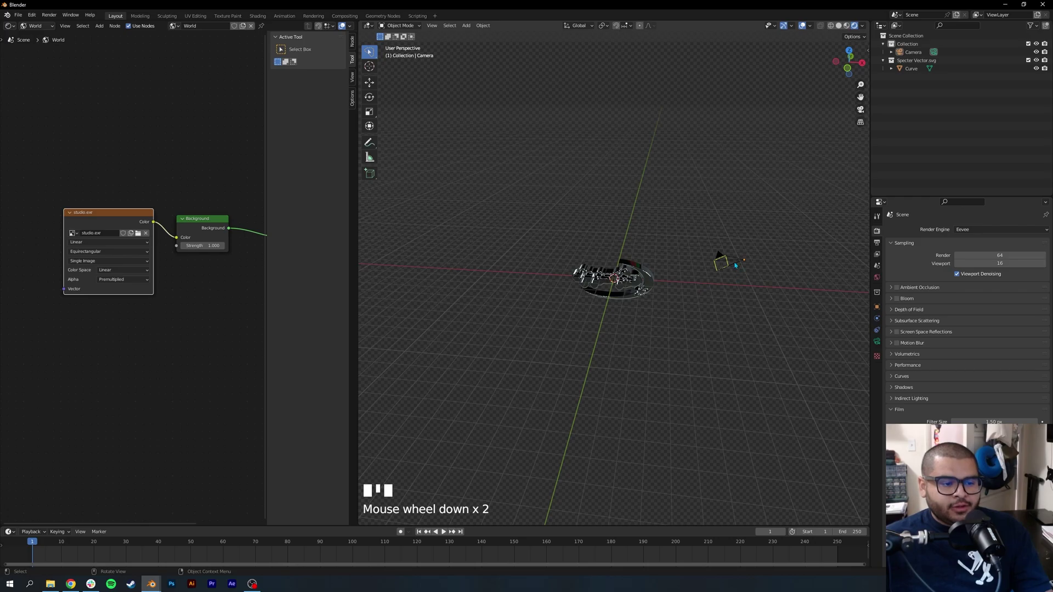
{"action": "left_click", "coordinate": [737, 265]}
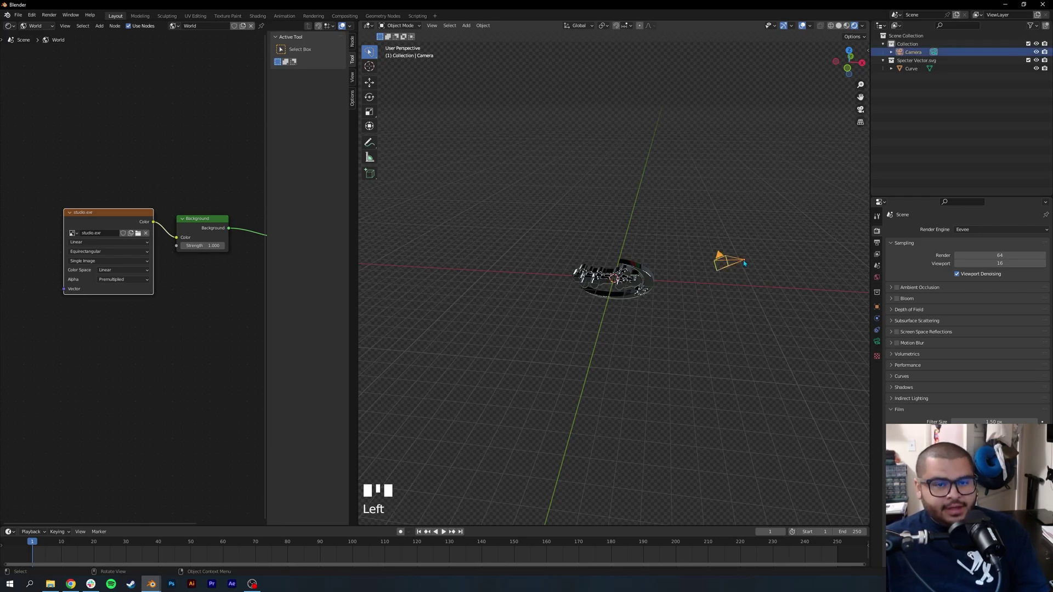
{"action": "key", "text": "n"}
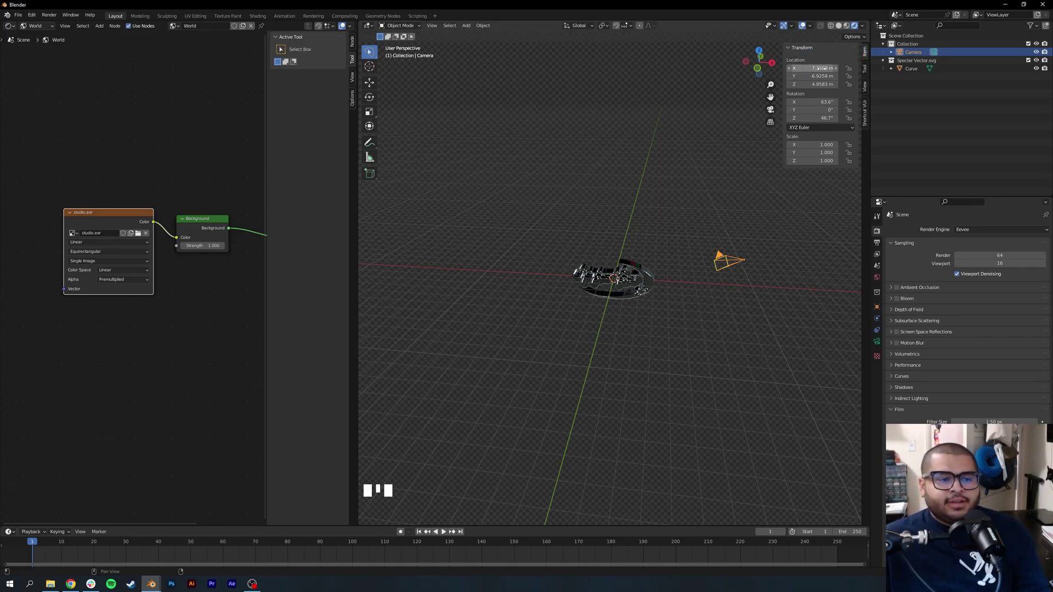
- Set the camera location to X 0, Y -3 m, Z 0
{"action": "left_click_drag", "start_coordinate": [815, 68], "coordinate": [757, 68]}
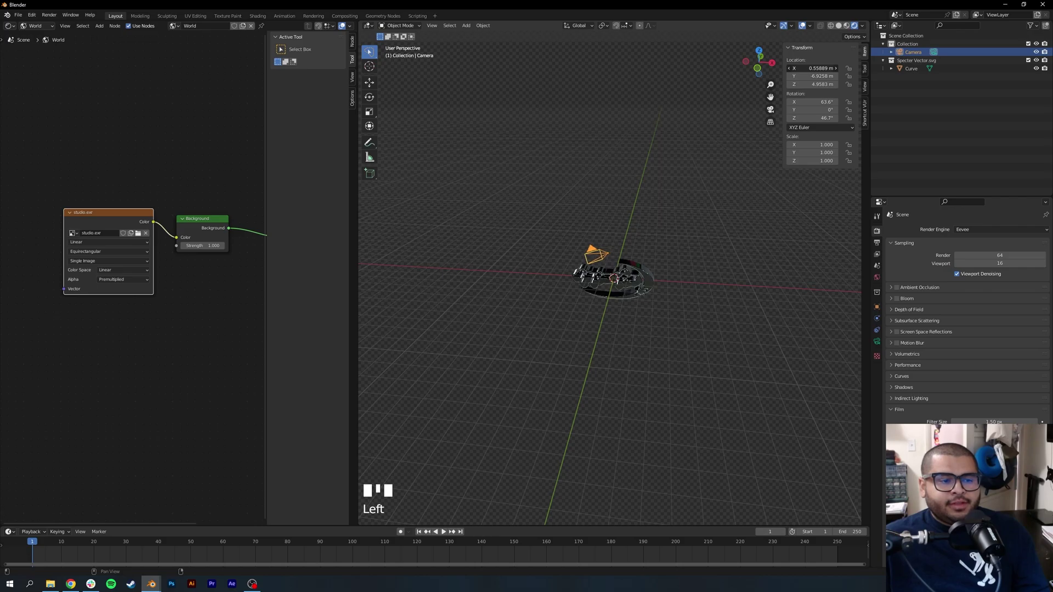
{"action": "left_click_drag", "start_coordinate": [831, 68], "coordinate": [812, 68]}
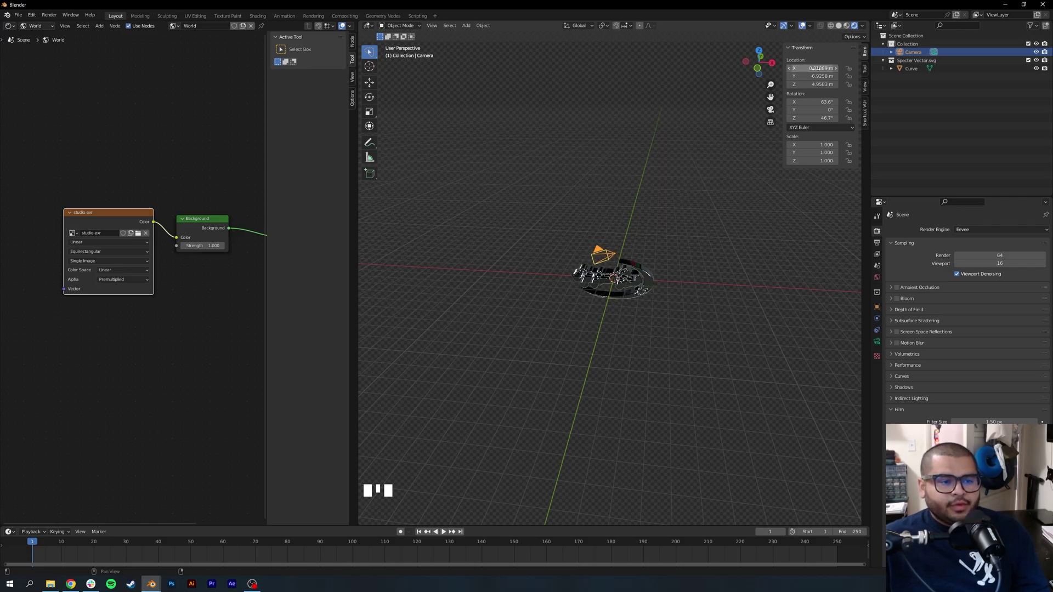
{"action": "left_click", "coordinate": [817, 68]}
{"action": "type", "text": "0"}
{"action": "key", "text": "Return"}
{"action": "double_click", "coordinate": [813, 76]}
{"action": "key", "text": "BackSpace"}
{"action": "key", "text": "Return"}
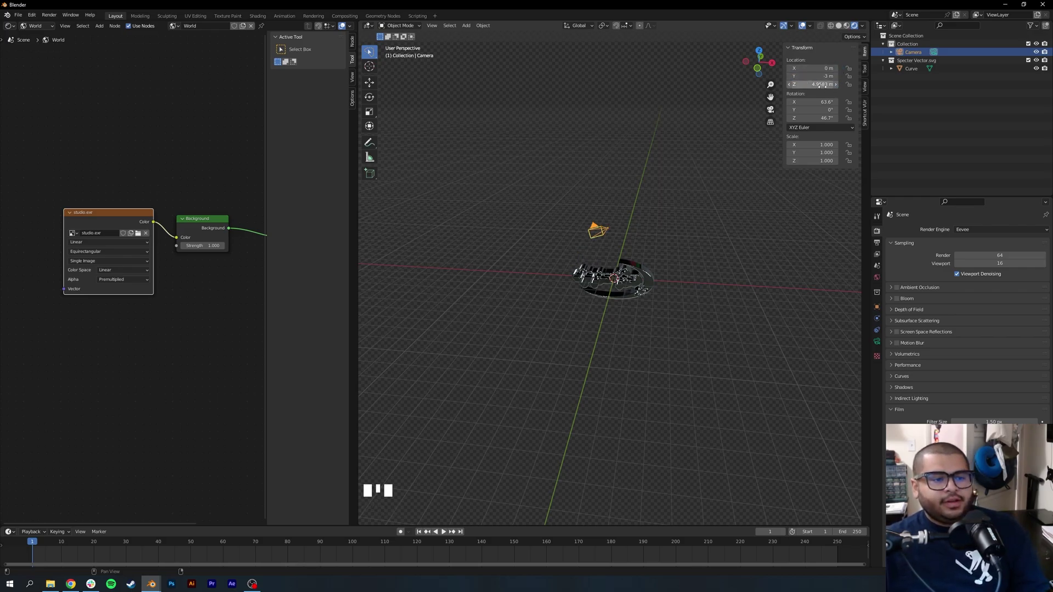
{"action": "left_click", "coordinate": [825, 85]}
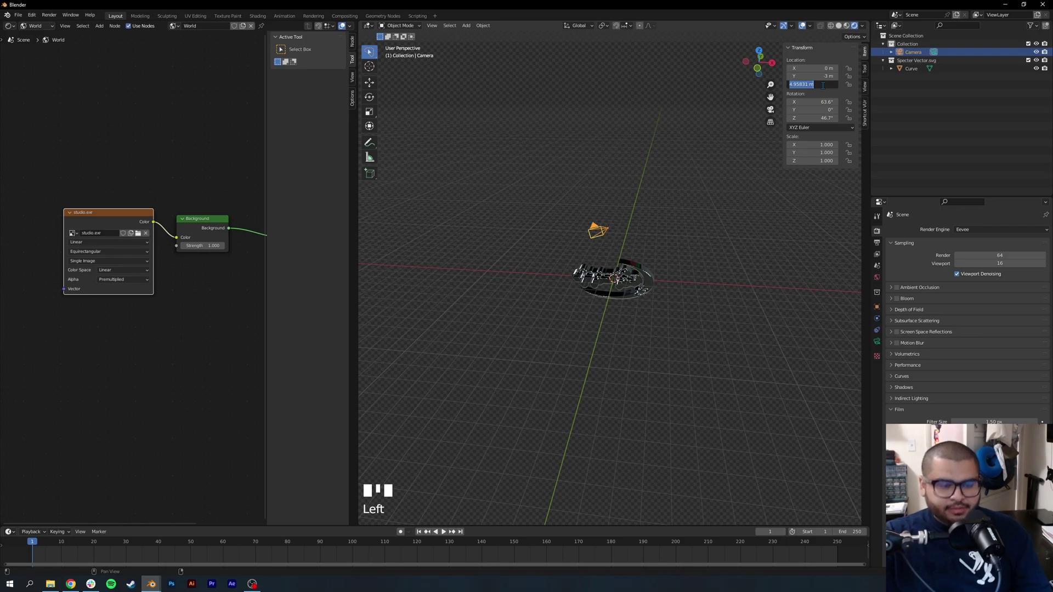
{"action": "type", "text": "0"}
{"action": "key", "text": "Return"}
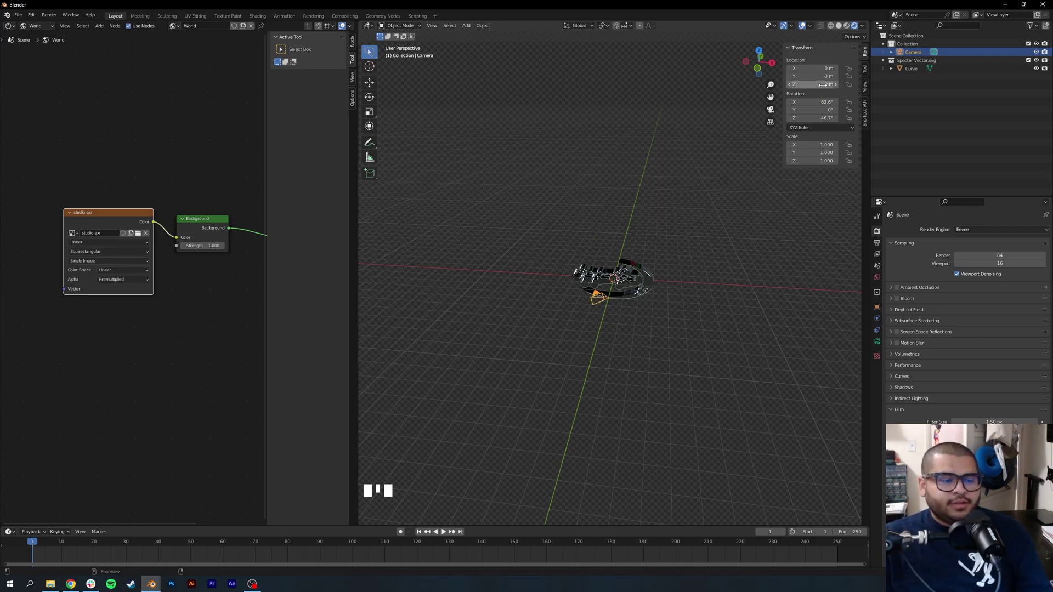
- Set the camera rotation to X 270° and Z 0°, then reselect the camera
{"action": "left_click", "coordinate": [824, 103]}
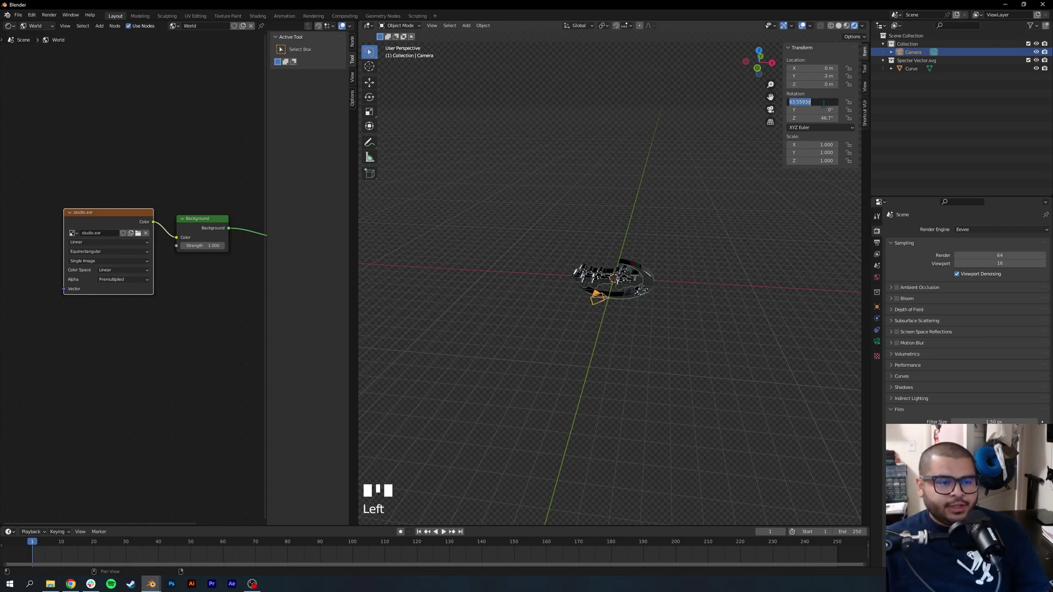
{"action": "key", "text": "BackSpace"}
{"action": "type", "text": "270"}
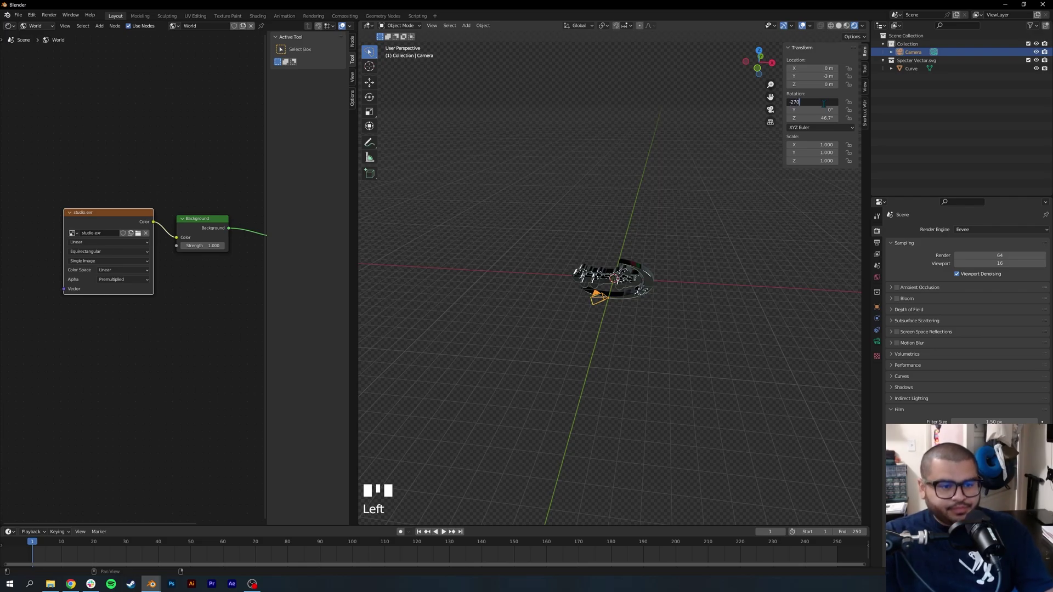
{"action": "key", "text": "Return"}
{"action": "left_click", "coordinate": [823, 118]}
{"action": "type", "text": "0"}
{"action": "key", "text": "Return"}
{"action": "scroll", "coordinate": [606, 300], "scroll_direction": "up", "scroll_amount": 2}
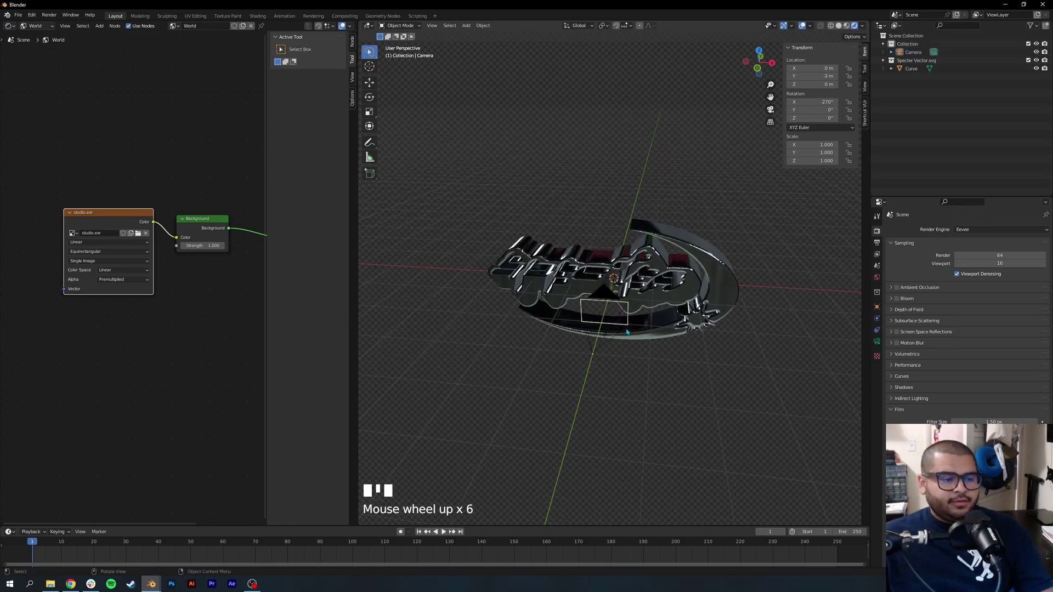
{"action": "left_click", "coordinate": [612, 350]}
{"action": "left_click", "coordinate": [600, 369]}
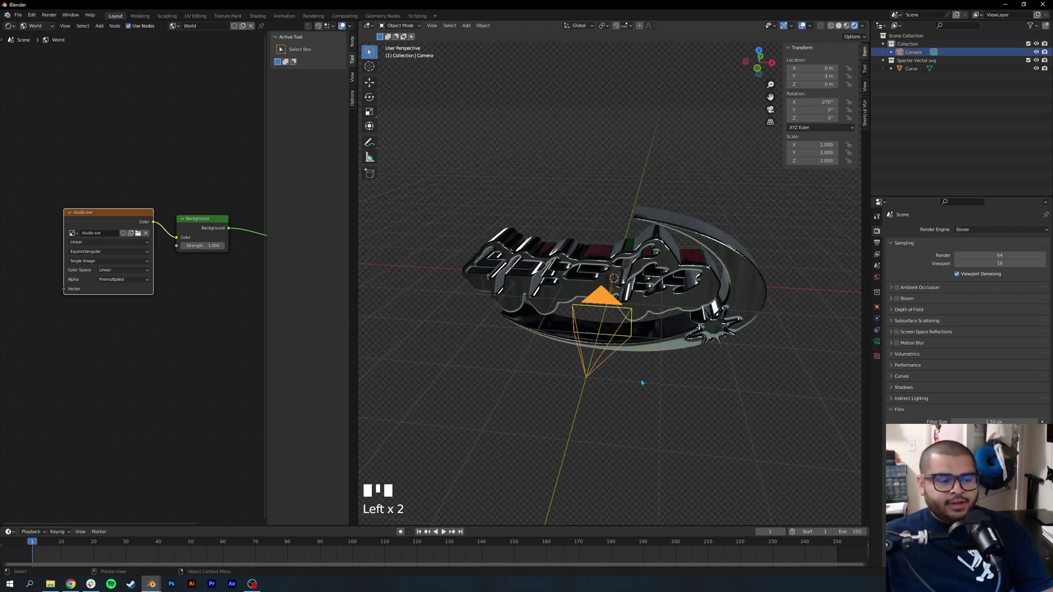
- Switch the viewport to the active camera's view and select the camera frame
{"action": "right_click", "coordinate": [604, 303]}
{"action": "left_click", "coordinate": [593, 299]}
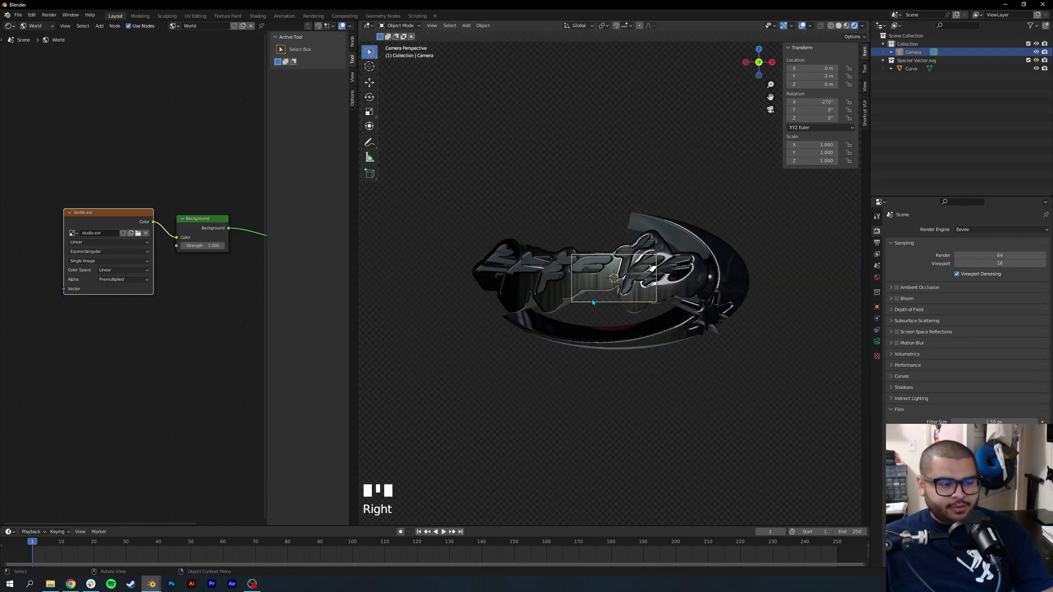
{"action": "scroll", "coordinate": [628, 289], "scroll_direction": "down", "scroll_amount": 1}
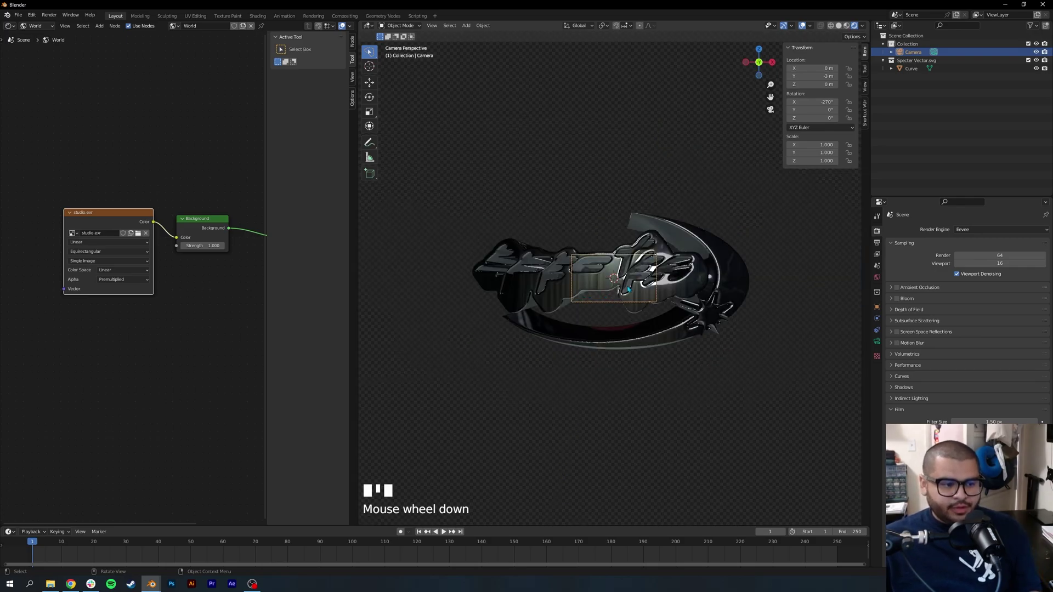
{"action": "left_click", "coordinate": [647, 259]}
{"action": "left_click", "coordinate": [642, 257]}
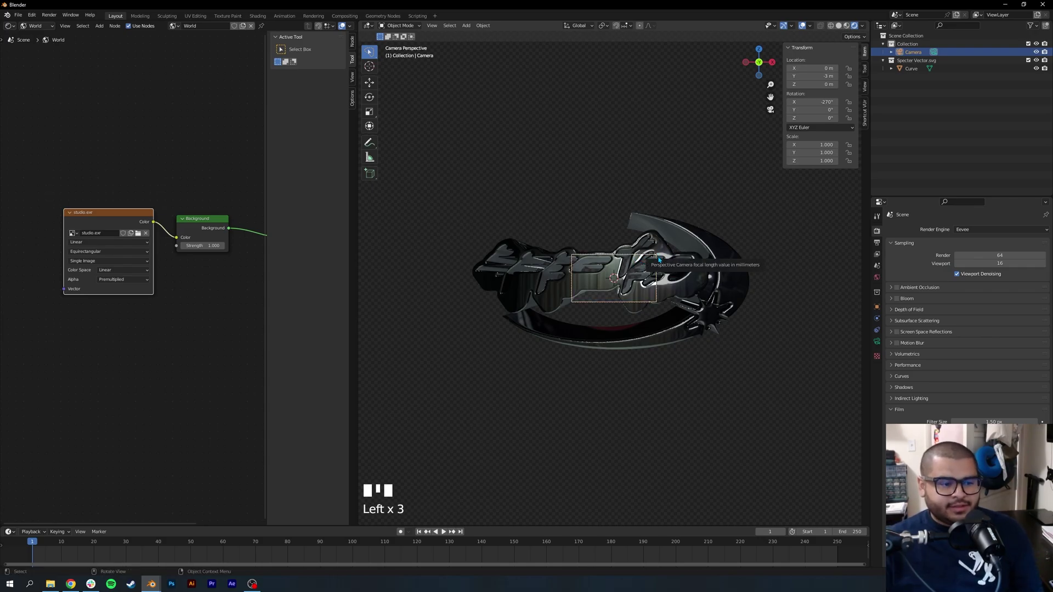
{"action": "scroll", "coordinate": [647, 267], "scroll_direction": "up", "scroll_amount": 9}
{"action": "scroll", "coordinate": [643, 286], "scroll_direction": "up", "scroll_amount": 3}
{"action": "scroll", "coordinate": [643, 285], "scroll_direction": "down", "scroll_amount": 3}
{"action": "scroll", "coordinate": [658, 288], "scroll_direction": "down", "scroll_amount": 3}
{"action": "scroll", "coordinate": [656, 282], "scroll_direction": "down", "scroll_amount": 4}
{"action": "scroll", "coordinate": [648, 284], "scroll_direction": "down", "scroll_amount": 4}
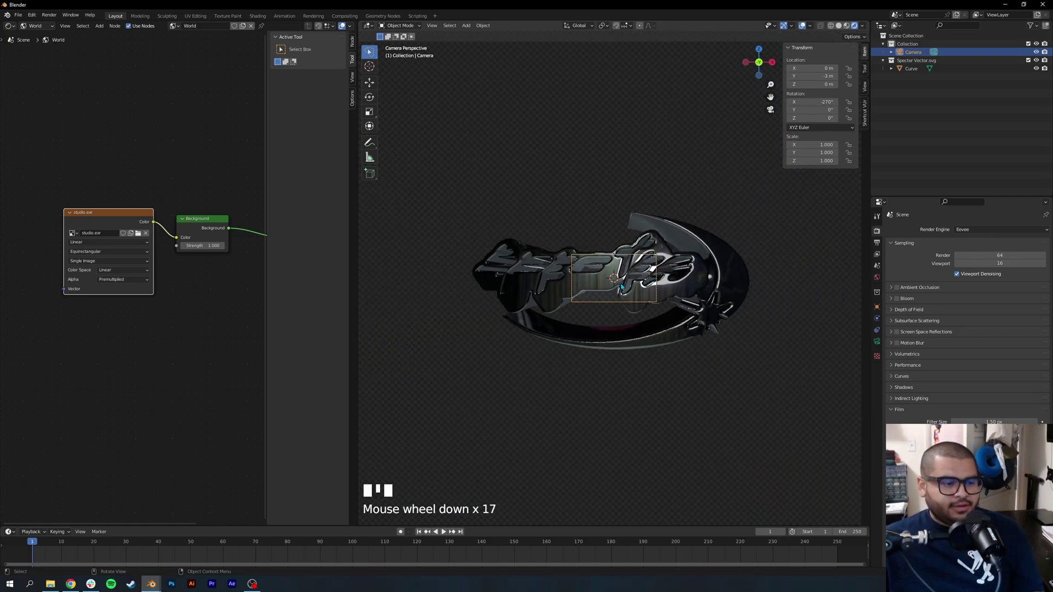
{"action": "scroll", "coordinate": [619, 282], "scroll_direction": "down", "scroll_amount": 2}
- Pull the camera back along Y to about -65.5 m so the whole logo fits
{"action": "middle_click_drag", "start_coordinate": [704, 263], "coordinate": [686, 258]}
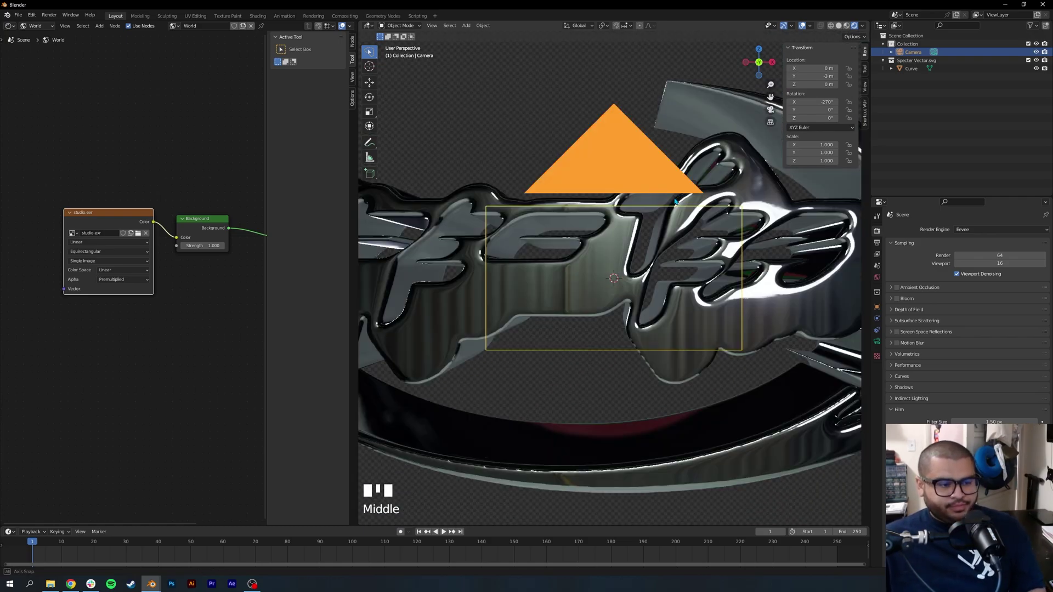
{"action": "scroll", "coordinate": [686, 258], "scroll_direction": "down", "scroll_amount": 14}
{"action": "scroll", "coordinate": [686, 258], "scroll_direction": "down", "scroll_amount": 1}
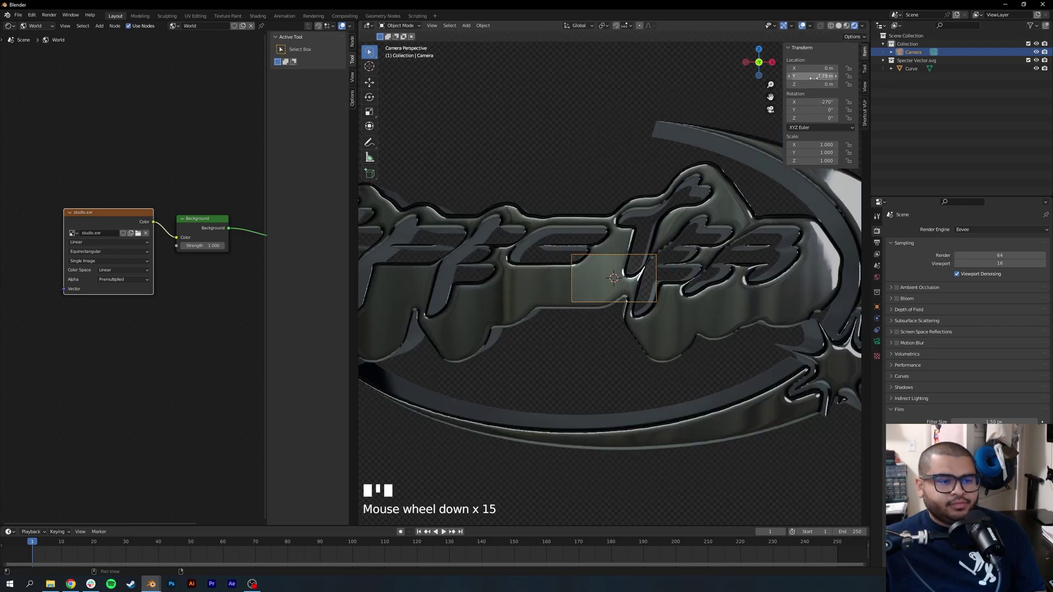
{"action": "left_click_drag", "start_coordinate": [814, 77], "coordinate": [670, 77]}
{"action": "mouse_move", "coordinate": [814, 76]}
{"action": "left_mouse_down"}
{"action": "mouse_move", "coordinate": [768, 76]}
{"action": "mouse_move", "coordinate": [801, 76]}
{"action": "left_mouse_up"}
{"action": "scroll", "coordinate": [631, 300], "scroll_direction": "up", "scroll_amount": 2}
{"action": "scroll", "coordinate": [631, 300], "scroll_direction": "up", "scroll_amount": 3}
{"action": "scroll", "coordinate": [631, 301], "scroll_direction": "up", "scroll_amount": 2}
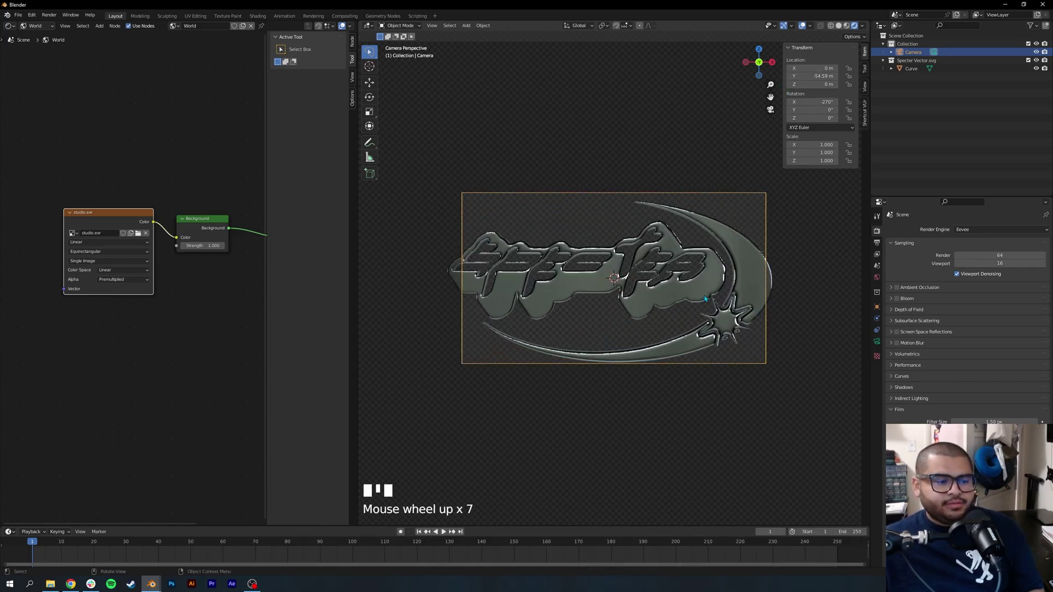
{"action": "scroll", "coordinate": [706, 295], "scroll_direction": "up", "scroll_amount": 2}
{"action": "mouse_move", "coordinate": [818, 77]}
{"action": "left_mouse_down"}
{"action": "mouse_move", "coordinate": [790, 76]}
{"action": "mouse_move", "coordinate": [823, 76]}
{"action": "mouse_move", "coordinate": [809, 76]}
{"action": "left_mouse_up"}
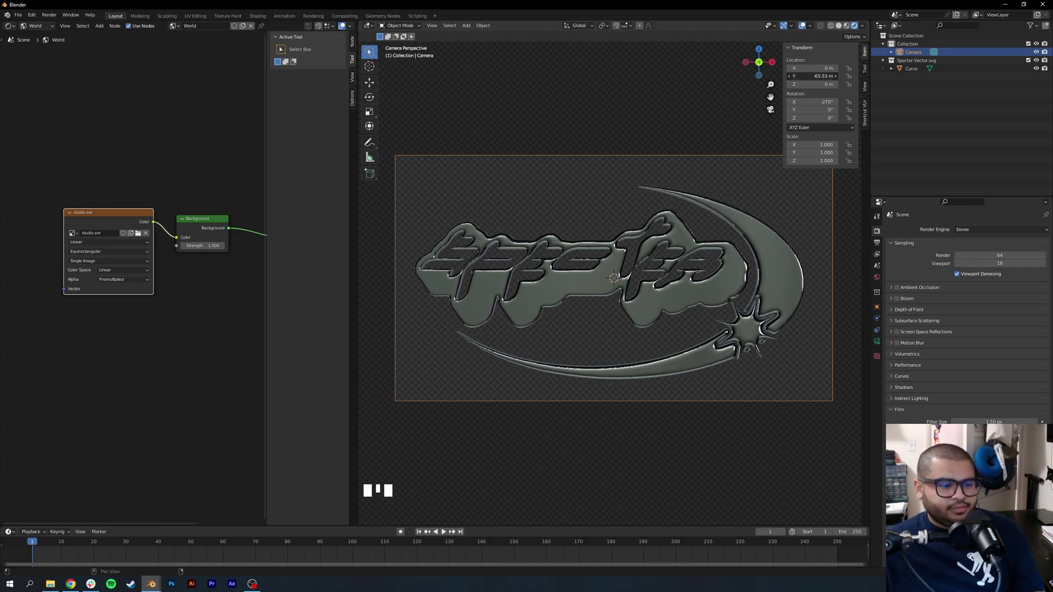
{"action": "left_click_drag", "start_coordinate": [698, 156], "coordinate": [700, 158]}
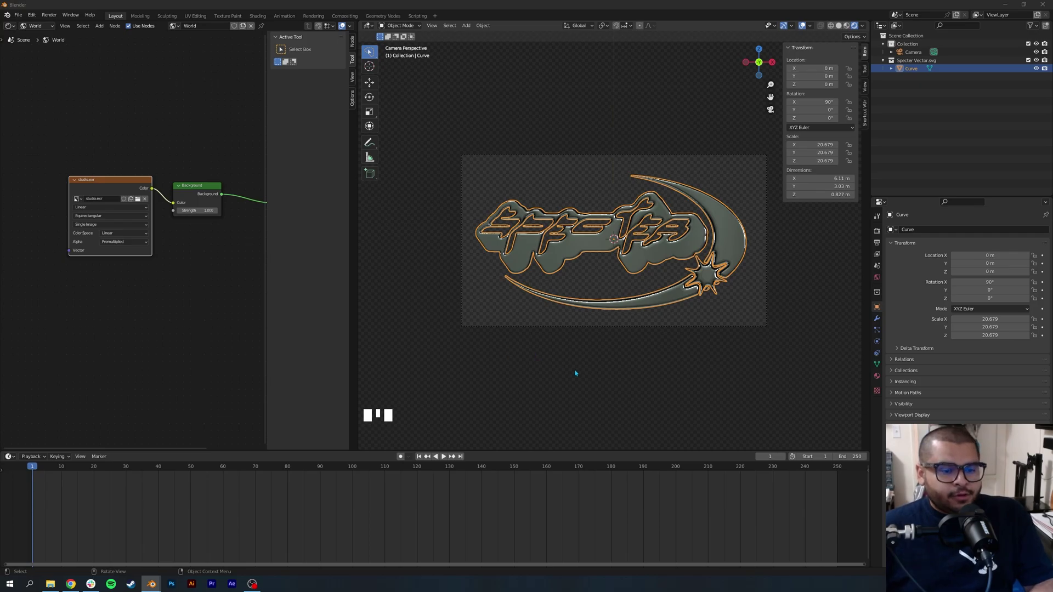
- Select the logo and keyframe its X and Z rotation at frame 1
{"action": "left_click", "coordinate": [501, 374]}
{"action": "left_click", "coordinate": [586, 241]}
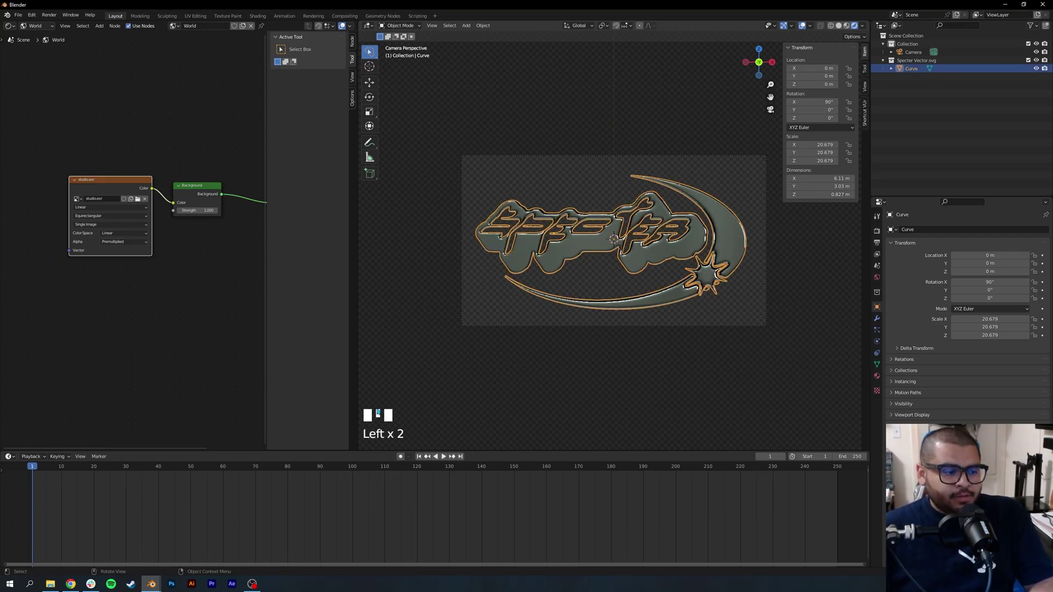
{"action": "left_click_drag", "start_coordinate": [292, 454], "coordinate": [291, 367]}
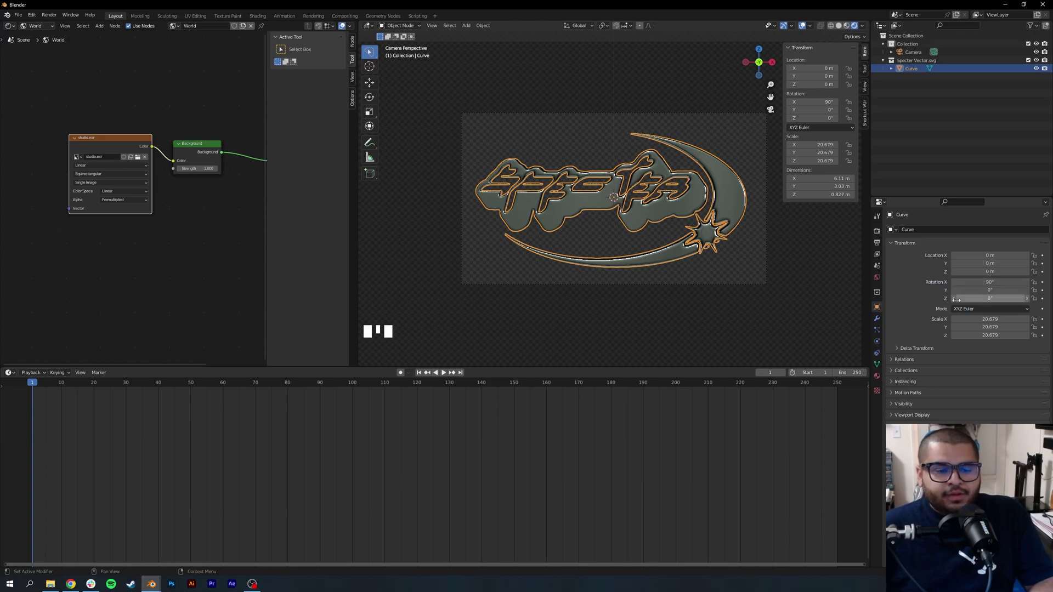
{"action": "left_click", "coordinate": [1043, 298]}
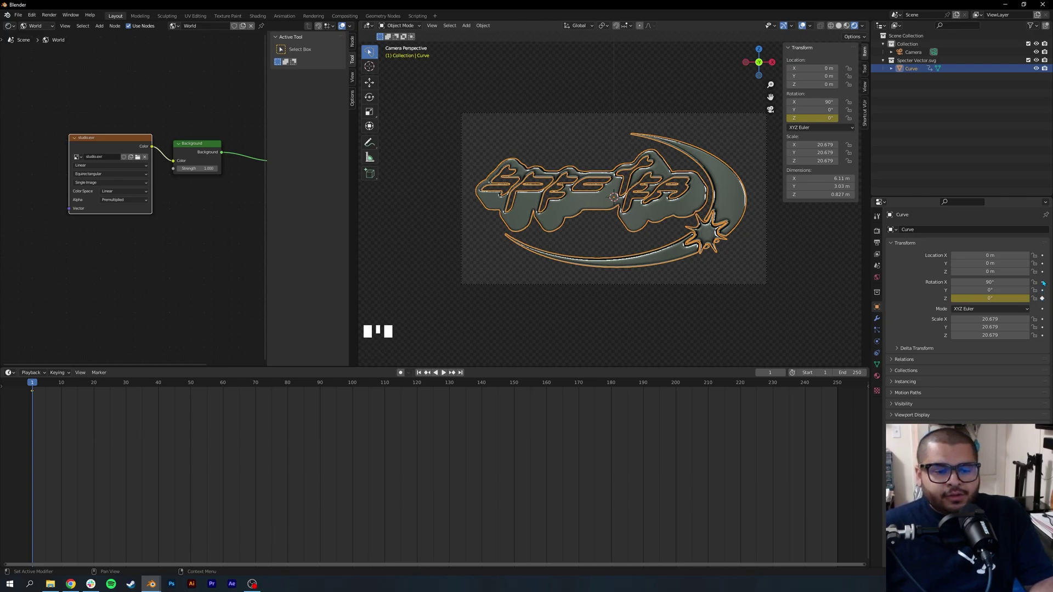
{"action": "left_click", "coordinate": [1042, 283]}
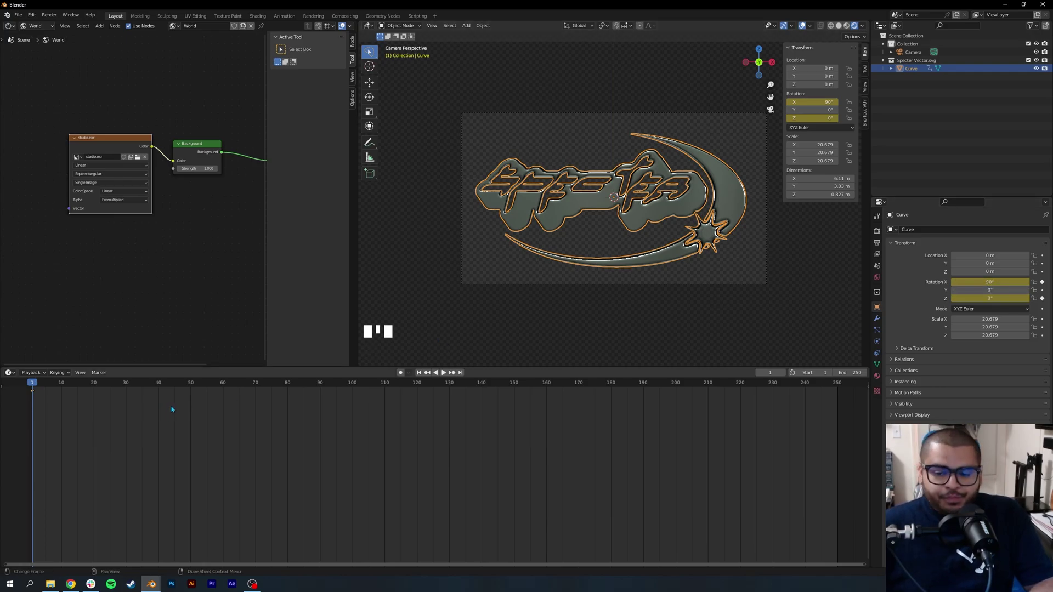
- At frame 60, set Z rotation to 23° and keyframe both X and Z rotation
{"action": "left_click_drag", "start_coordinate": [78, 385], "coordinate": [224, 383]}
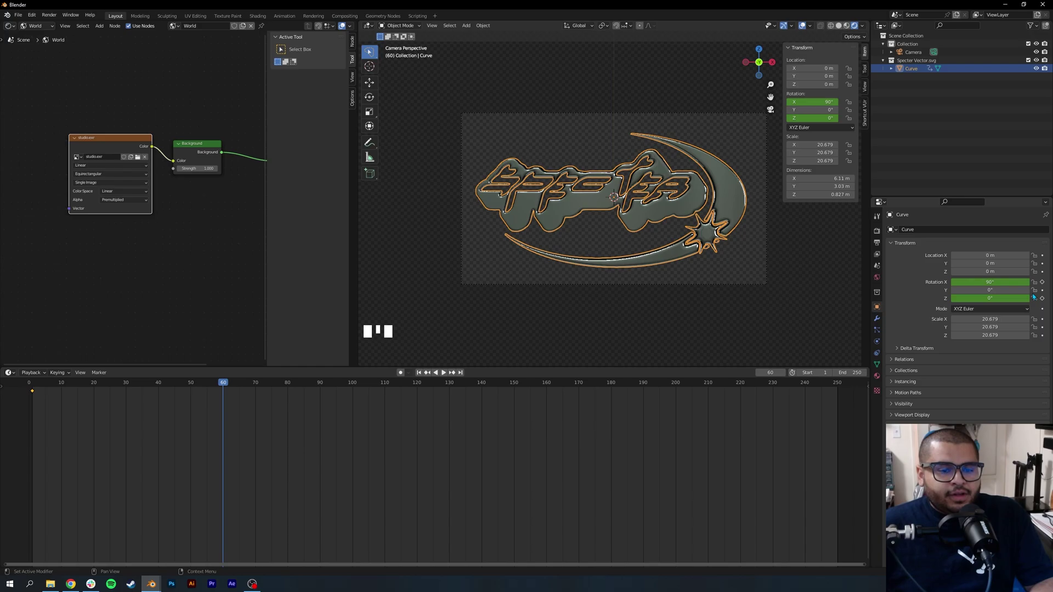
{"action": "left_click", "coordinate": [1007, 299]}
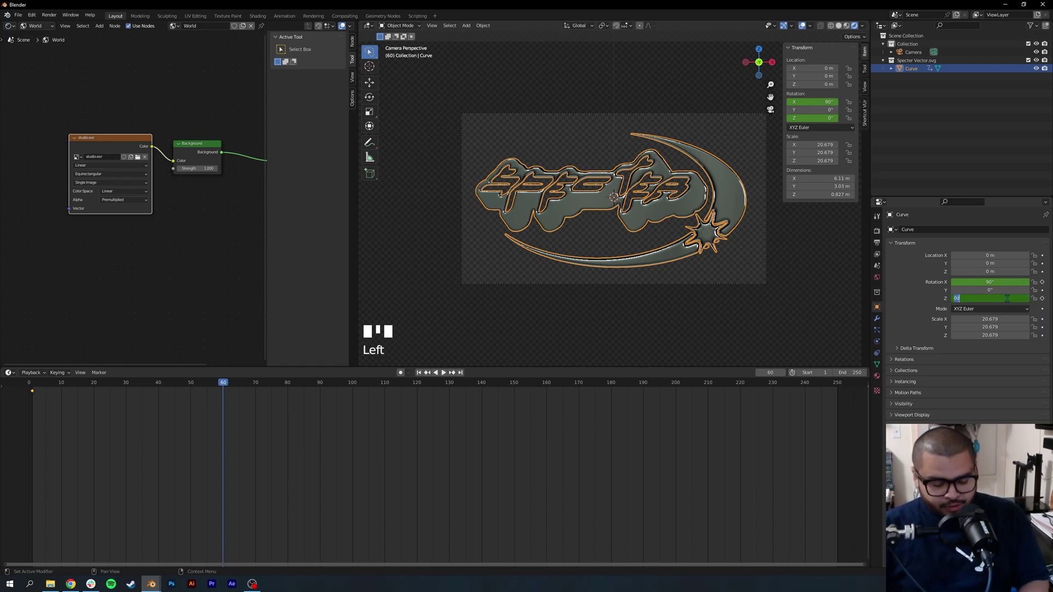
{"action": "type", "text": "23"}
{"action": "key", "text": "Return"}
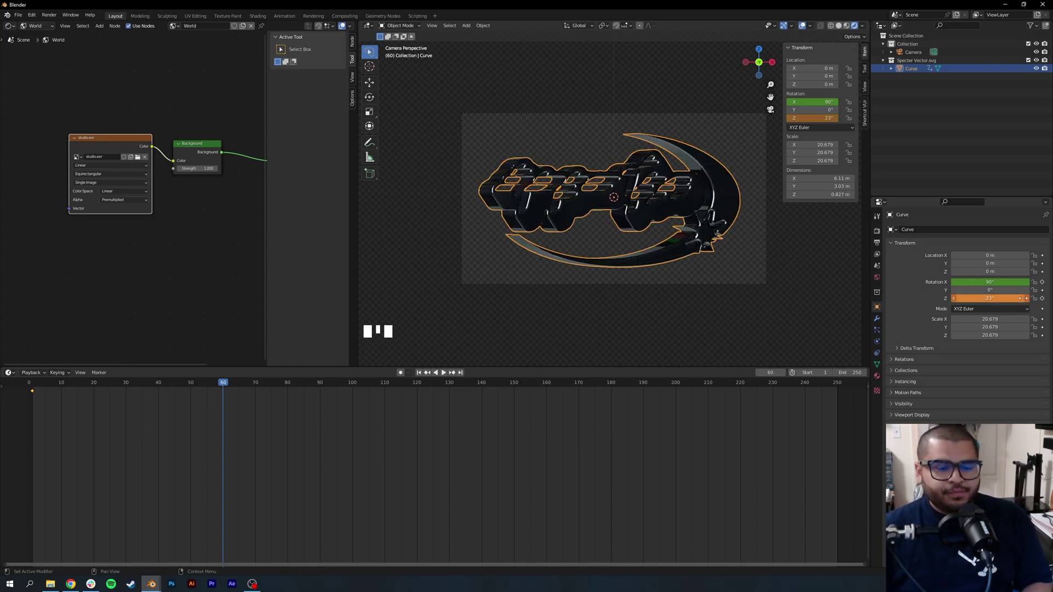
{"action": "left_click", "coordinate": [1043, 299]}
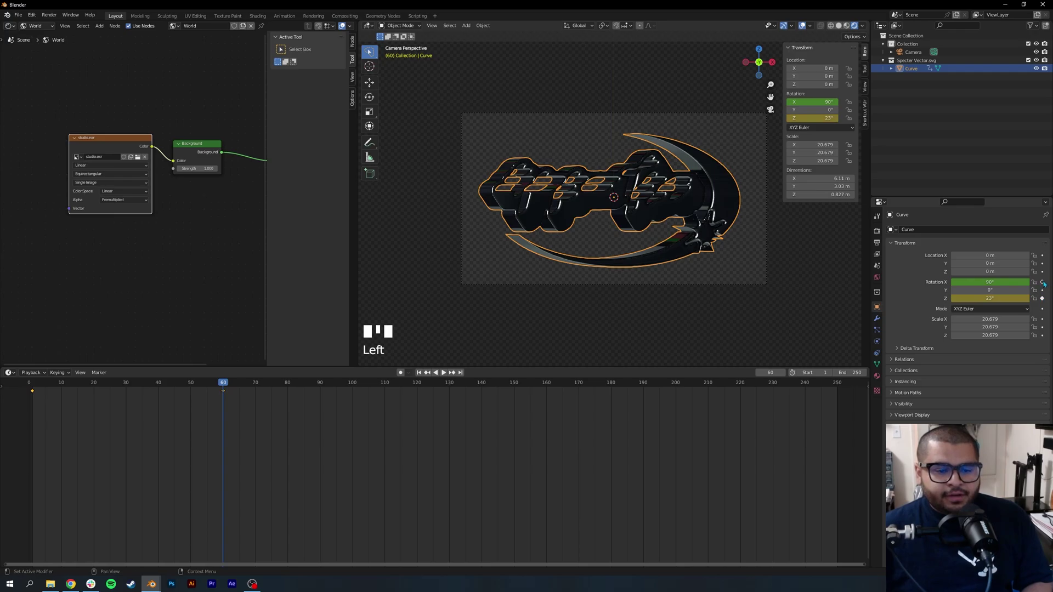
{"action": "left_click", "coordinate": [1042, 282]}
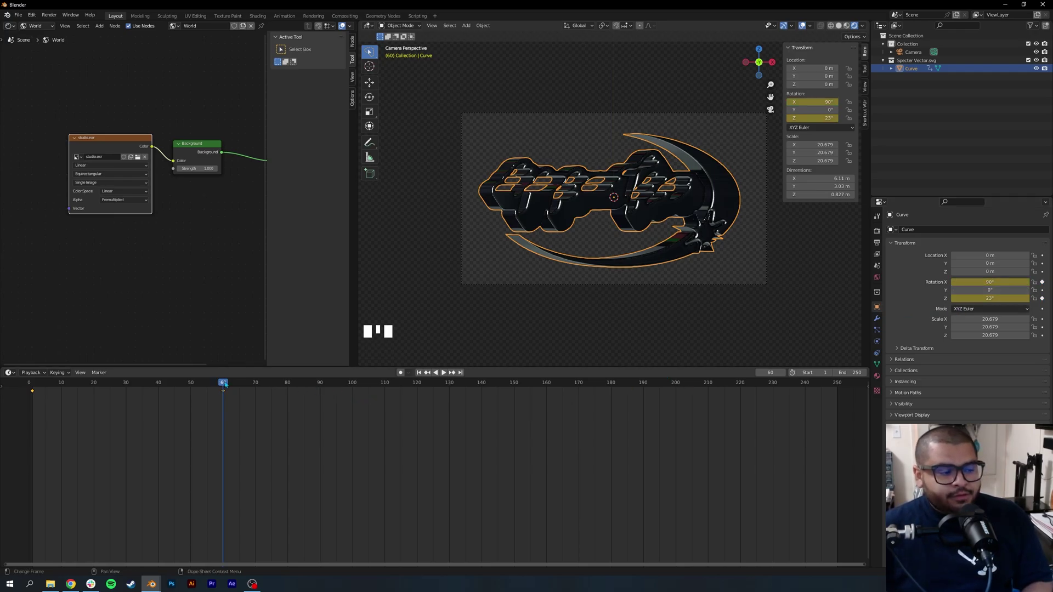
{"action": "left_click_drag", "start_coordinate": [224, 384], "coordinate": [353, 383]}
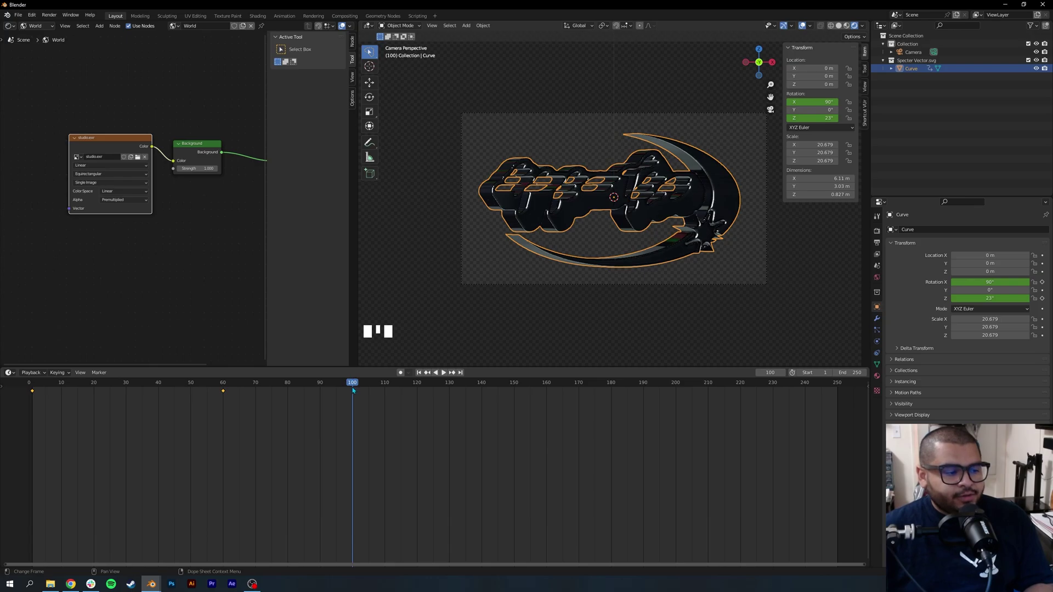
- Key the logo's X rotation at 75° on frame 100 and preview the playback
{"action": "left_click", "coordinate": [1007, 283]}
{"action": "type", "text": "75"}
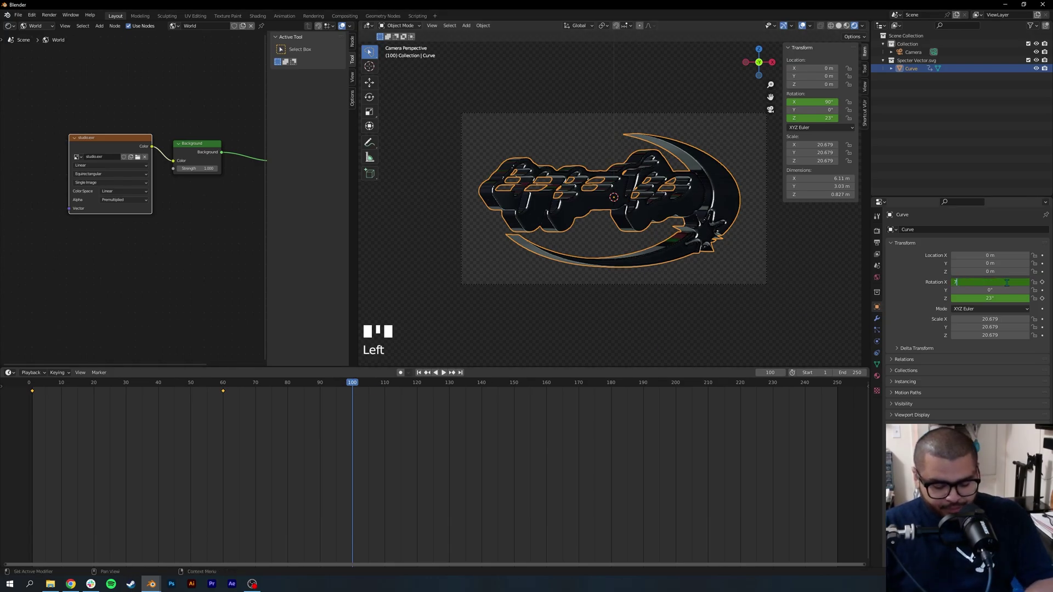
{"action": "key", "text": "Return"}
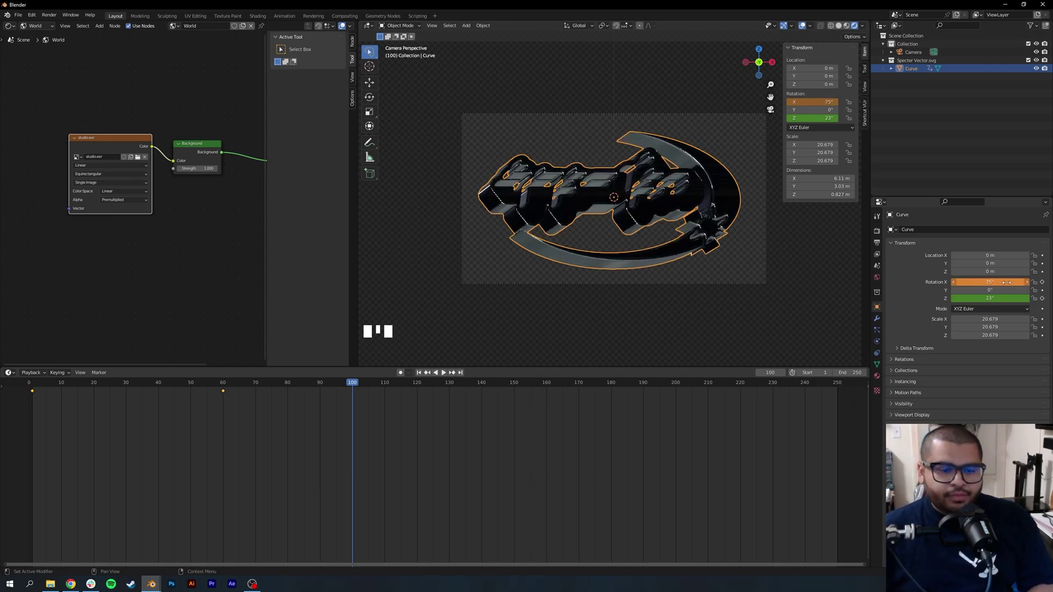
{"action": "left_click", "coordinate": [1043, 282]}
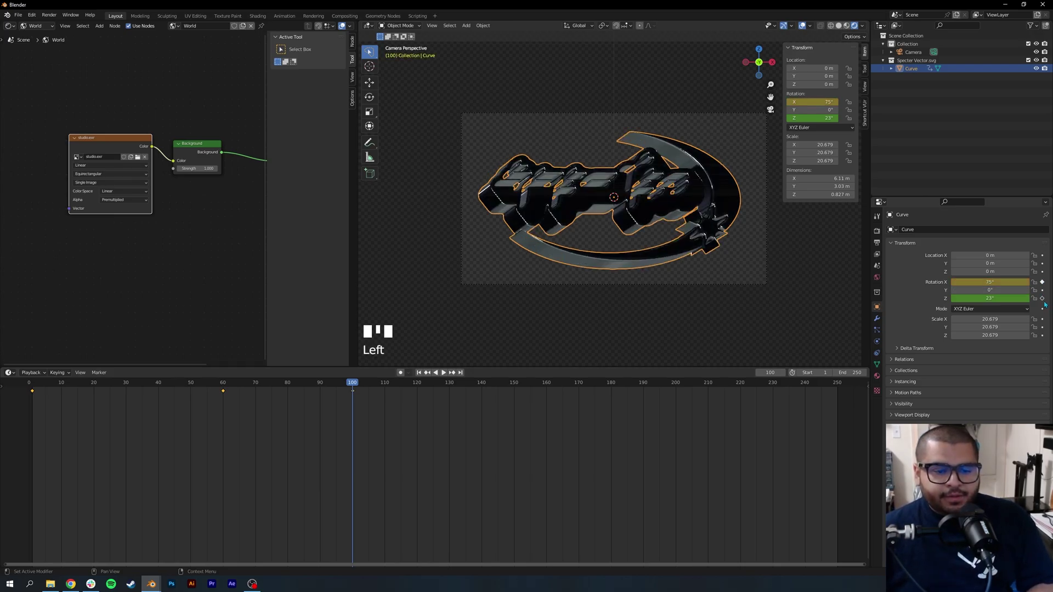
{"action": "left_click", "coordinate": [443, 373]}
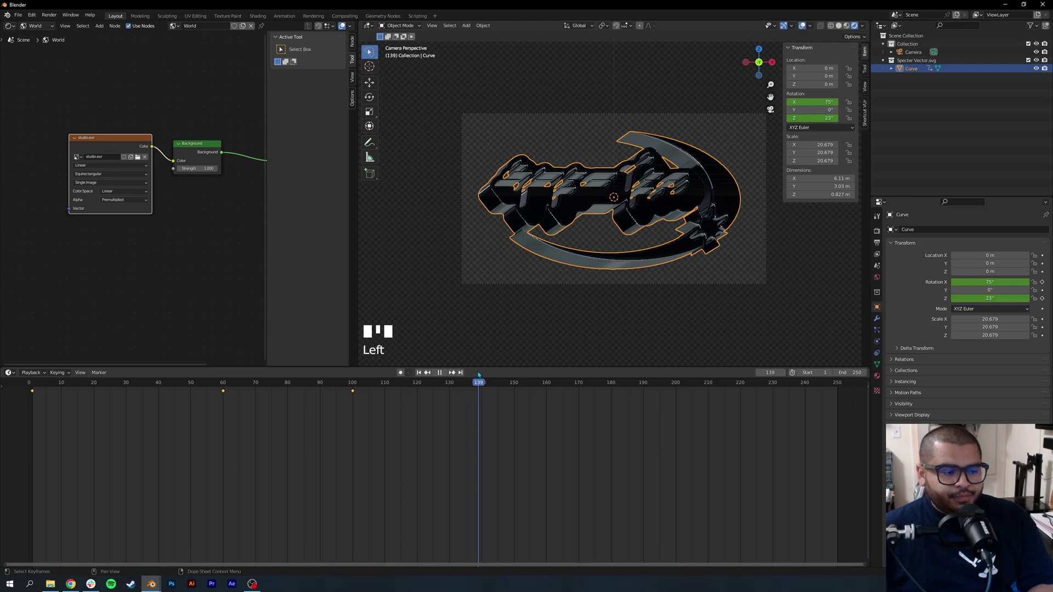
{"action": "key", "text": "space"}
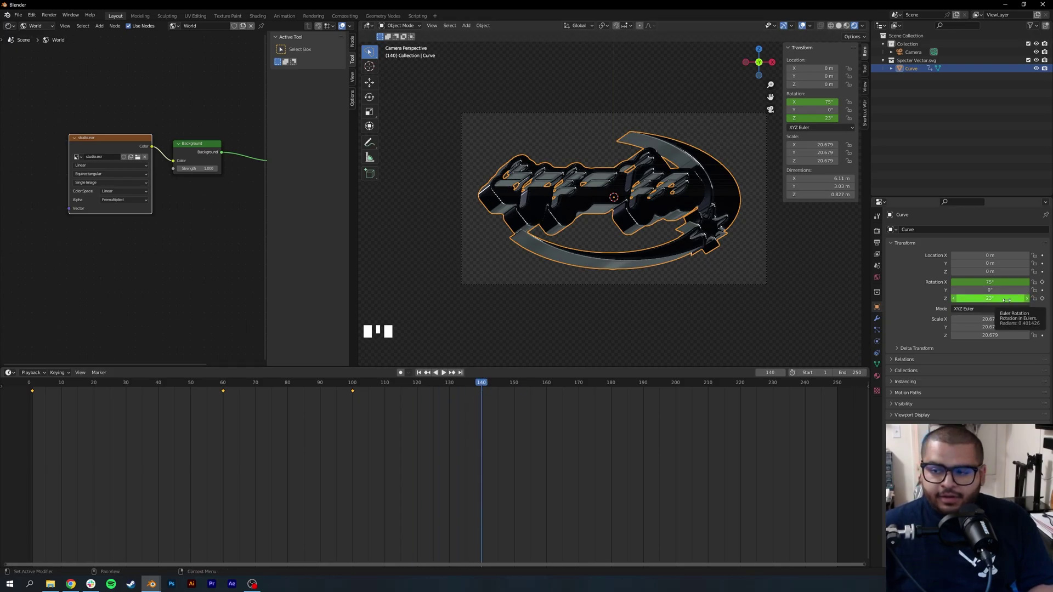
- Key the Z rotation and a 125° X rotation at frame 140
{"action": "left_click", "coordinate": [1043, 298]}
{"action": "double_click", "coordinate": [1002, 281]}
{"action": "type", "text": "125"}
{"action": "key", "text": "Return"}
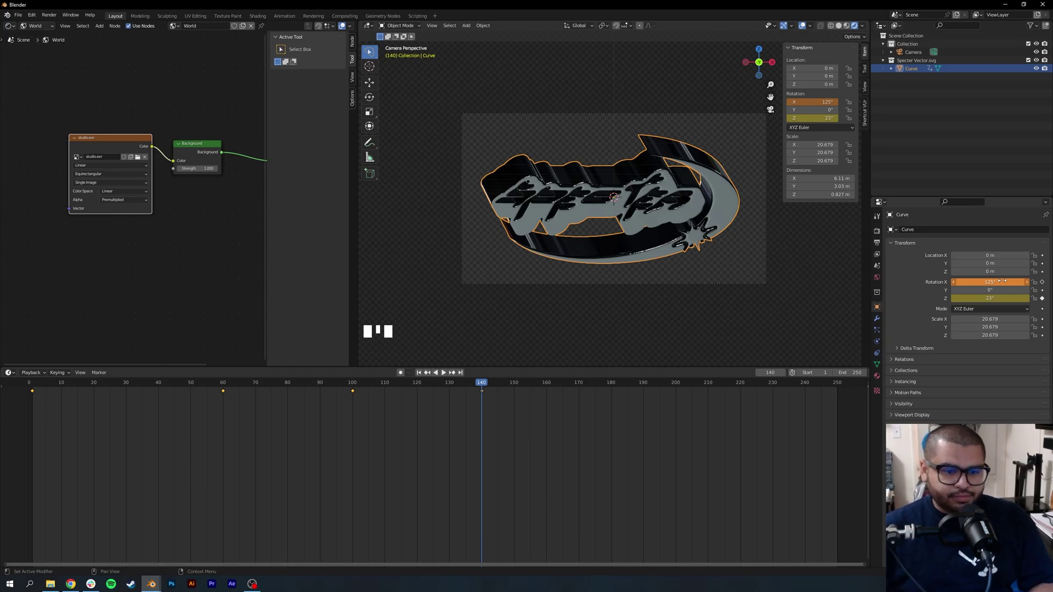
{"action": "left_click", "coordinate": [1042, 282]}
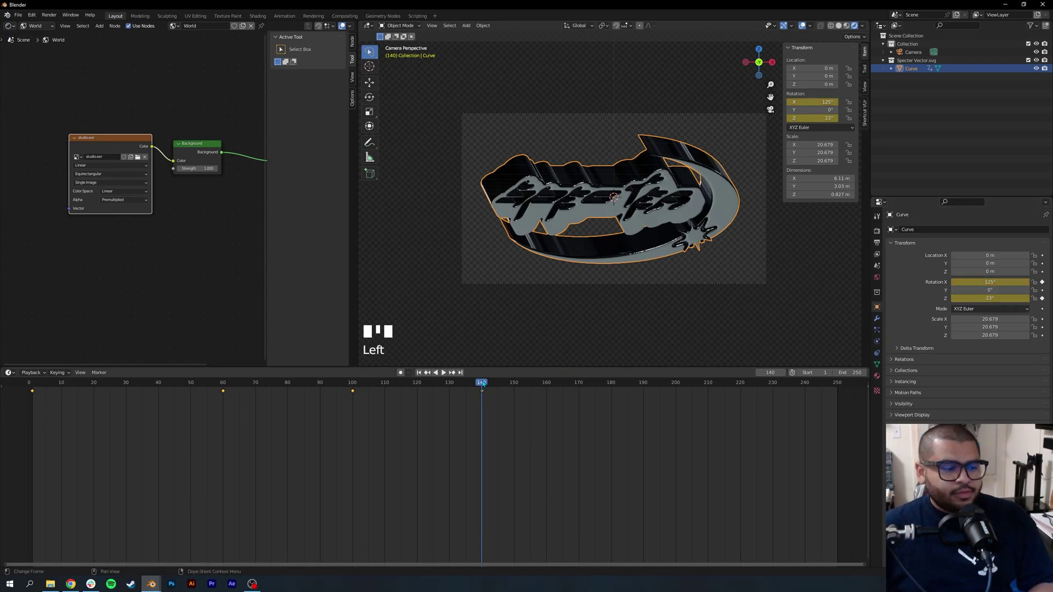
- Key the X rotation at 75° on frame 180, then key X again on frame 220
{"action": "left_click_drag", "start_coordinate": [482, 383], "coordinate": [611, 377]}
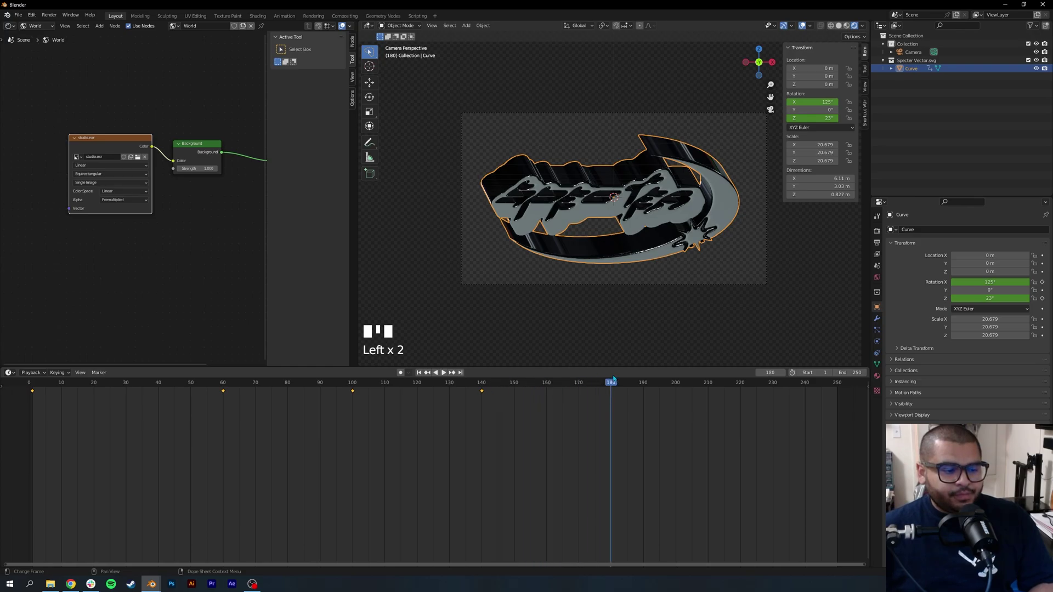
{"action": "left_click", "coordinate": [996, 282]}
{"action": "key", "text": "BackSpace"}
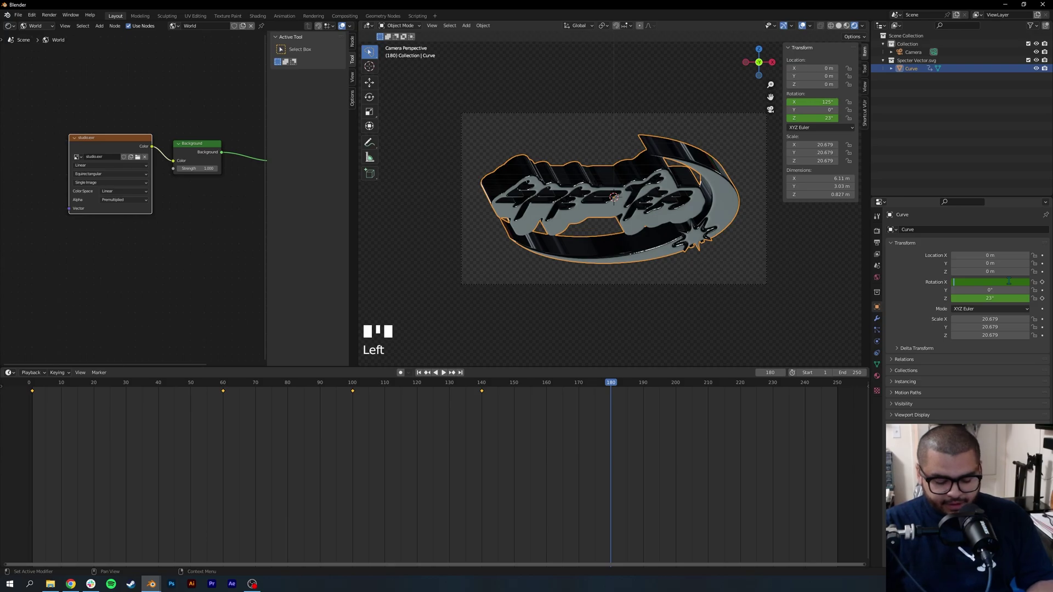
{"action": "type", "text": "75"}
{"action": "key", "text": "Return"}
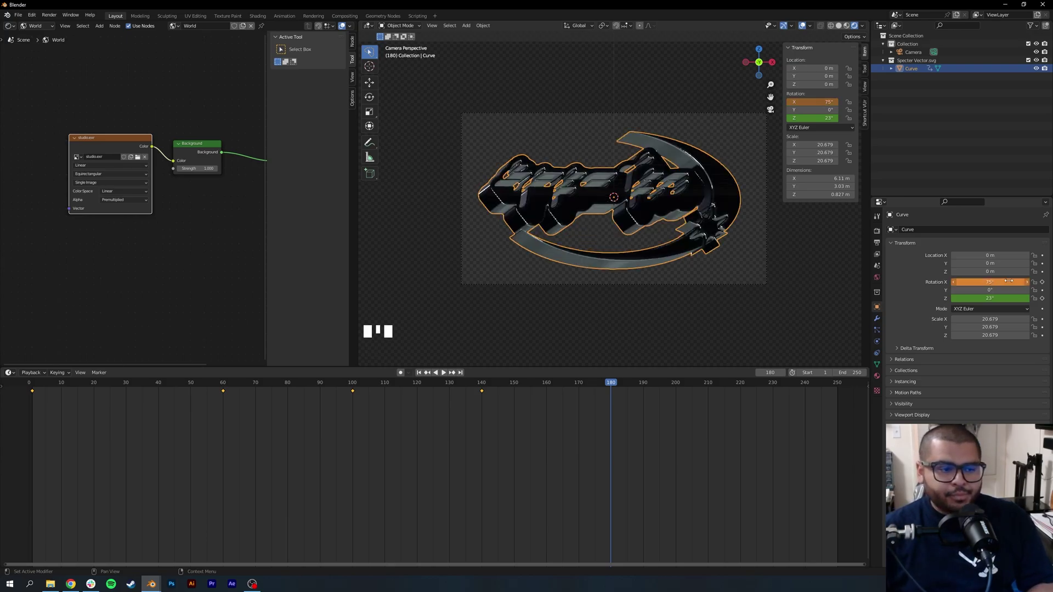
{"action": "left_click", "coordinate": [1043, 282]}
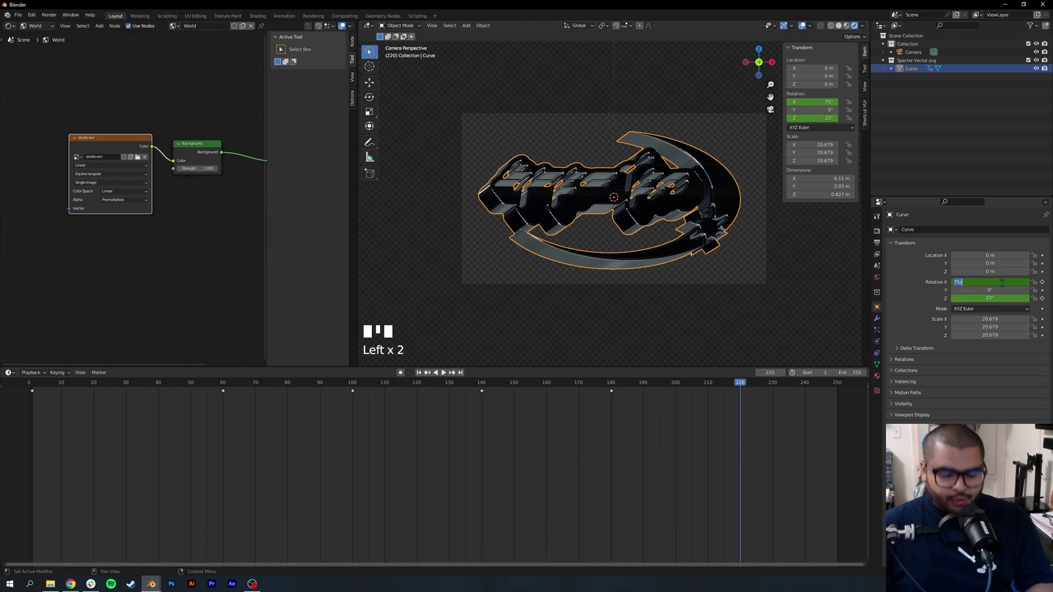
{"action": "type", "text": "105"}
{"action": "left_click_drag", "start_coordinate": [987, 282], "coordinate": [1002, 282]}
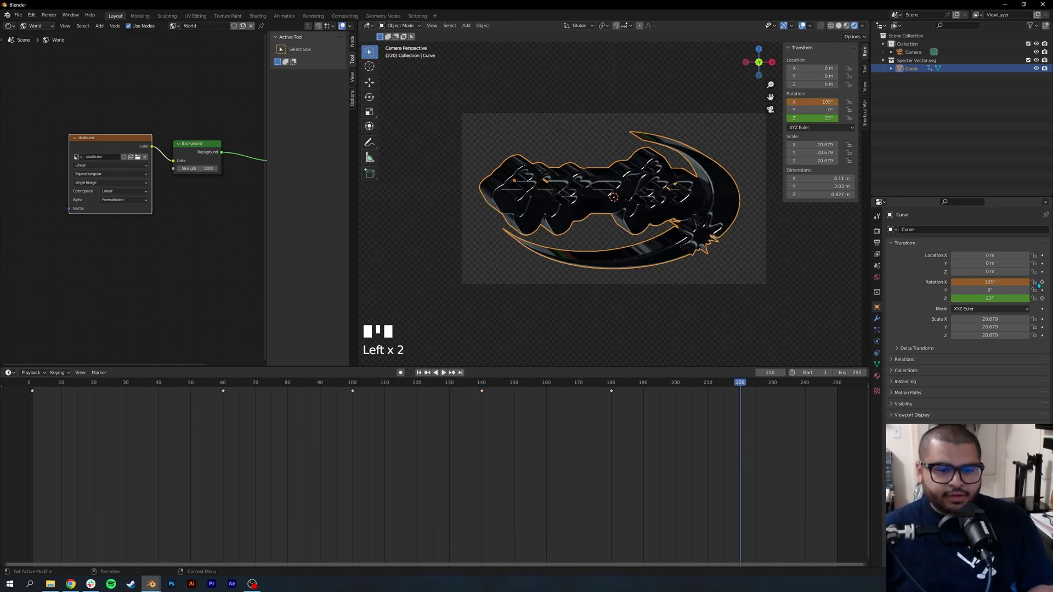
{"action": "left_click", "coordinate": [1043, 282]}
- Key Z at frame 220, then key rotation X 90°, Z 0° at frame 250 and play
{"action": "left_click", "coordinate": [1042, 299]}
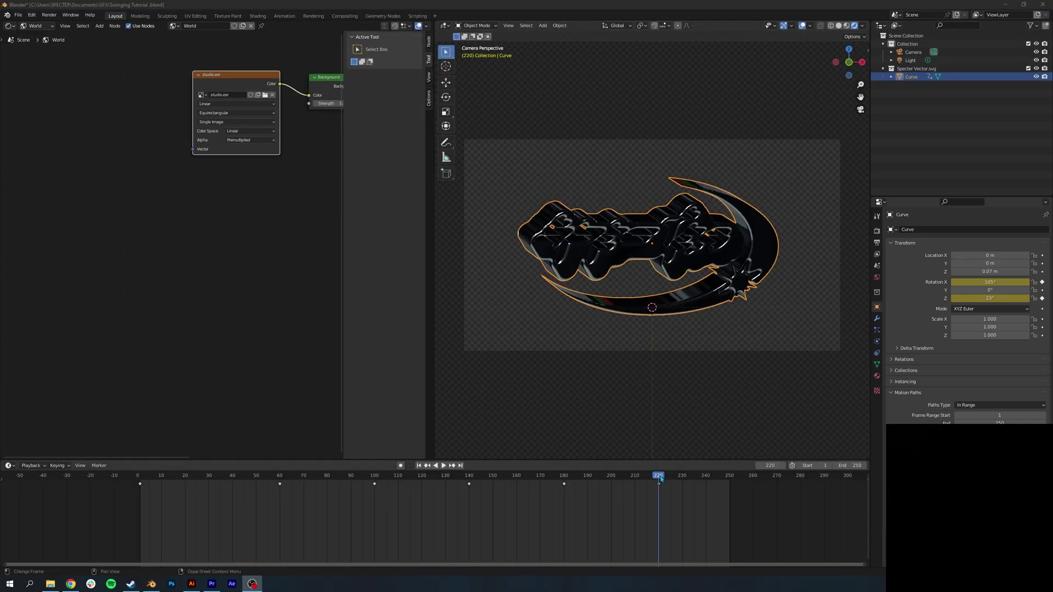
{"action": "left_click_drag", "start_coordinate": [661, 478], "coordinate": [731, 476]}
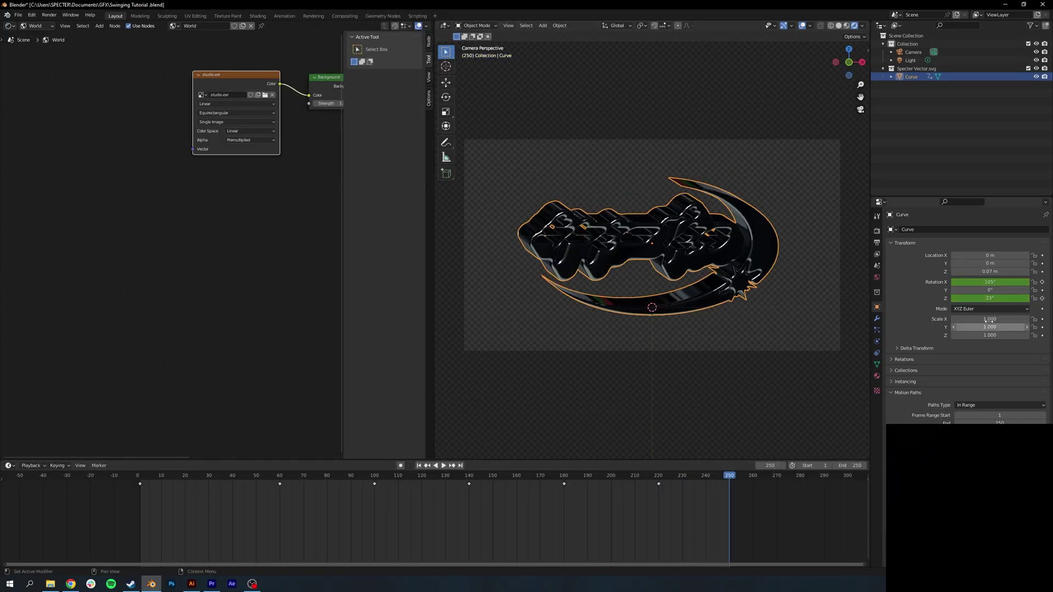
{"action": "left_click", "coordinate": [997, 283]}
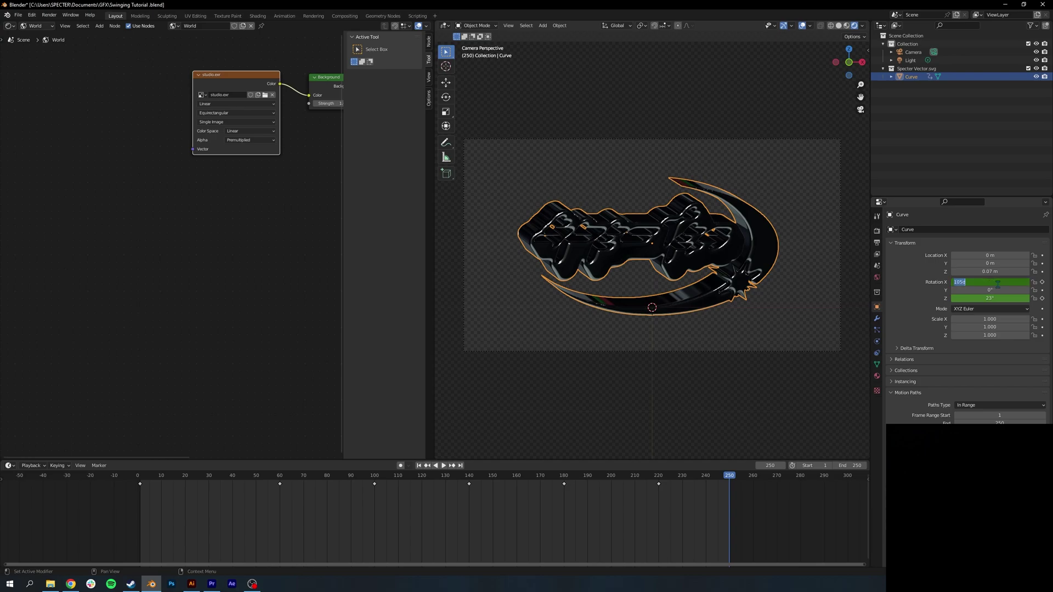
{"action": "type", "text": "90"}
{"action": "key", "text": "Return"}
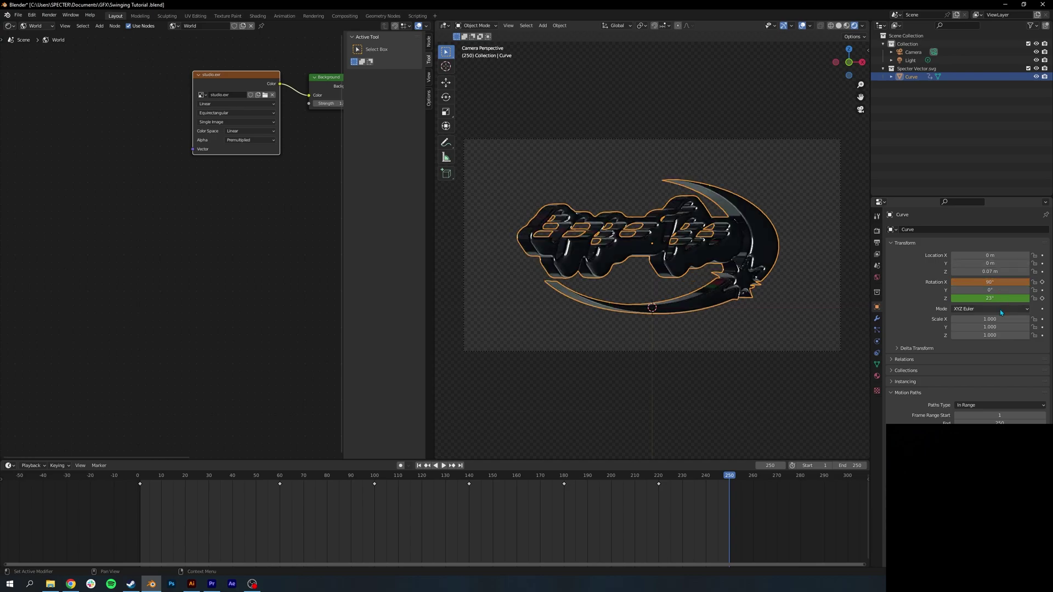
{"action": "left_click", "coordinate": [1002, 300]}
{"action": "type", "text": "0"}
{"action": "key", "text": "Return"}
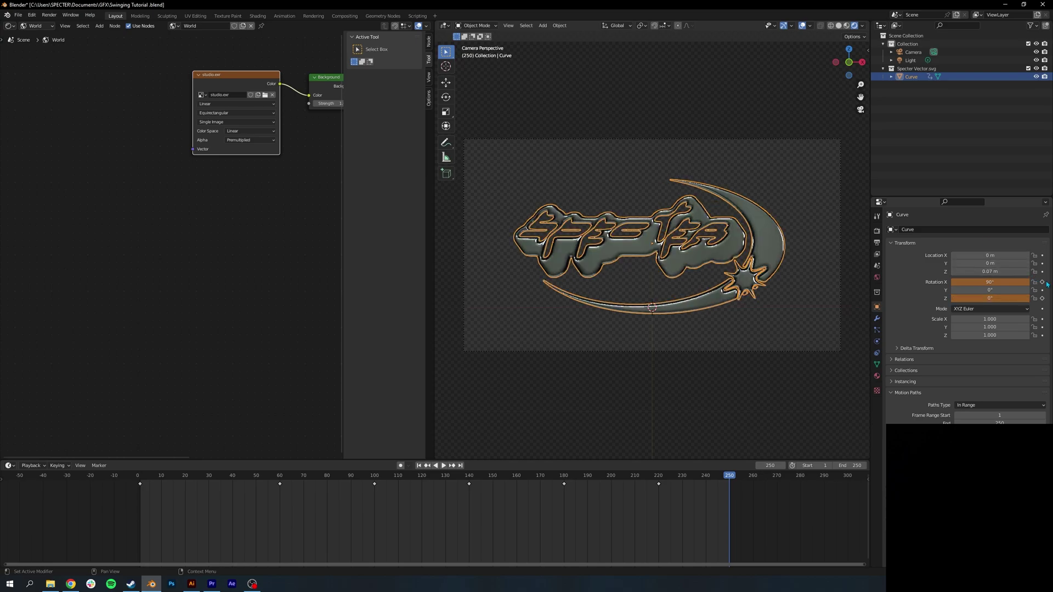
{"action": "left_click", "coordinate": [1042, 284]}
{"action": "left_click", "coordinate": [1043, 299]}
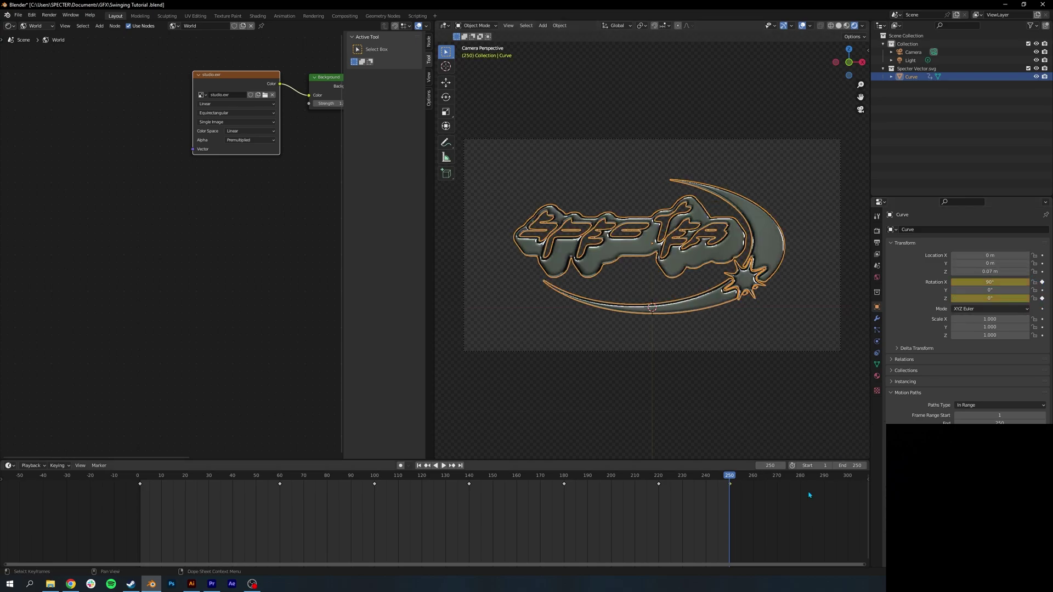
{"action": "key", "text": "space"}
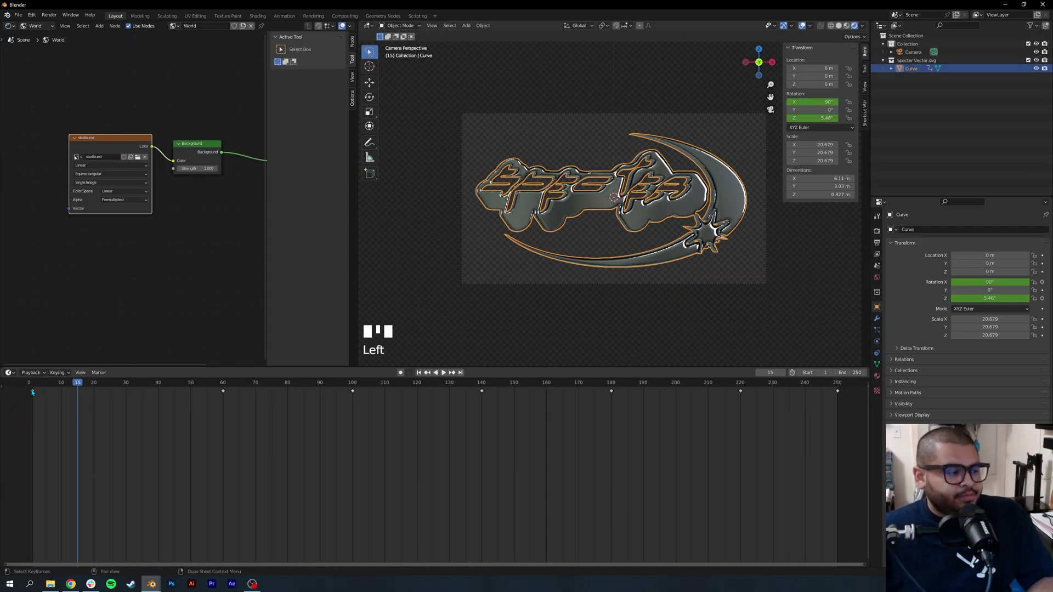
- Set the rotation keyframes to Bezier interpolation and replay the animation from the first frame
{"action": "right_click", "coordinate": [31, 392]}
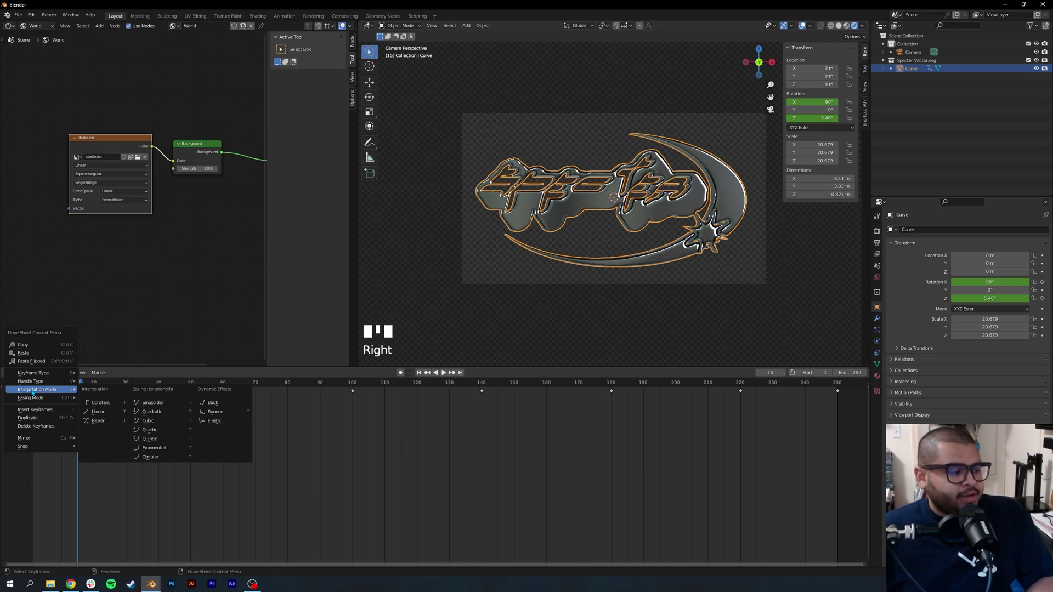
{"action": "left_click", "coordinate": [103, 419]}
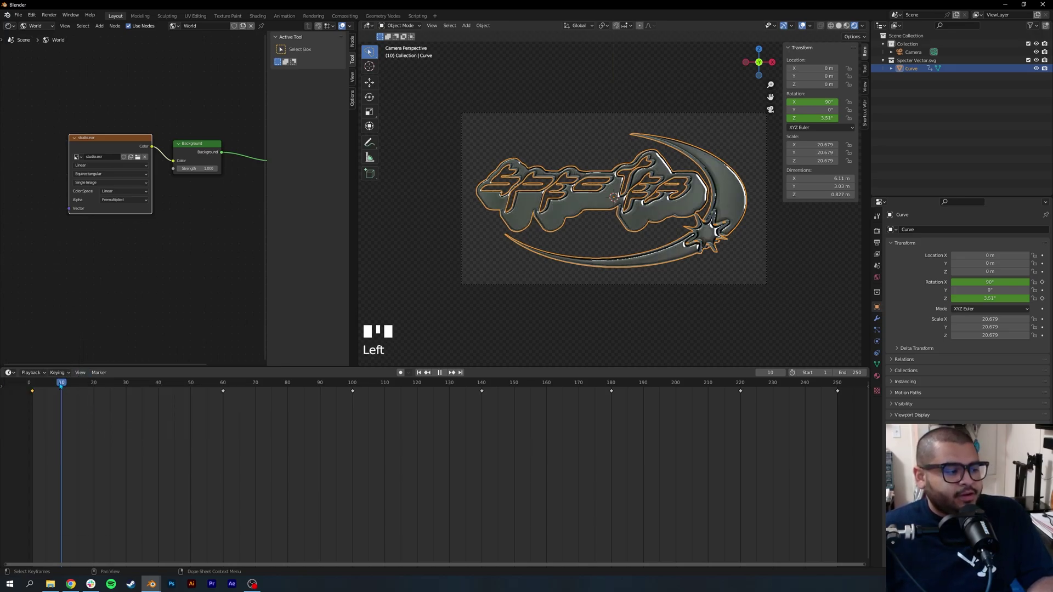
{"action": "left_click_drag", "start_coordinate": [82, 384], "coordinate": [28, 384]}
{"action": "key", "text": "space"}
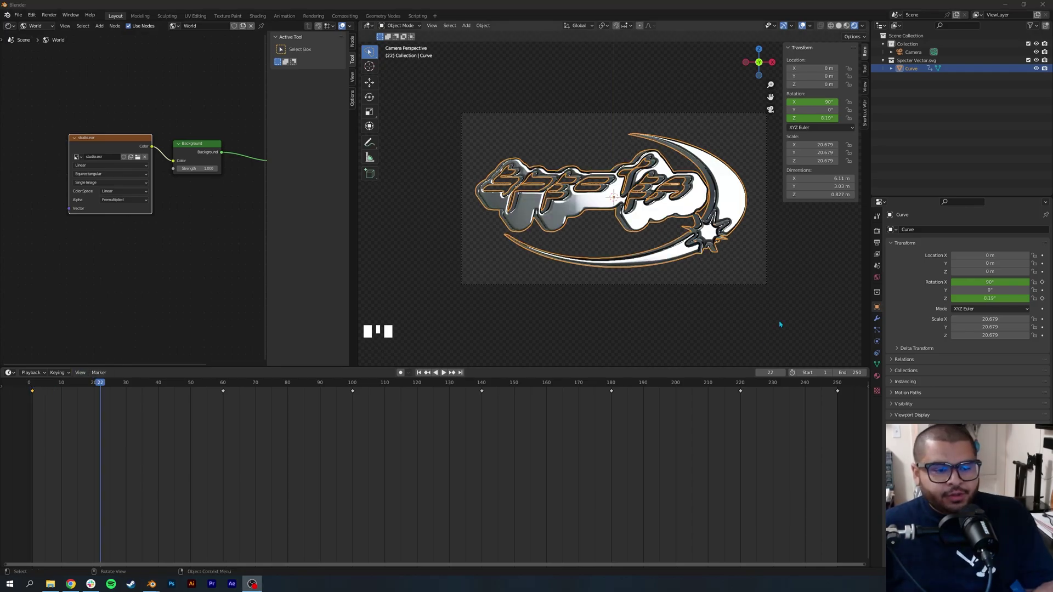
{"action": "left_click", "coordinate": [878, 244]}
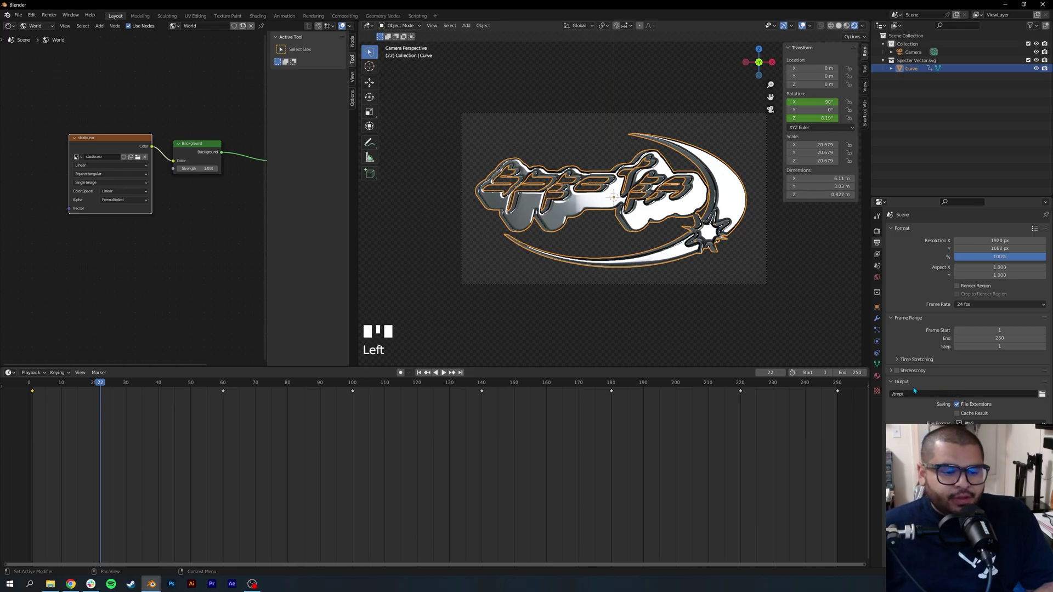
- Point the render output path to the Desktop with the name '3D Swing Chrome'
{"action": "left_click", "coordinate": [1043, 395]}
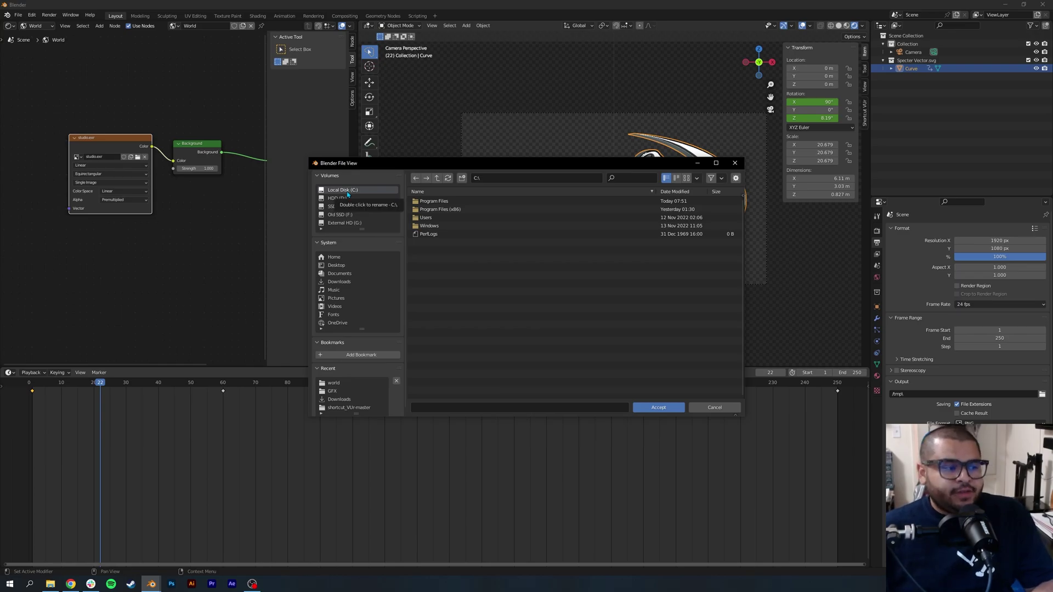
{"action": "left_click", "coordinate": [337, 266]}
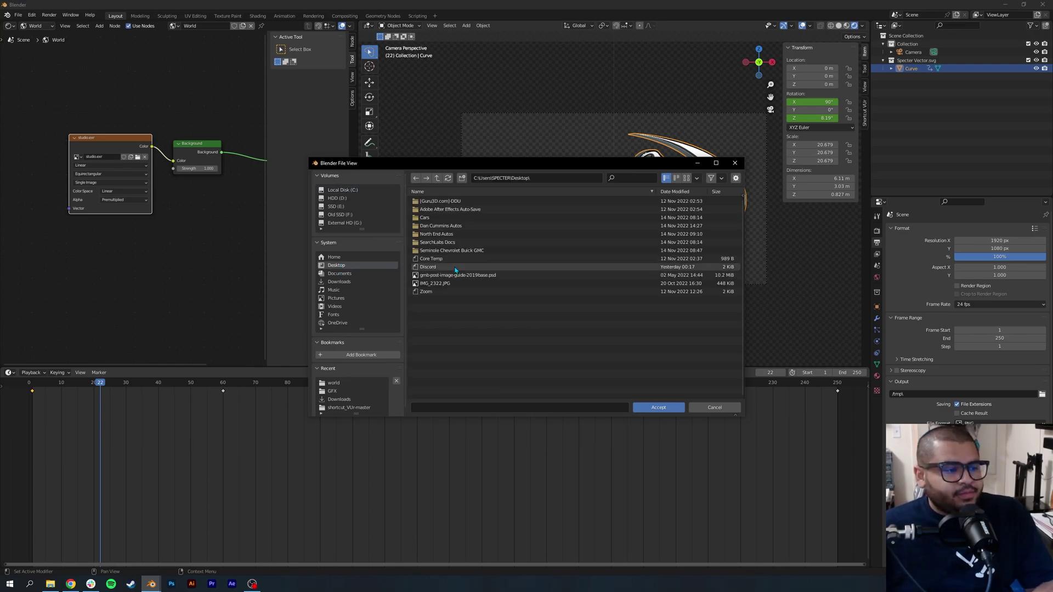
{"action": "left_click", "coordinate": [544, 407]}
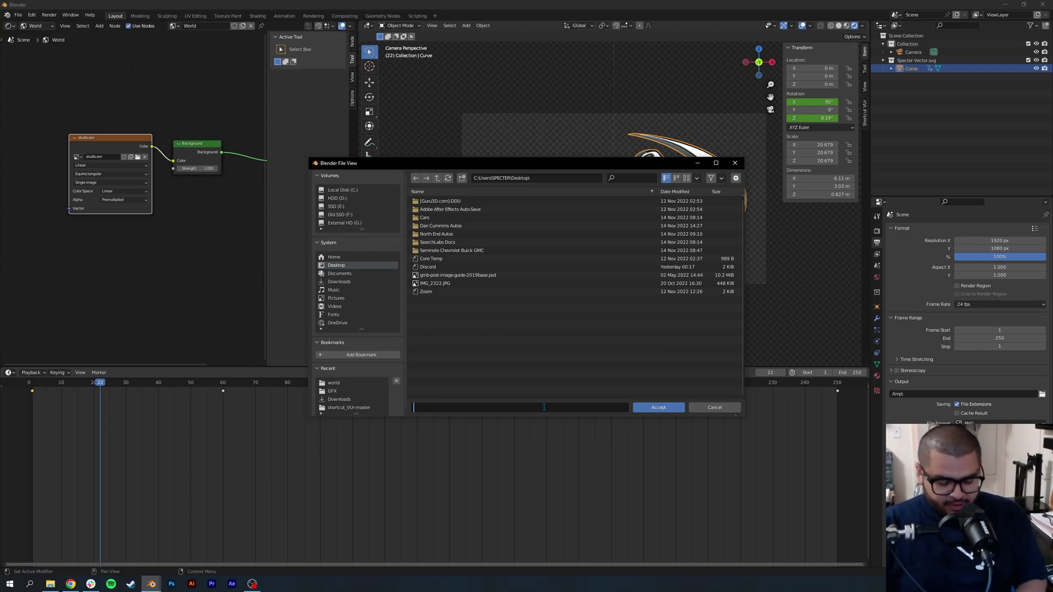
{"action": "type", "text": "s"}
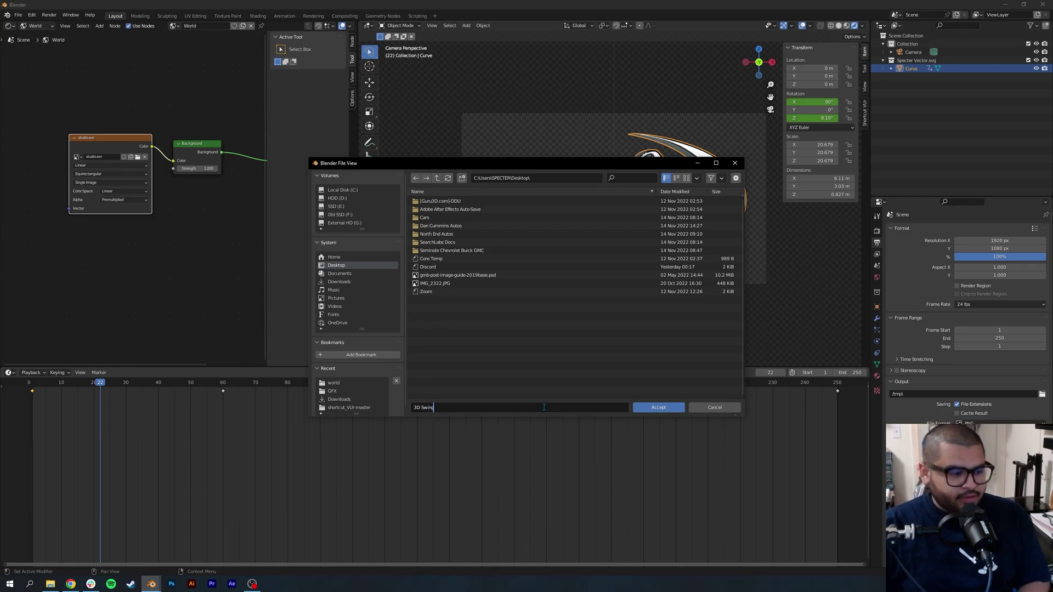
{"action": "left_click", "coordinate": [649, 407]}
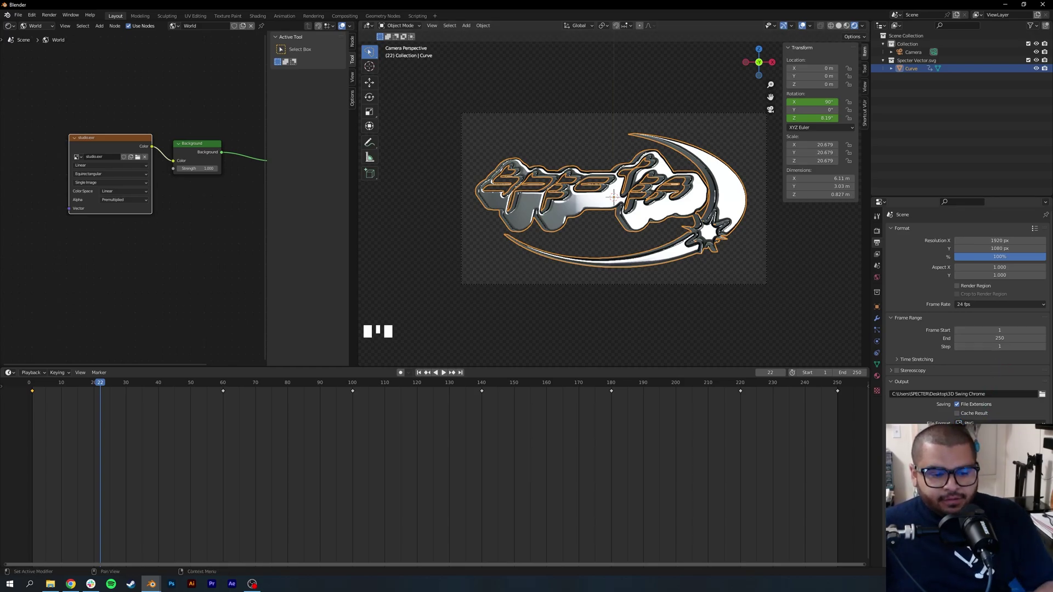
- Set output to FFmpeg Video in an MPEG-4 container and render the animation with Ctrl+F12
{"action": "left_click", "coordinate": [982, 423]}
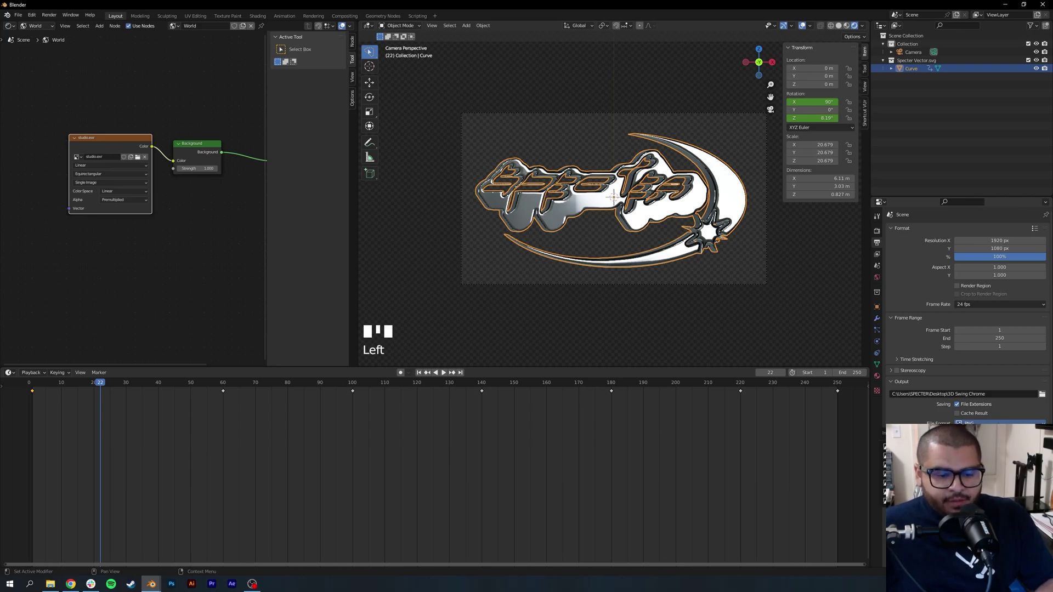
{"action": "left_click", "coordinate": [982, 466]}
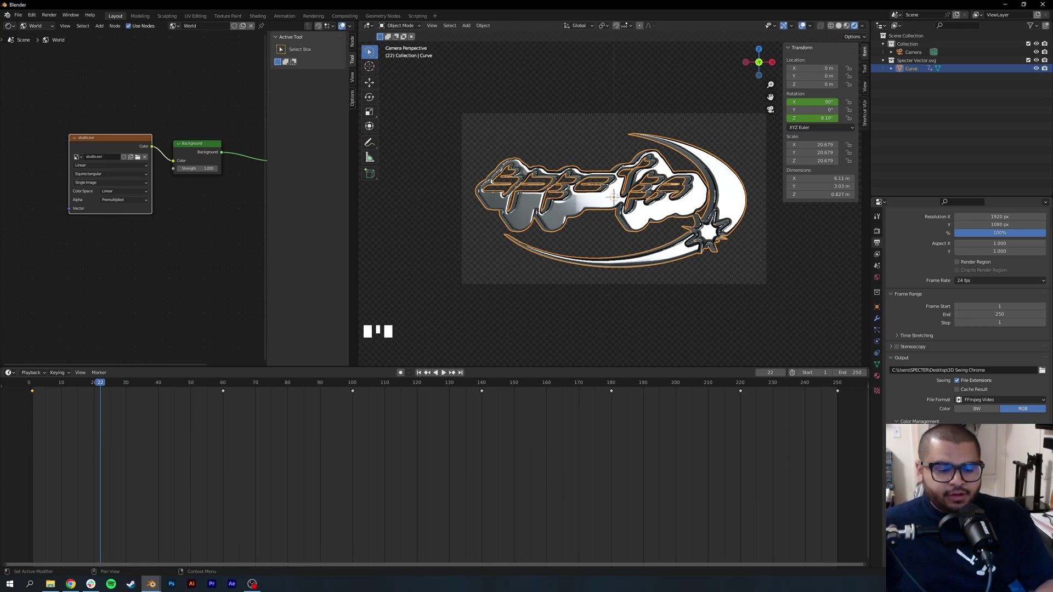
{"action": "scroll", "coordinate": [967, 316], "scroll_direction": "down", "scroll_amount": 1}
{"action": "scroll", "coordinate": [967, 316], "scroll_direction": "down", "scroll_amount": 1}
{"action": "scroll", "coordinate": [968, 316], "scroll_direction": "down", "scroll_amount": 1}
{"action": "scroll", "coordinate": [967, 316], "scroll_direction": "down", "scroll_amount": 1}
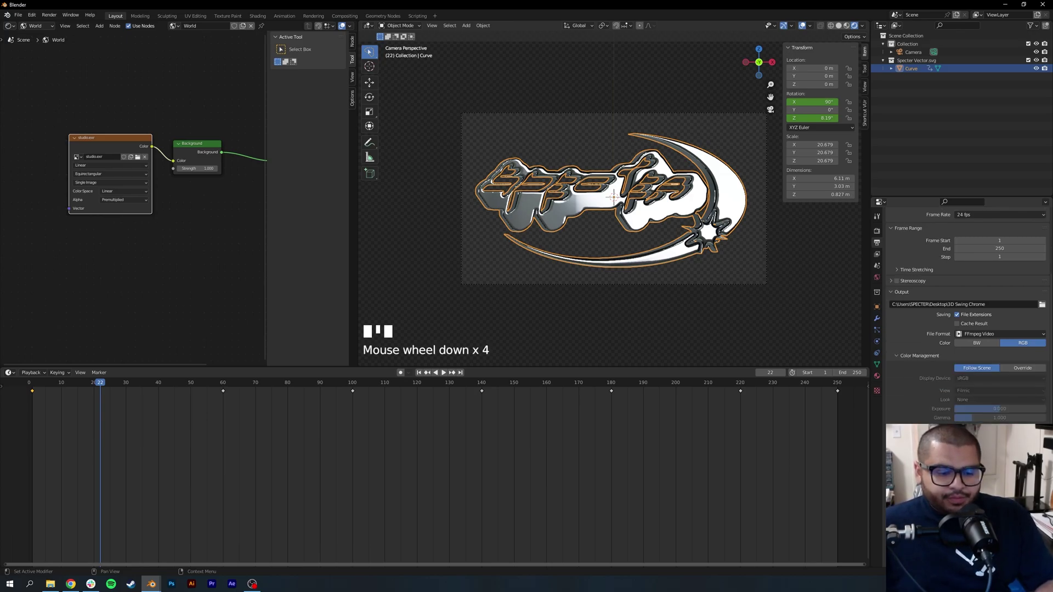
{"action": "left_click", "coordinate": [999, 433]}
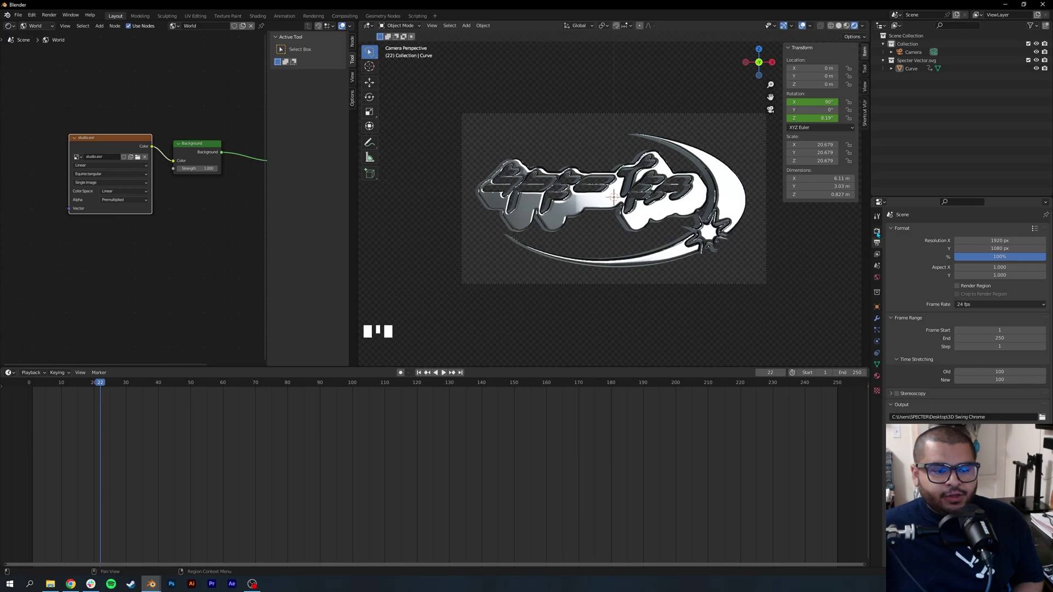
{"action": "left_click", "coordinate": [877, 233]}
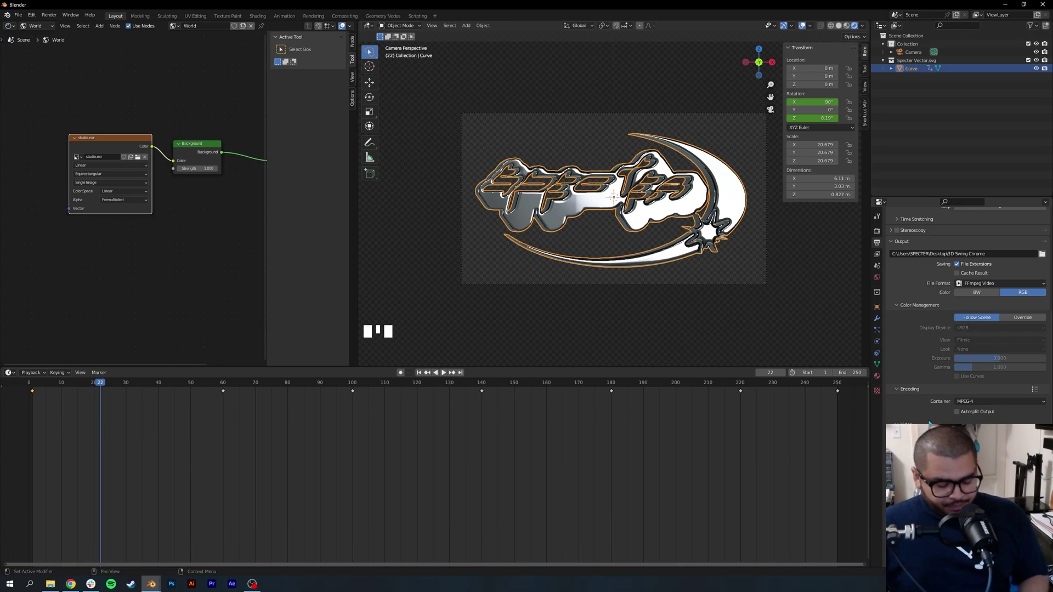
{"action": "left_click", "coordinate": [703, 342]}
{"action": "key", "text": "ctrl+F12"}
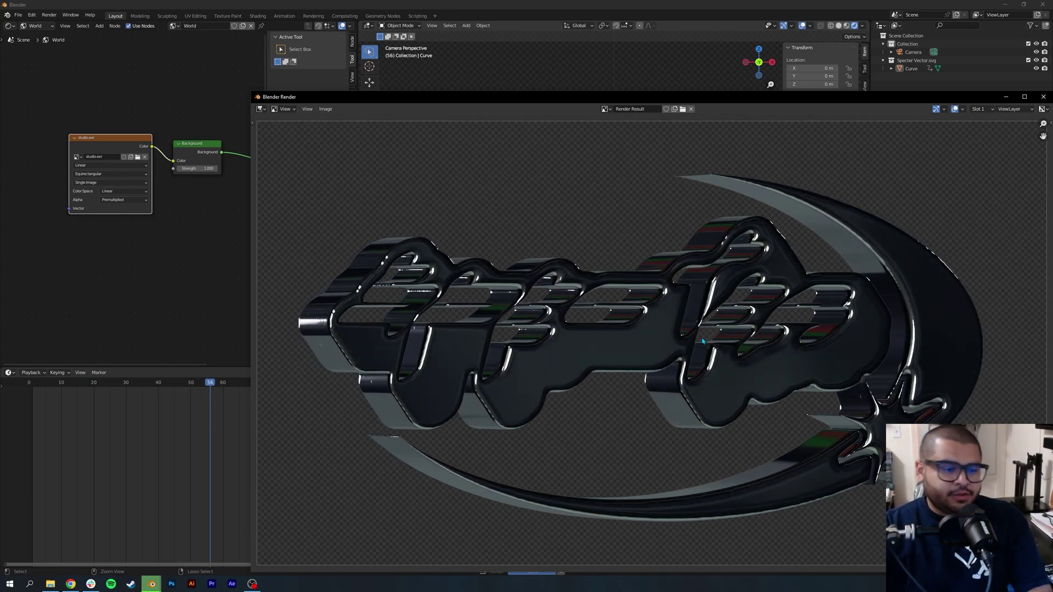
- Close the Blender Render window with Esc
{"action": "key", "text": "Escape"}
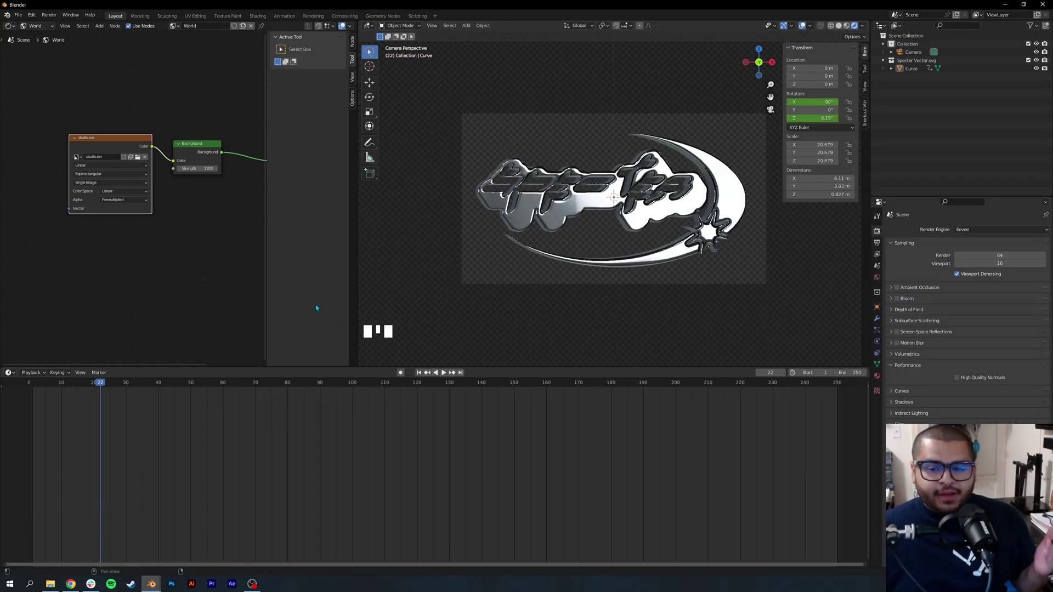